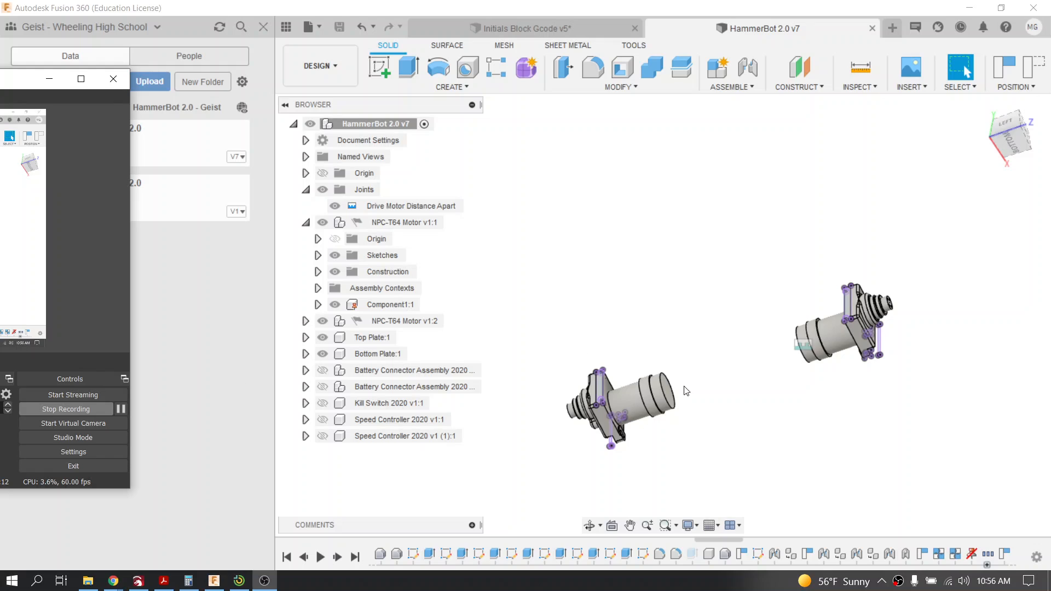
# Browse up to the Robot Rumble 202122 project, reopen its HammerBot 2.0 folder and close the data panel
pyautogui.click(192, 294)
pyautogui.click(78, 107)
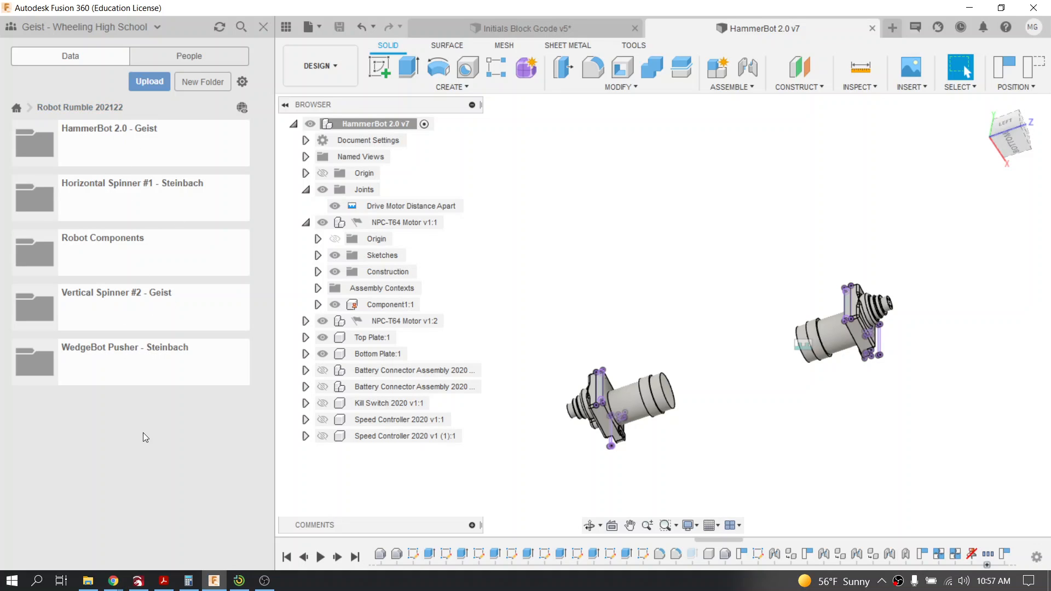
pyautogui.click(264, 581)
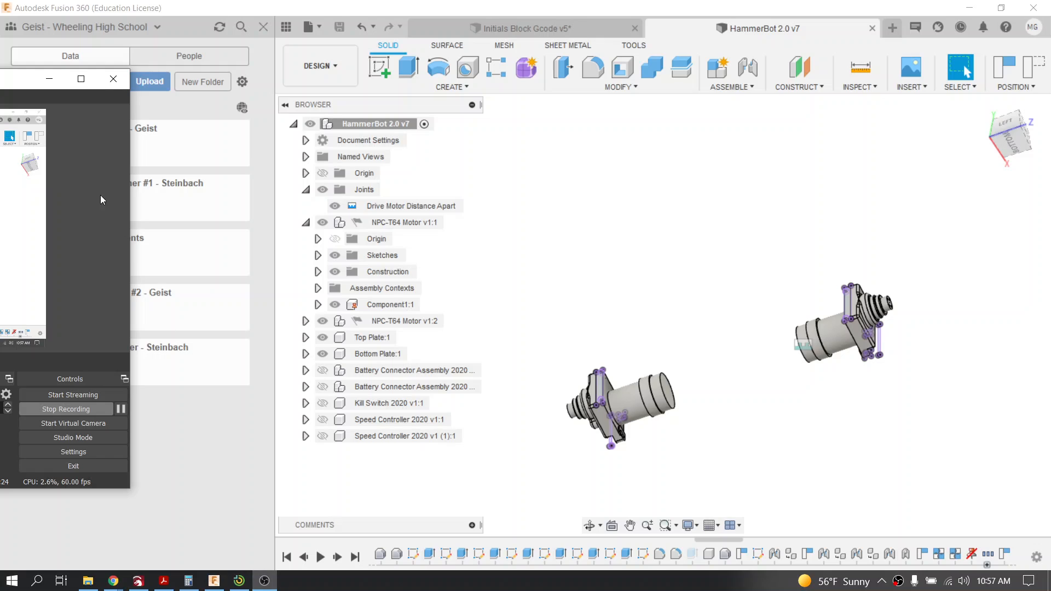
pyautogui.click(169, 117)
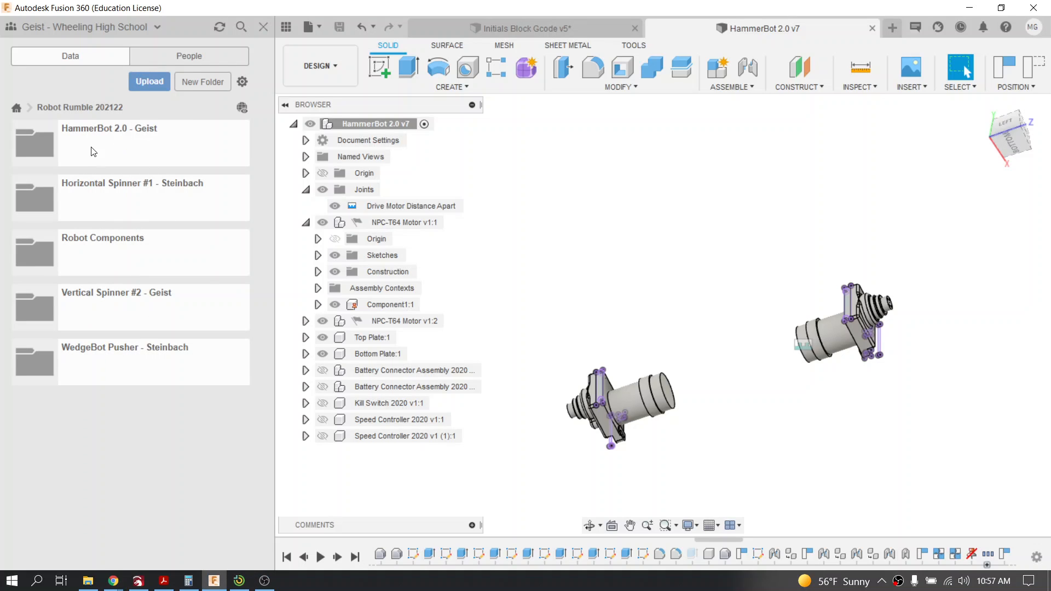
pyautogui.click(114, 149)
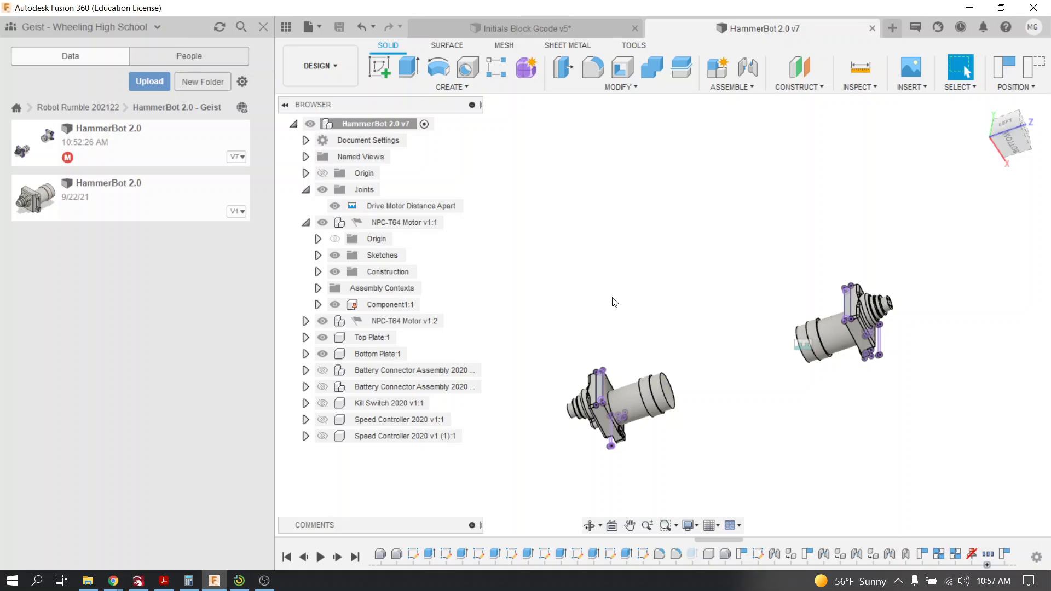
pyautogui.click(257, 27)
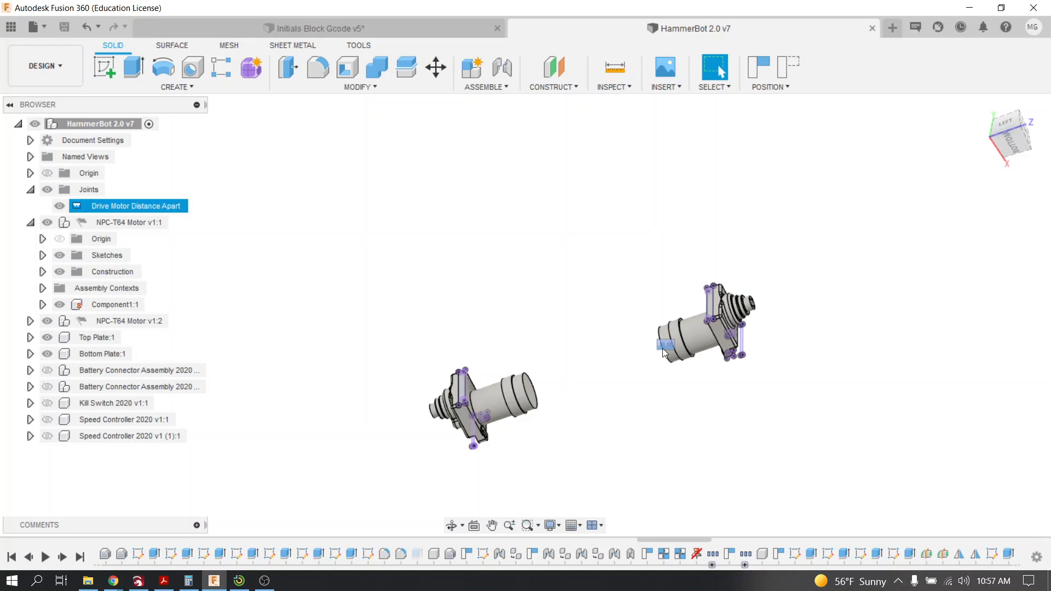
# Make both battery connector assemblies, the kill switch and both speed controllers visible in the assembly
pyautogui.moveTo(647, 387); pyautogui.dragTo(569, 321, button='middle')
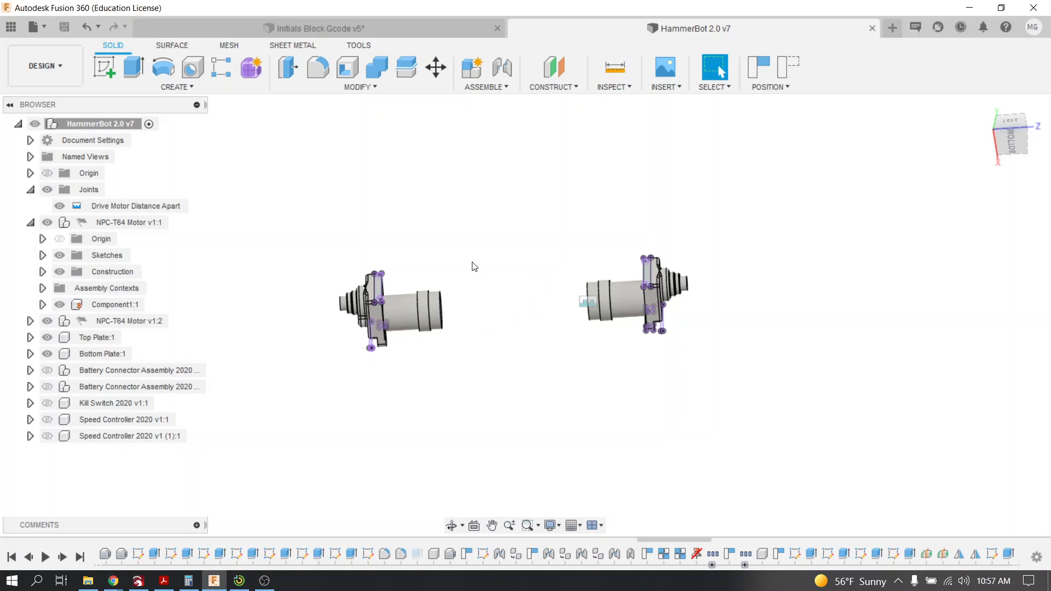
pyautogui.click(44, 371)
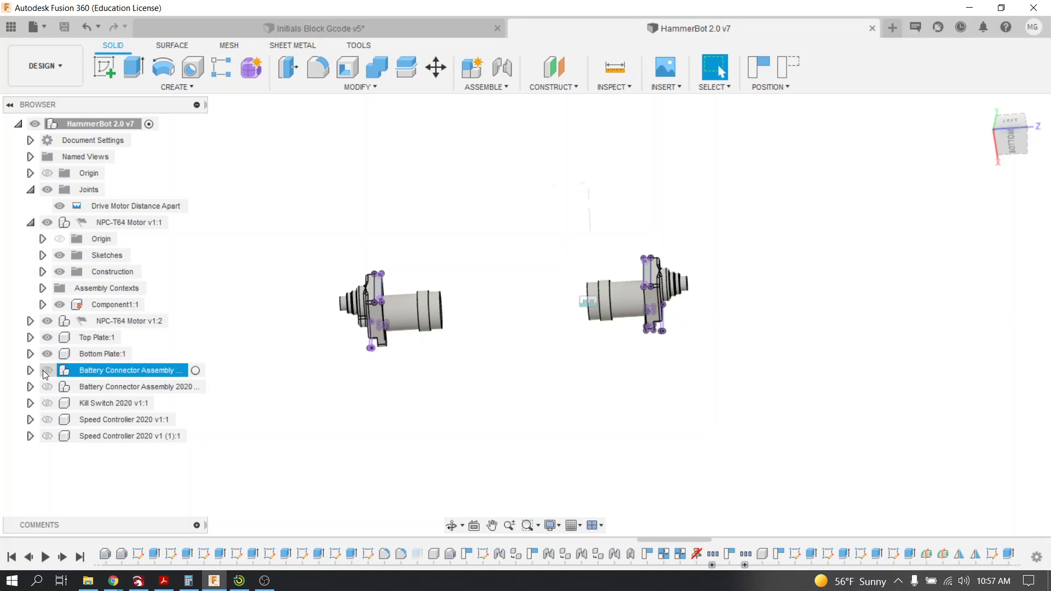
pyautogui.click(47, 371)
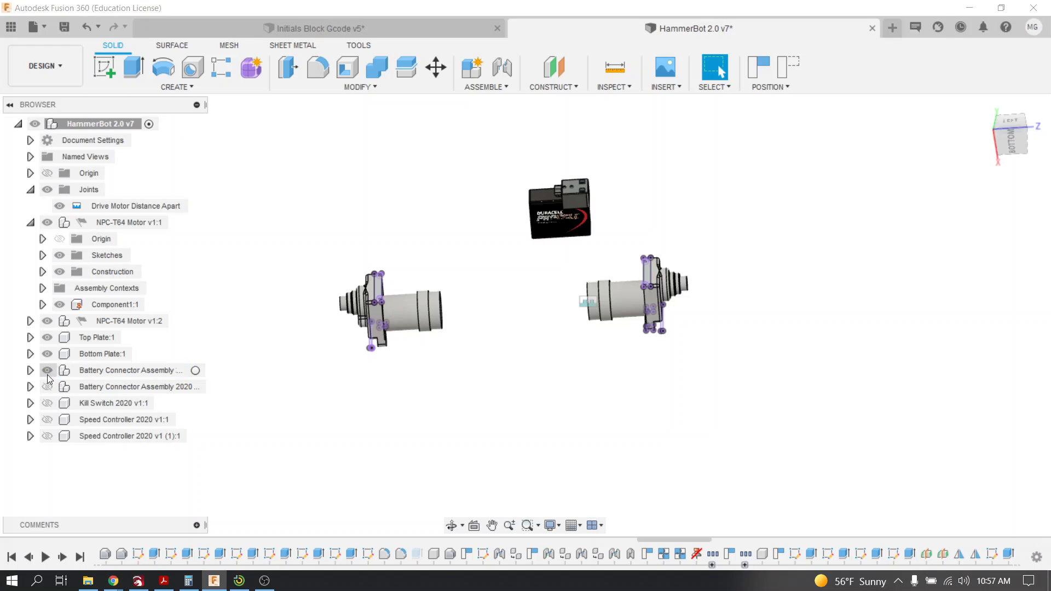
pyautogui.click(48, 386)
pyautogui.click(47, 403)
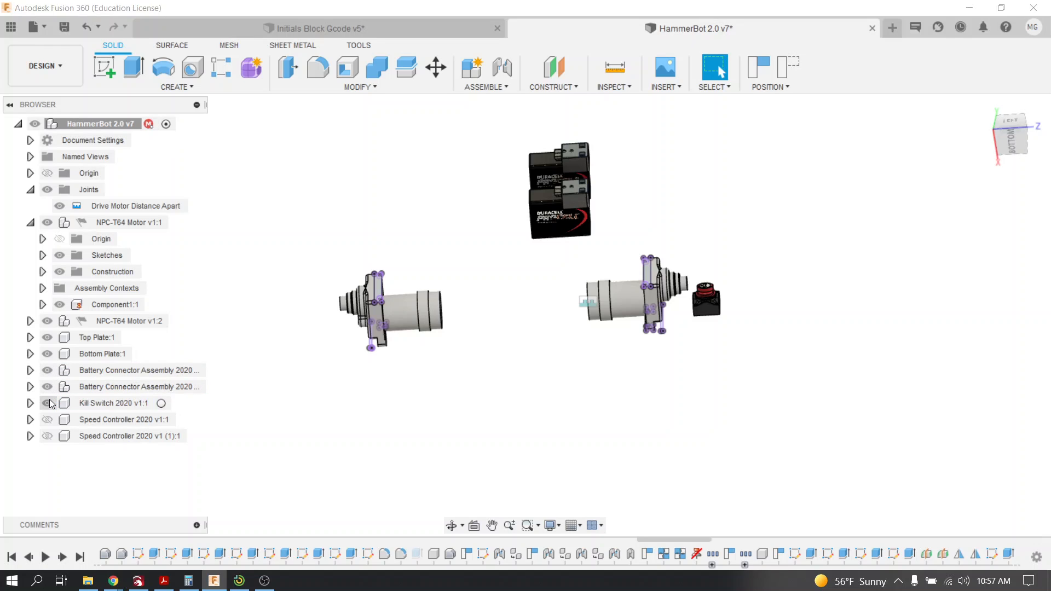
pyautogui.click(47, 420)
pyautogui.click(47, 436)
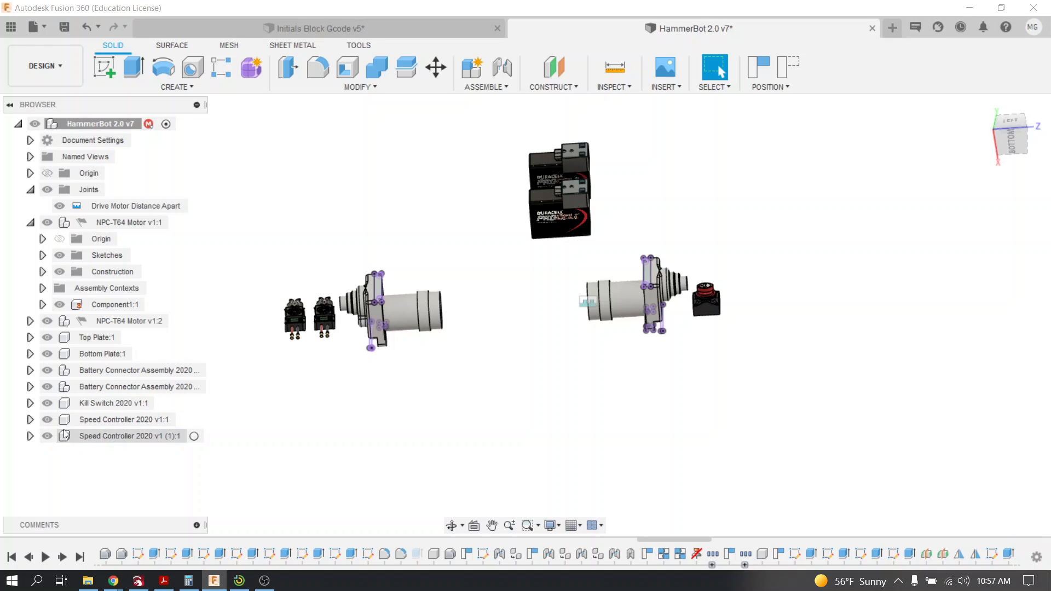
# Reposition both speed controllers, both batteries and the kill switch freehand so they lie in or above the space between the two drive motors
pyautogui.moveTo(329, 330); pyautogui.dragTo(406, 235)
pyautogui.moveTo(298, 328); pyautogui.dragTo(361, 229)
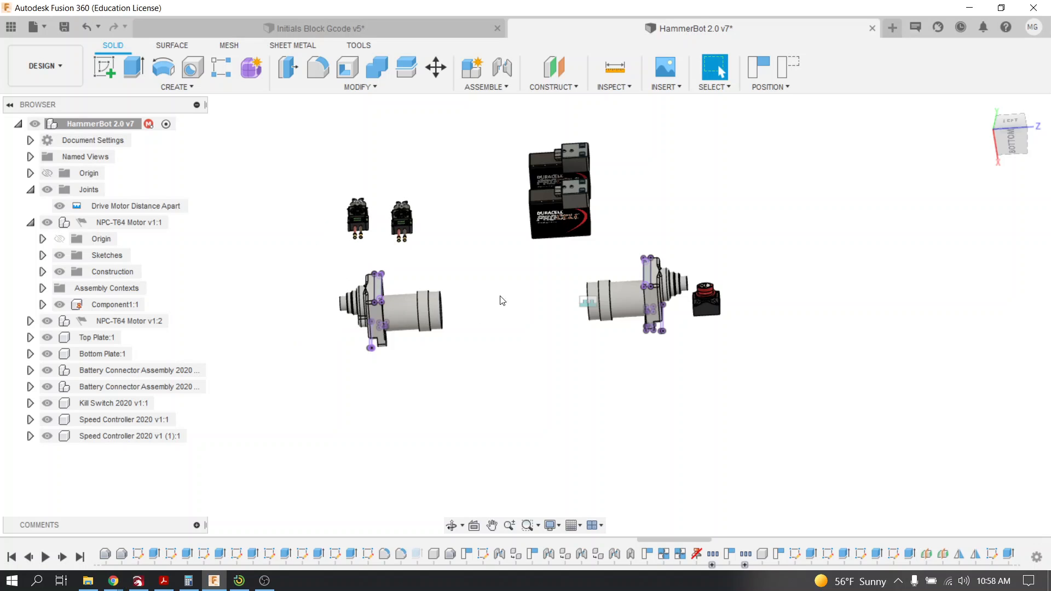
pyautogui.moveTo(555, 209); pyautogui.dragTo(487, 245)
pyautogui.moveTo(566, 226); pyautogui.dragTo(506, 241)
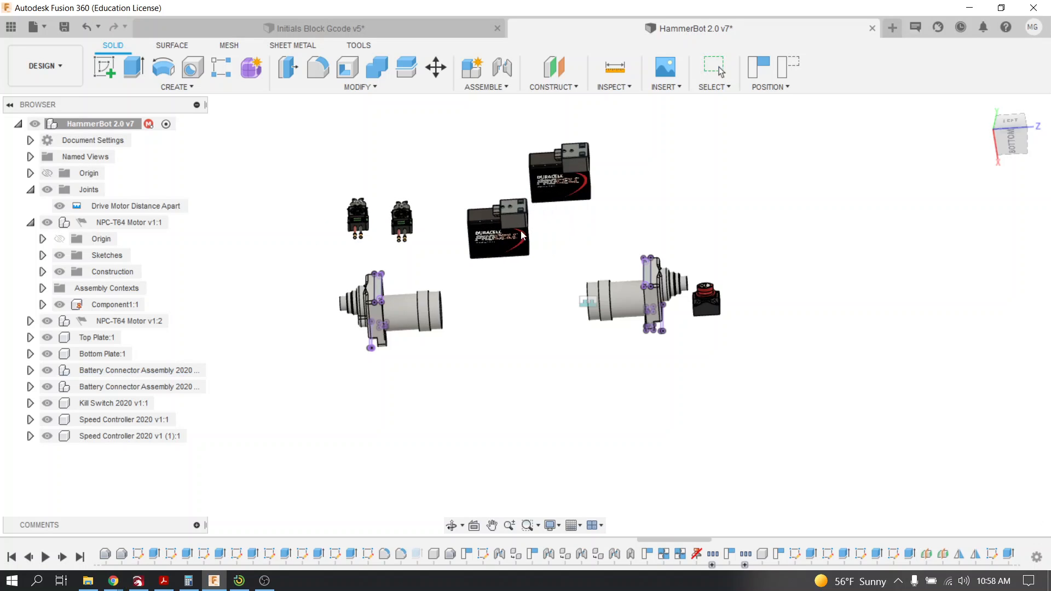
pyautogui.moveTo(546, 176); pyautogui.dragTo(444, 182)
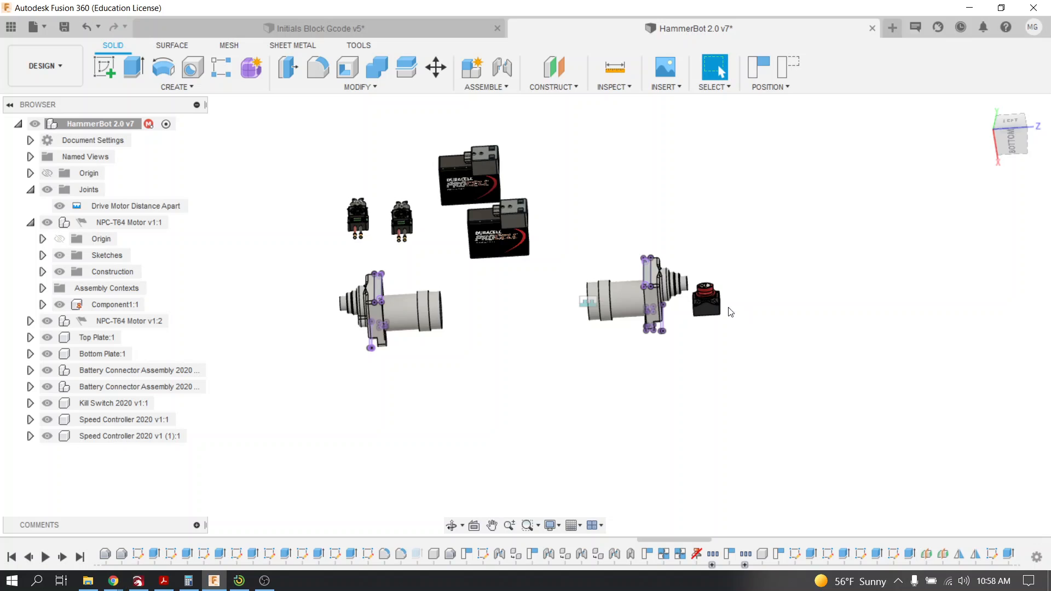
pyautogui.moveTo(701, 302); pyautogui.dragTo(490, 298)
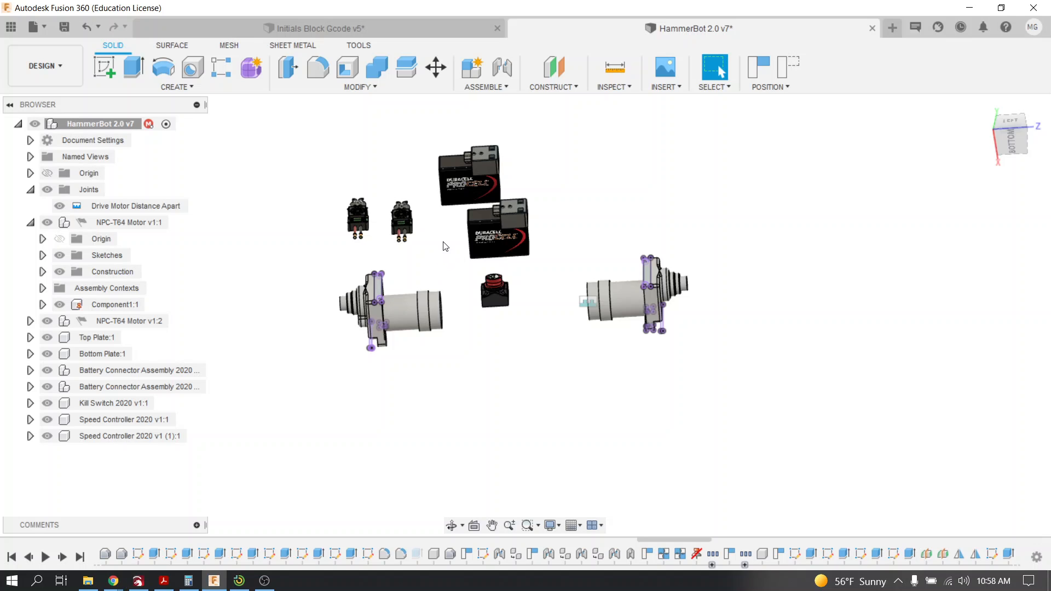
pyautogui.moveTo(490, 295); pyautogui.dragTo(529, 278)
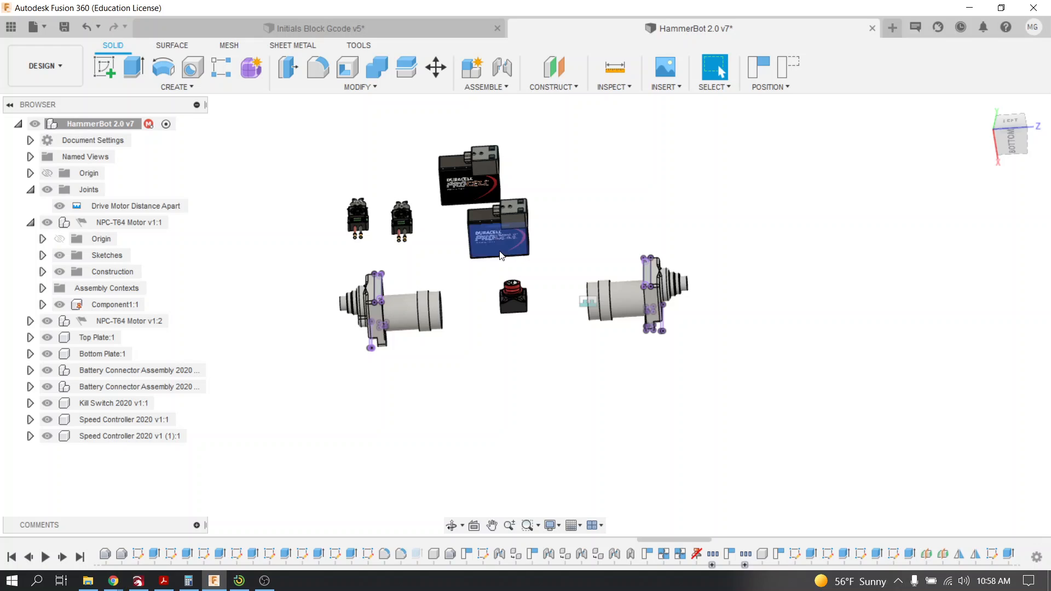
# Move the battery nearest the kill switch freehand toward the right-hand drive motor, away from the other battery
pyautogui.scroll(5, 492, 218)
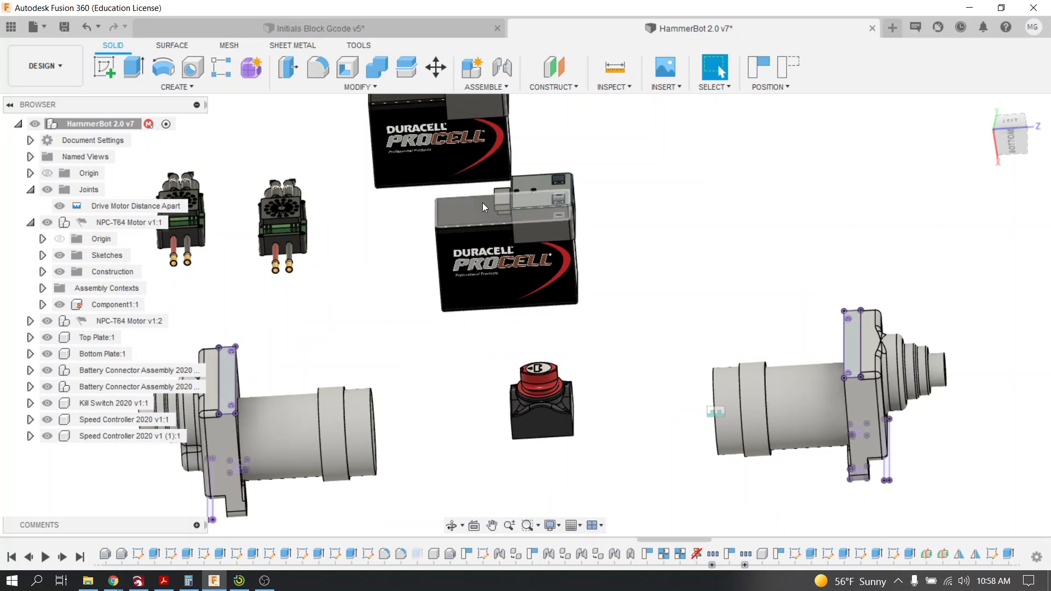
pyautogui.click(531, 277)
pyautogui.scroll(-3, 531, 274)
pyautogui.moveTo(519, 260); pyautogui.dragTo(619, 239)
pyautogui.moveTo(527, 275); pyautogui.dragTo(606, 267)
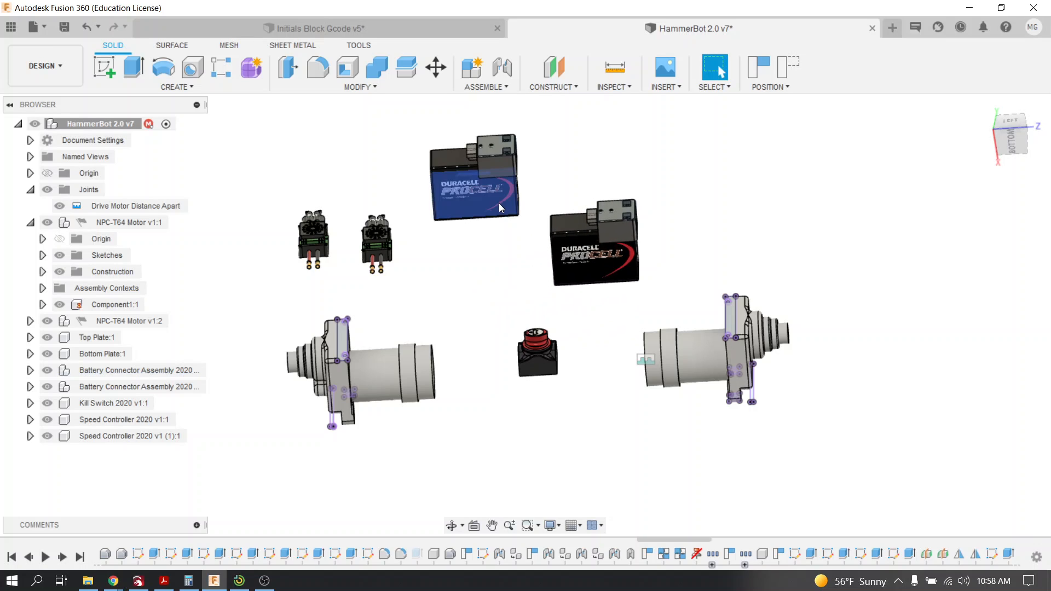
pyautogui.moveTo(509, 188); pyautogui.dragTo(539, 193)
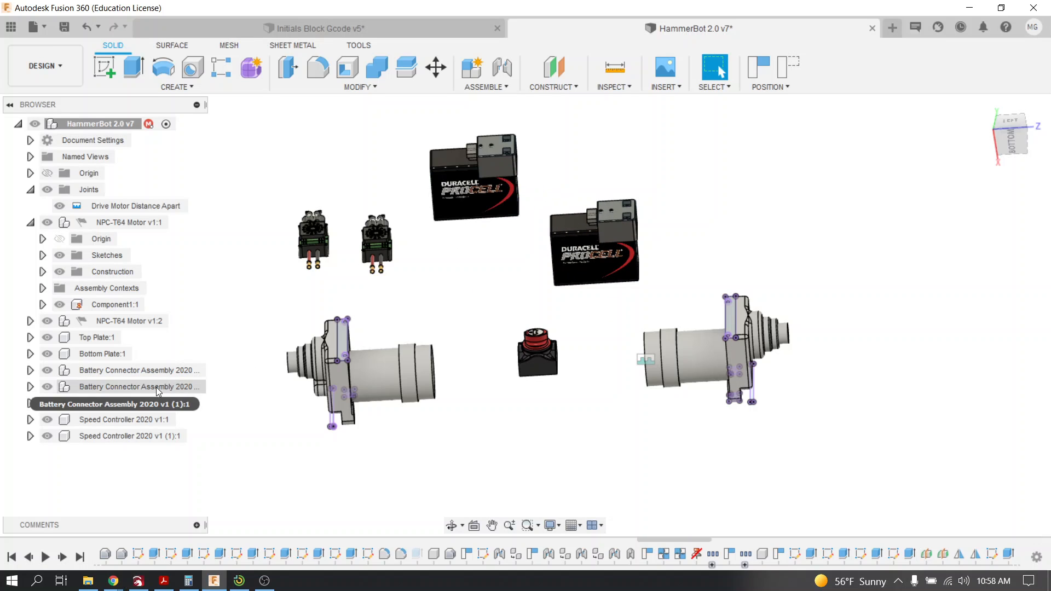
# Hide both battery connector assemblies, the kill switch and both speed controllers so only the drive motors are shown
pyautogui.click(52, 373)
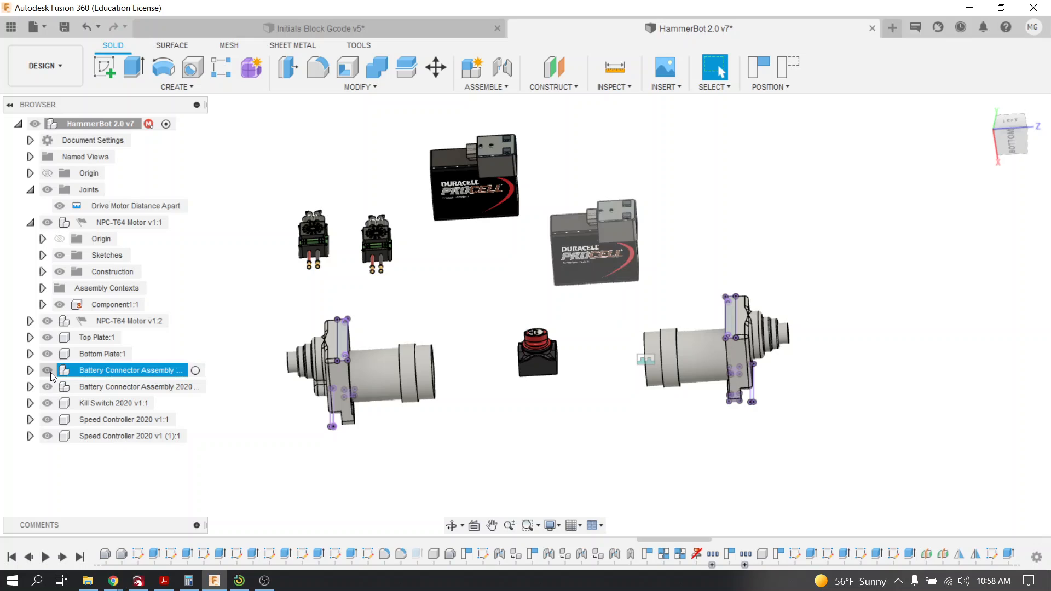
pyautogui.click(48, 371)
pyautogui.click(47, 387)
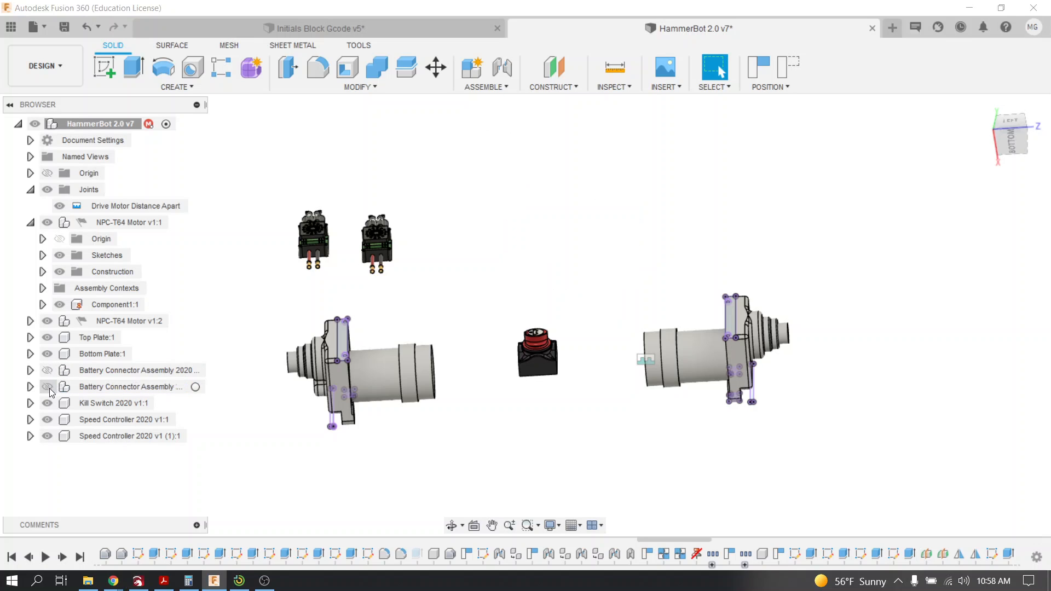
pyautogui.click(48, 403)
pyautogui.click(47, 419)
pyautogui.click(47, 435)
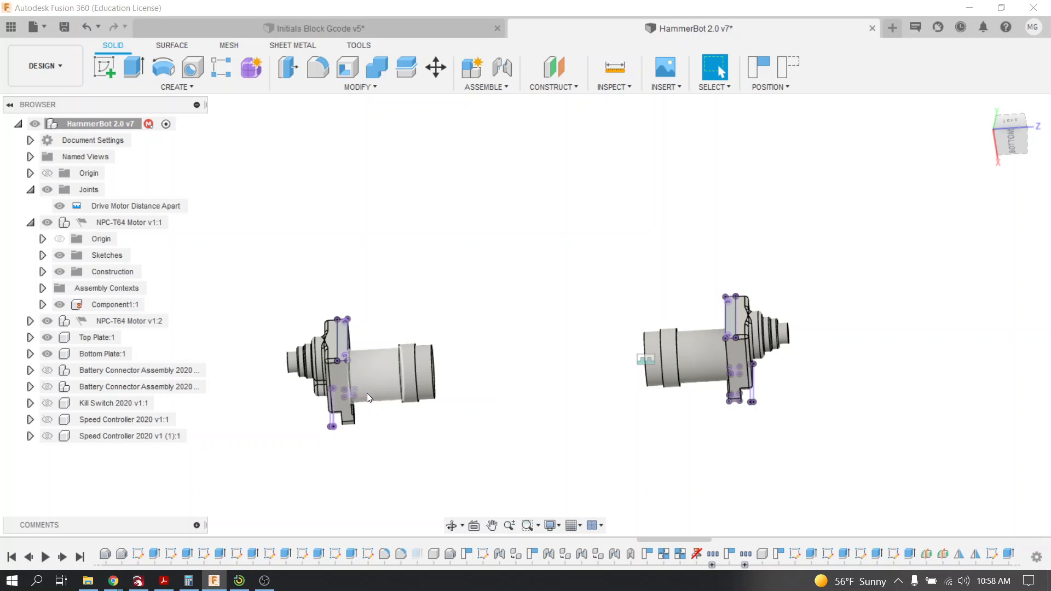
# Collapse the contents of the first NPC-T64 motor in the browser and leave the Joints folder expanded
pyautogui.click(31, 190)
pyautogui.click(30, 206)
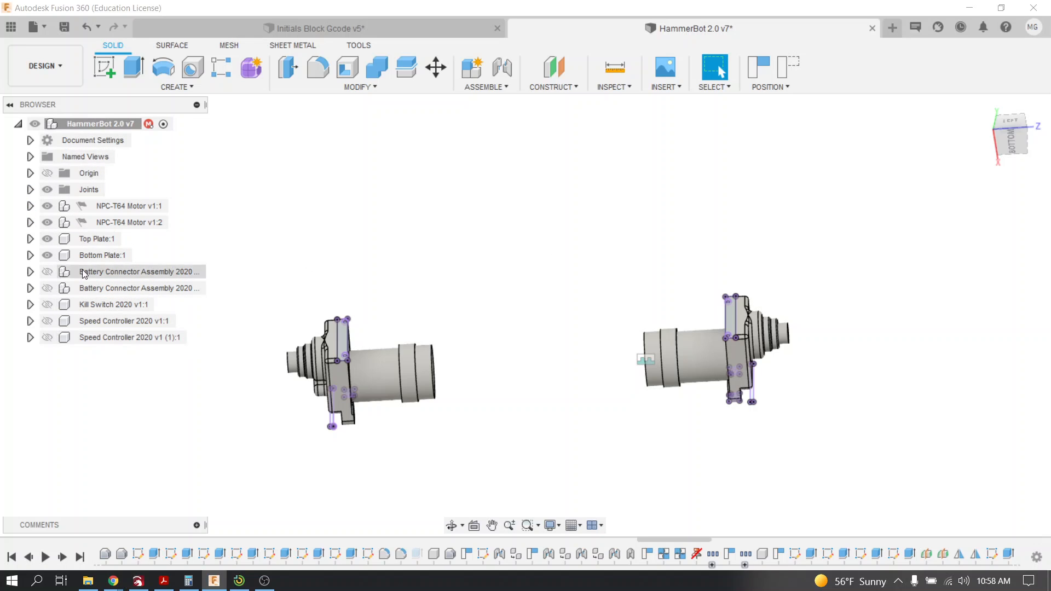
pyautogui.click(31, 190)
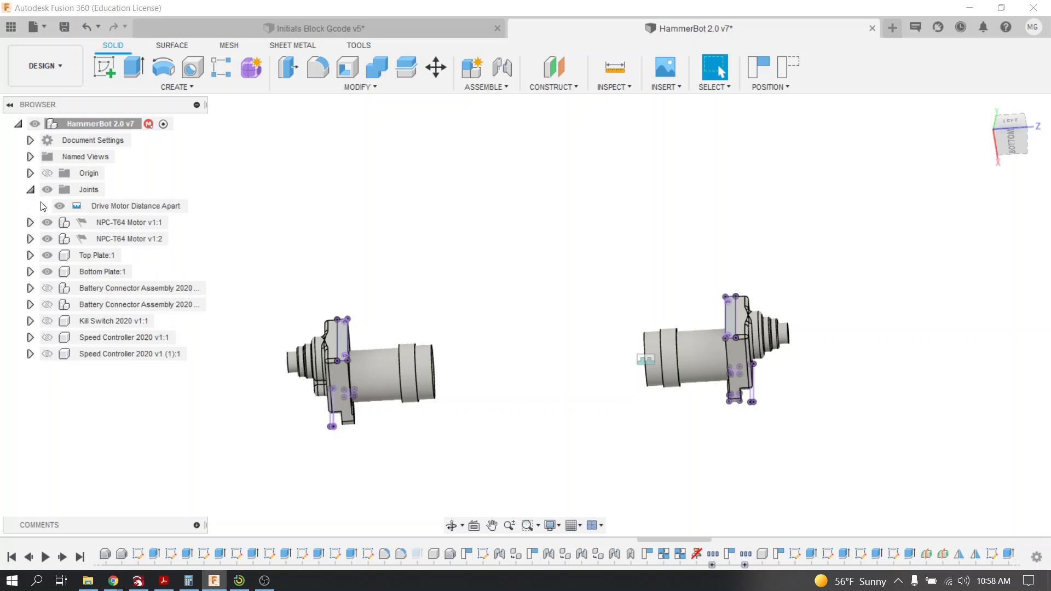
# Edit the Drive Motor Distance Apart joint, trying Z offsets of 20 in and 5 in before returning it to 15 in
pyautogui.rightClick(131, 204)
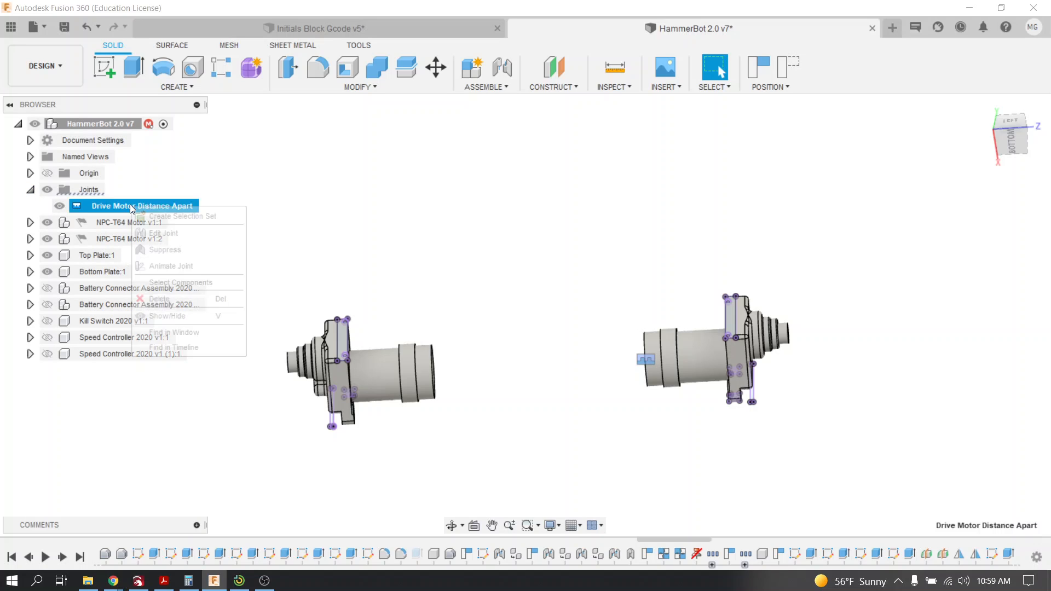
pyautogui.click(155, 234)
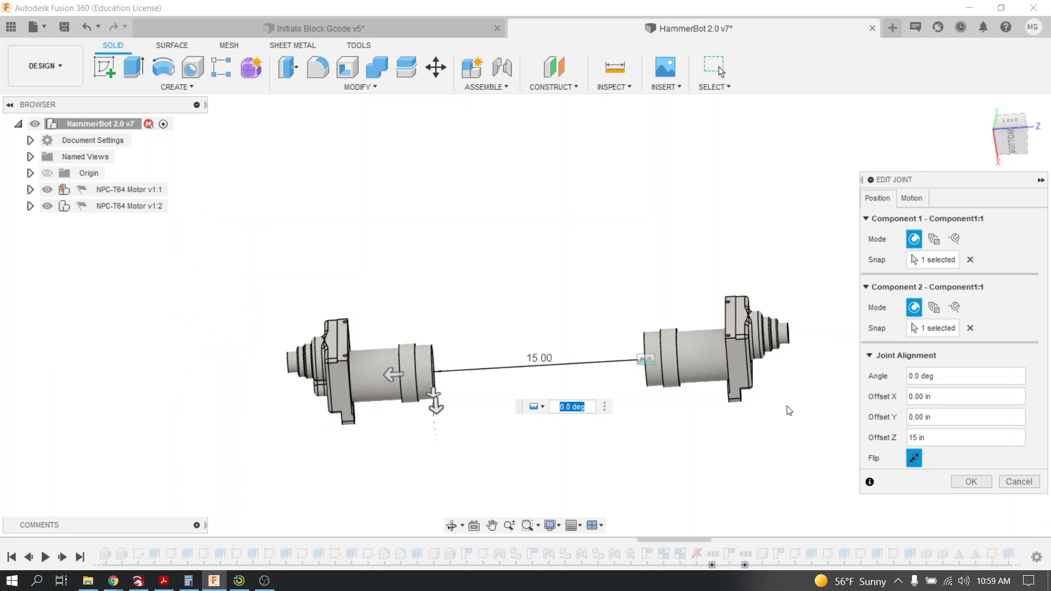
pyautogui.click(932, 438)
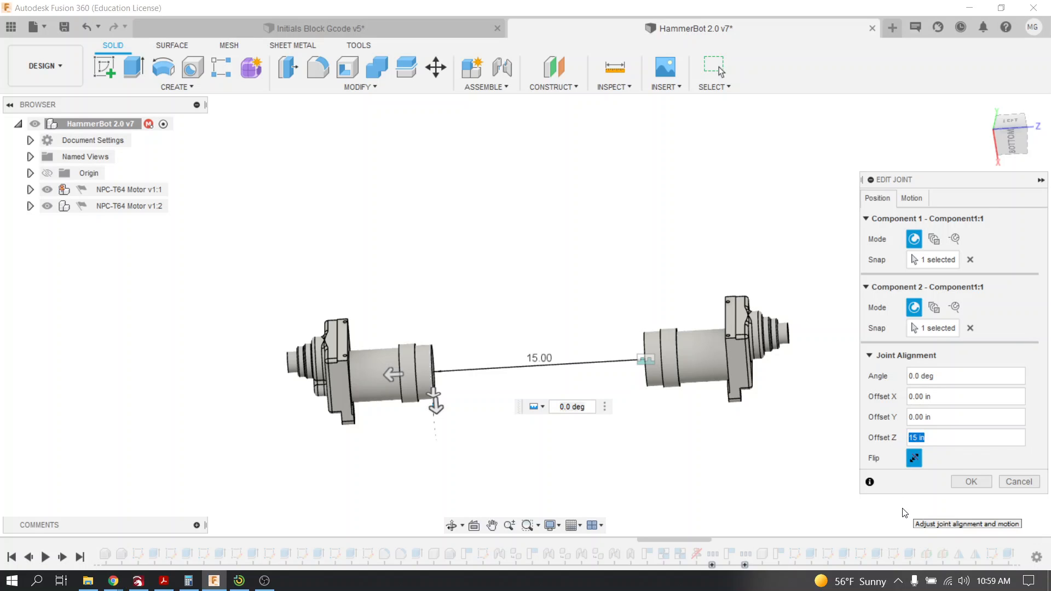
pyautogui.write('20')
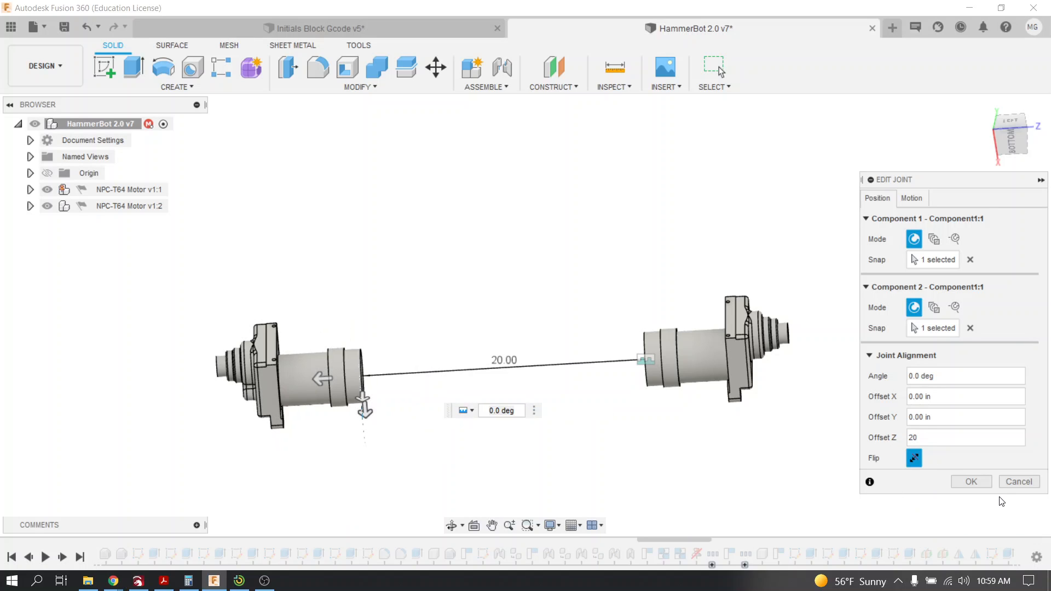
pyautogui.press('BackSpace')
pyautogui.write('5')
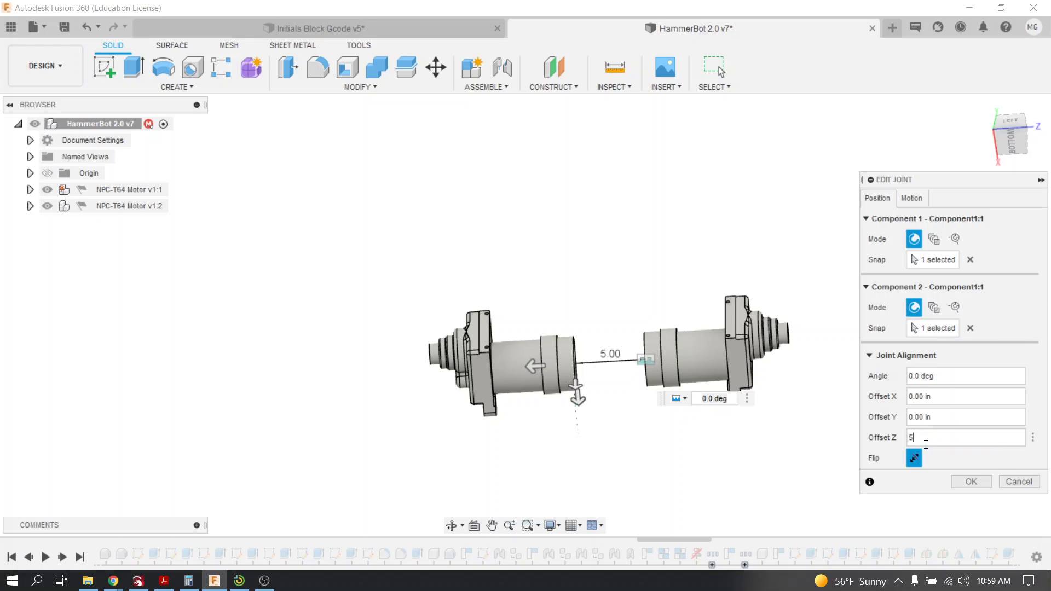
pyautogui.moveTo(923, 439); pyautogui.dragTo(905, 442)
pyautogui.click(977, 480)
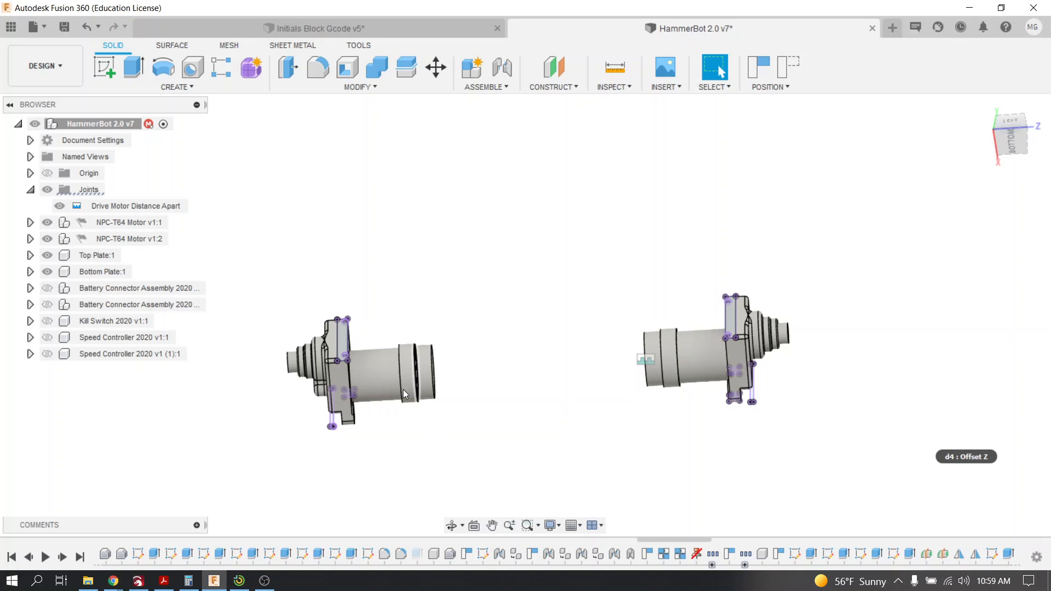
# Activate the Top Plate component and expand its Sketches folder
pyautogui.click(133, 256)
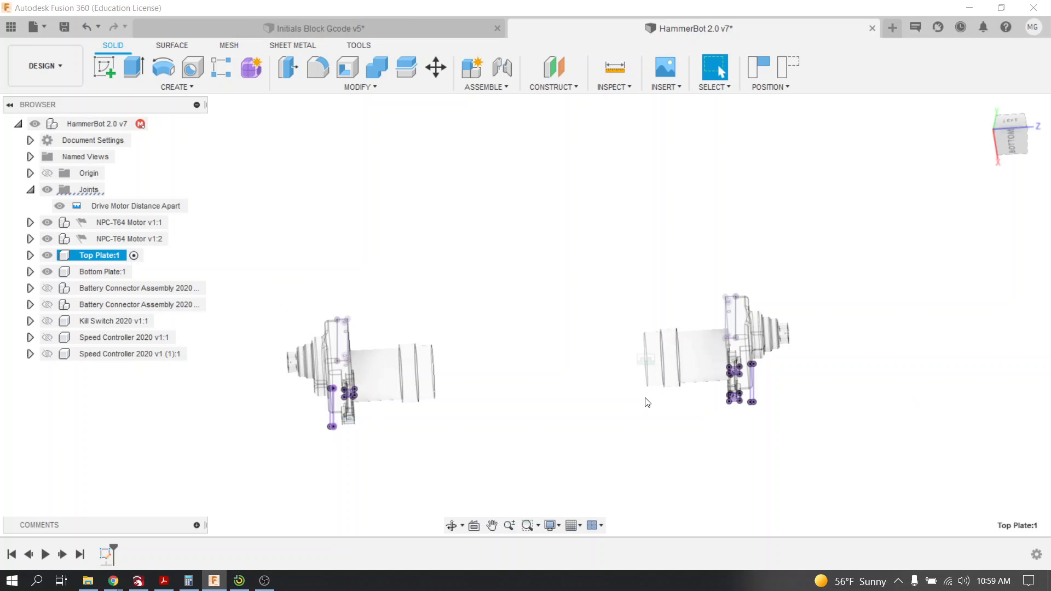
pyautogui.keyDown('shift'); pyautogui.moveTo(641, 401); pyautogui.dragTo(629, 328, button='middle'); pyautogui.keyUp('shift')
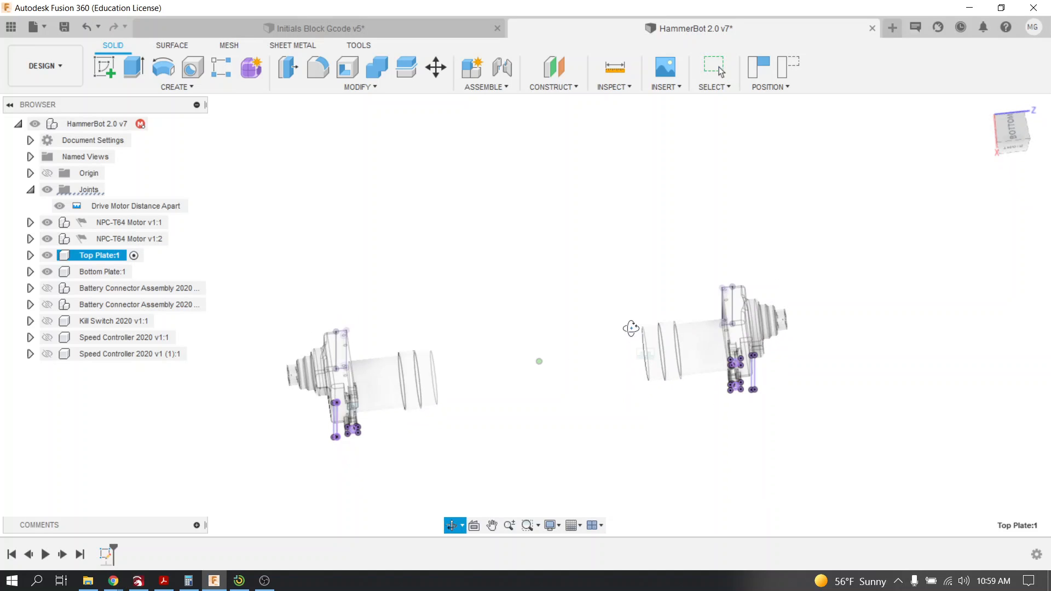
pyautogui.click(30, 255)
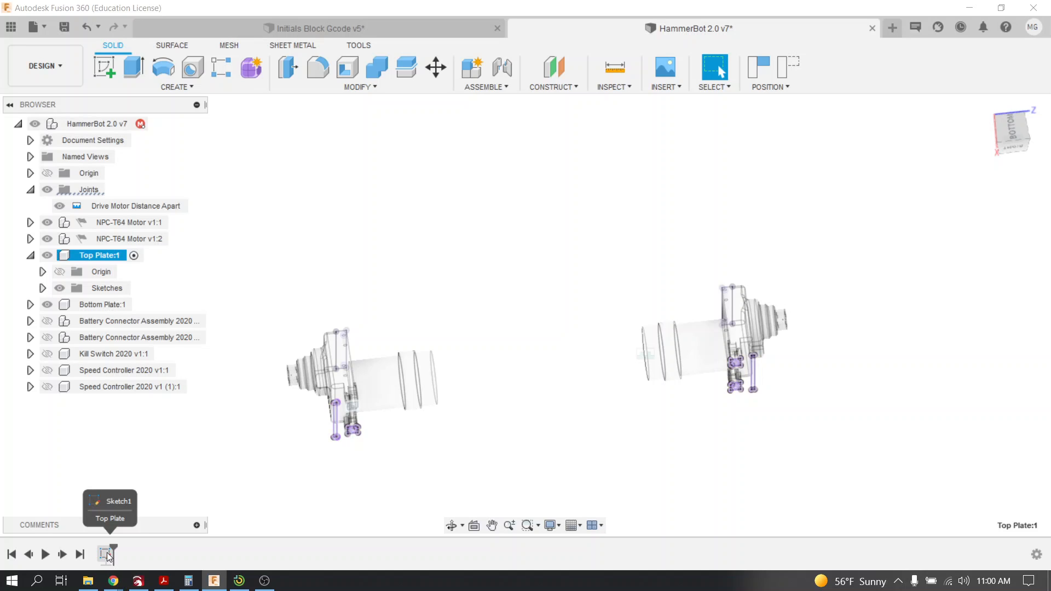
pyautogui.click(42, 288)
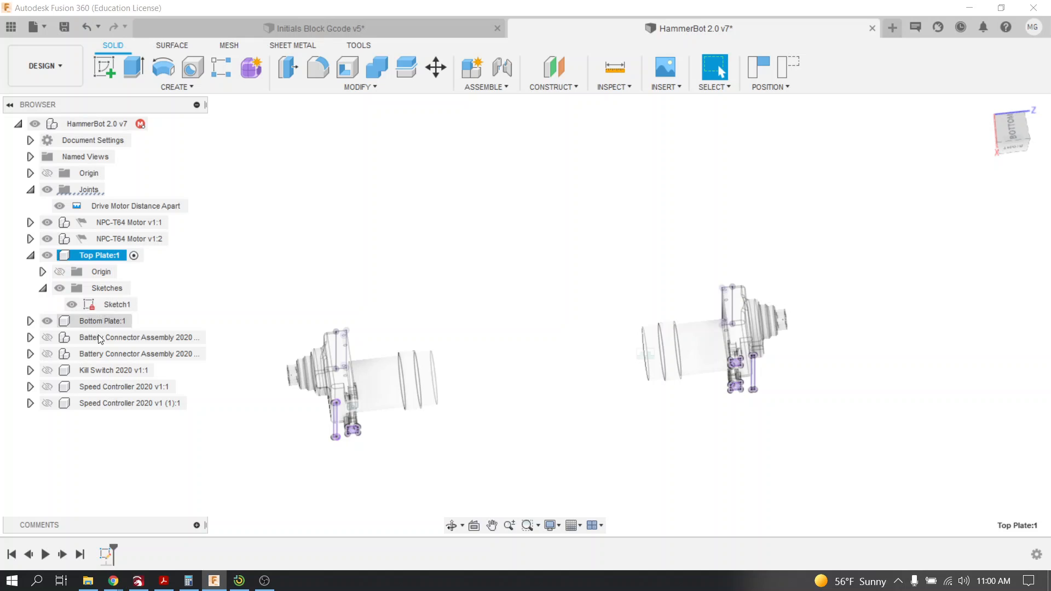
# Open the Top Plate component's Sketch1 for editing
pyautogui.doubleClick(107, 553)
pyautogui.scroll(2, 325, 296)
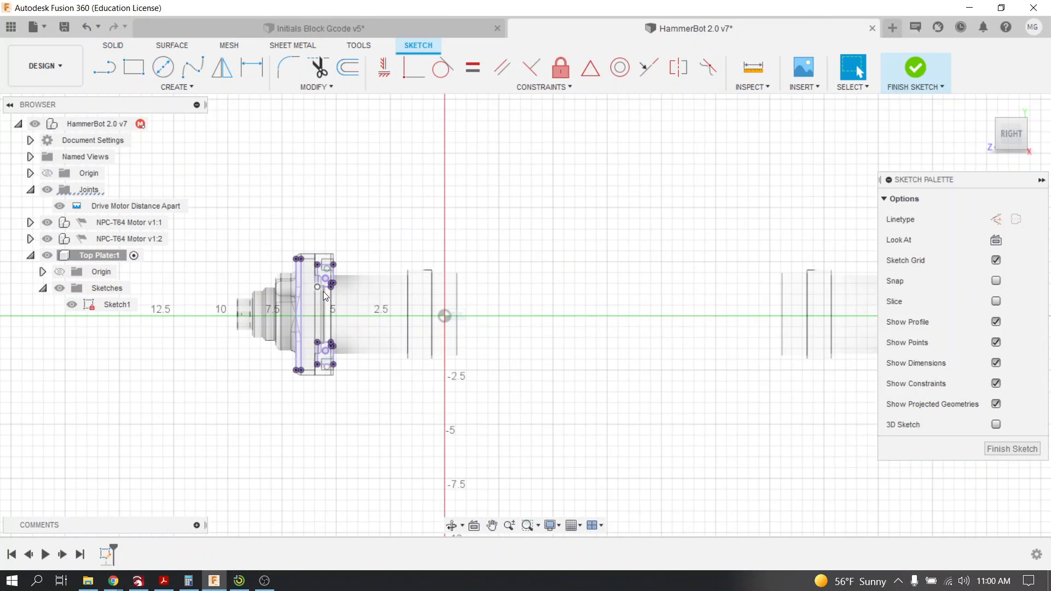
pyautogui.scroll(10, 325, 296)
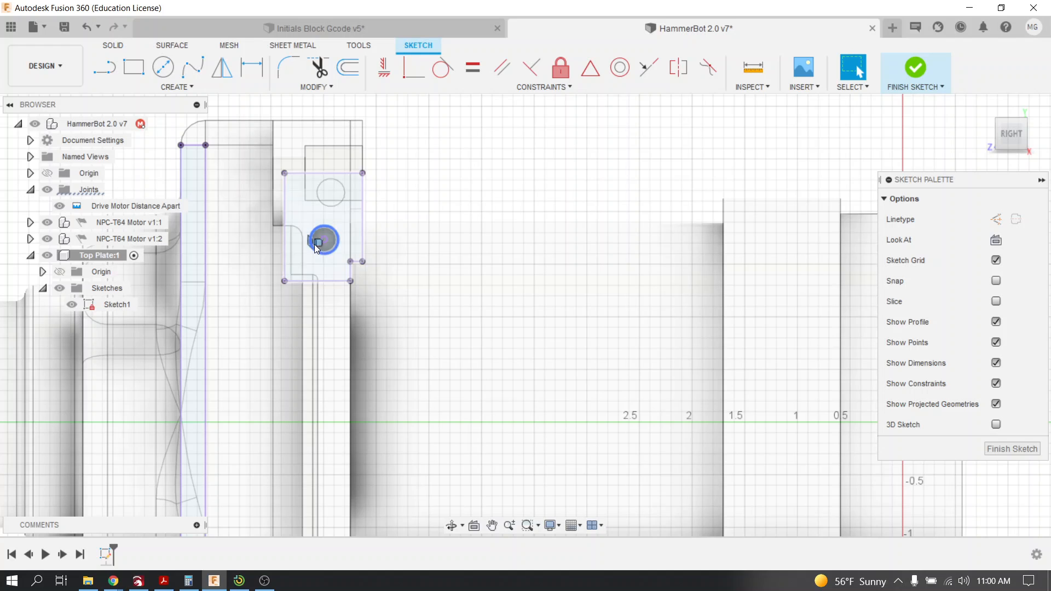
# Sketch a two-point rectangle about 29.84 by 5.11 in from the left motor's outer upper corner to the right motor's outer lower corner
pyautogui.scroll(-4, 343, 250)
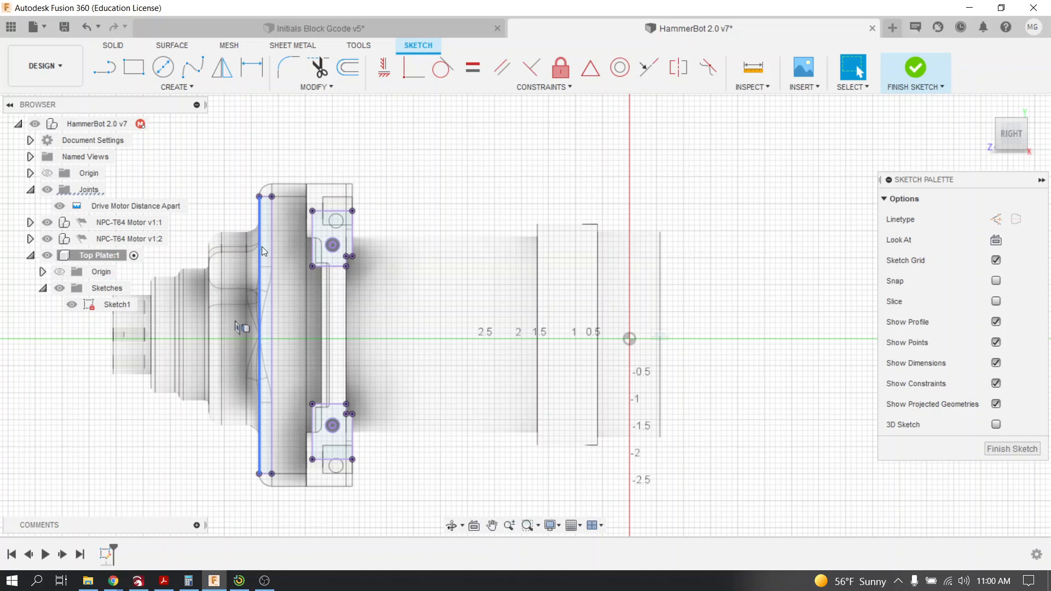
pyautogui.click(260, 298)
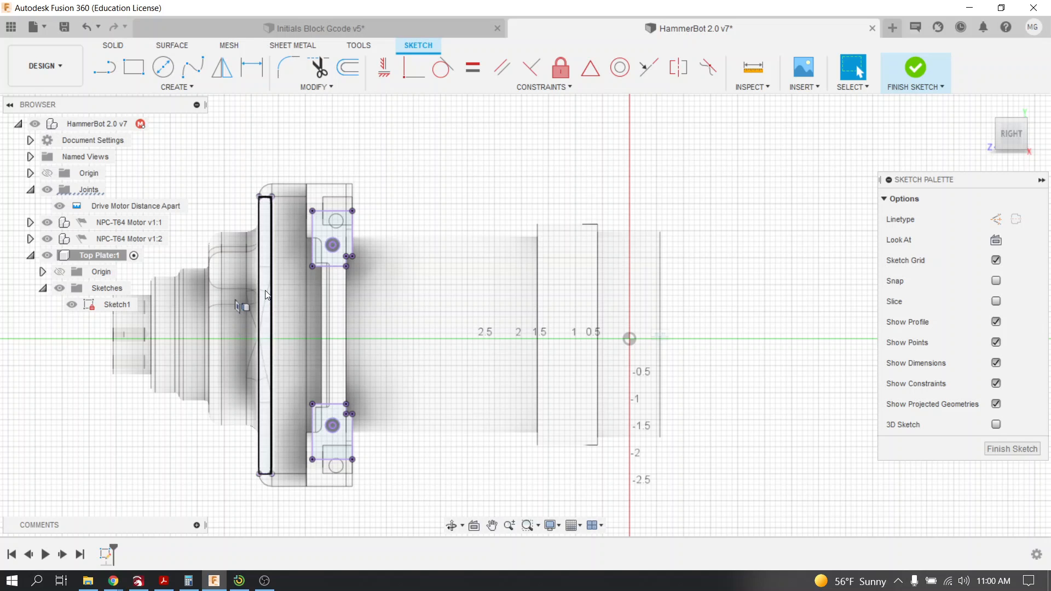
pyautogui.click(389, 351)
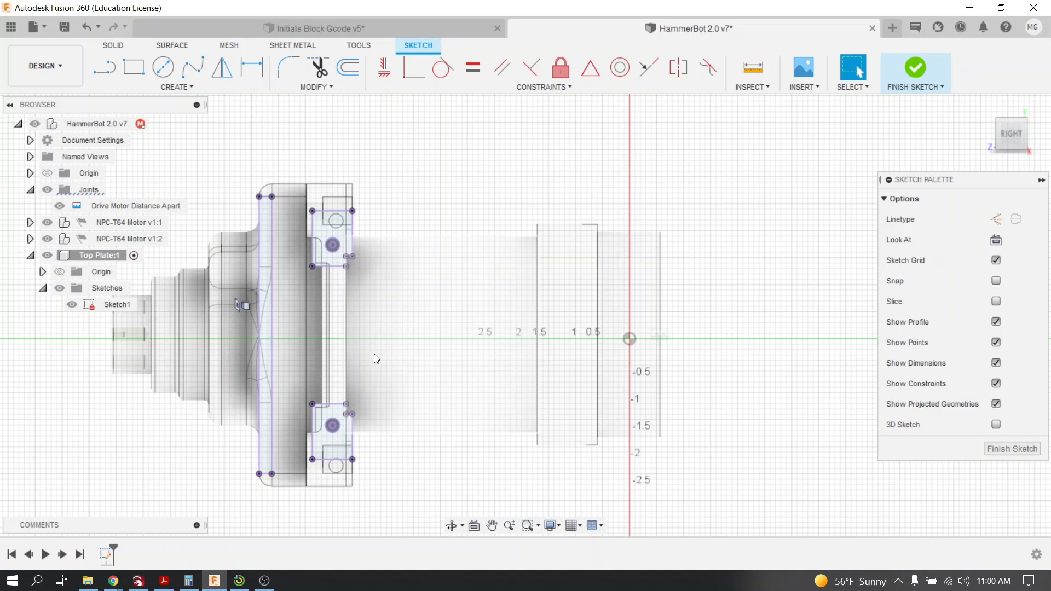
pyautogui.click(134, 67)
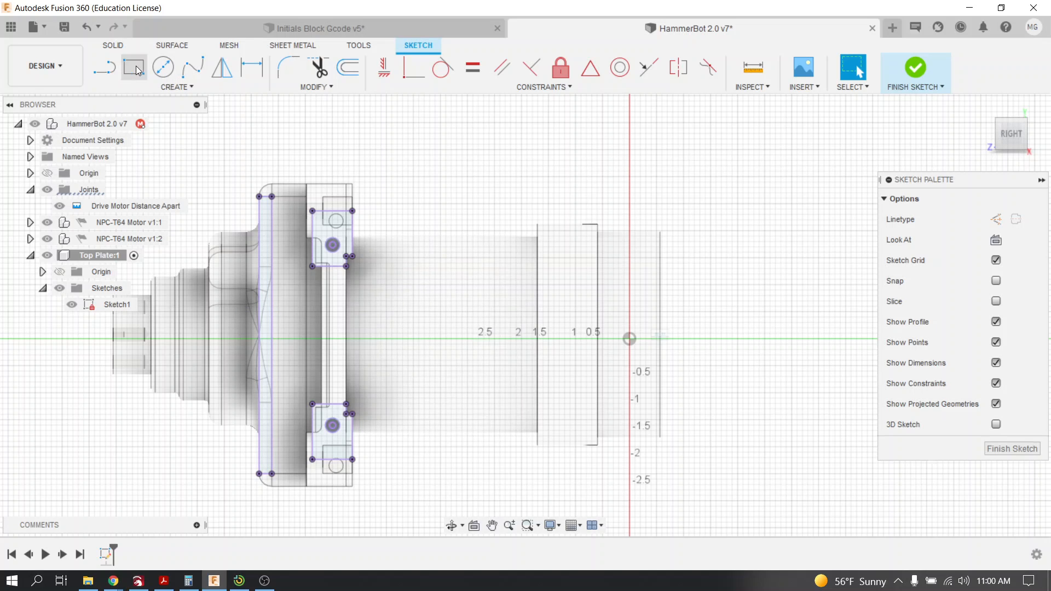
pyautogui.click(260, 197)
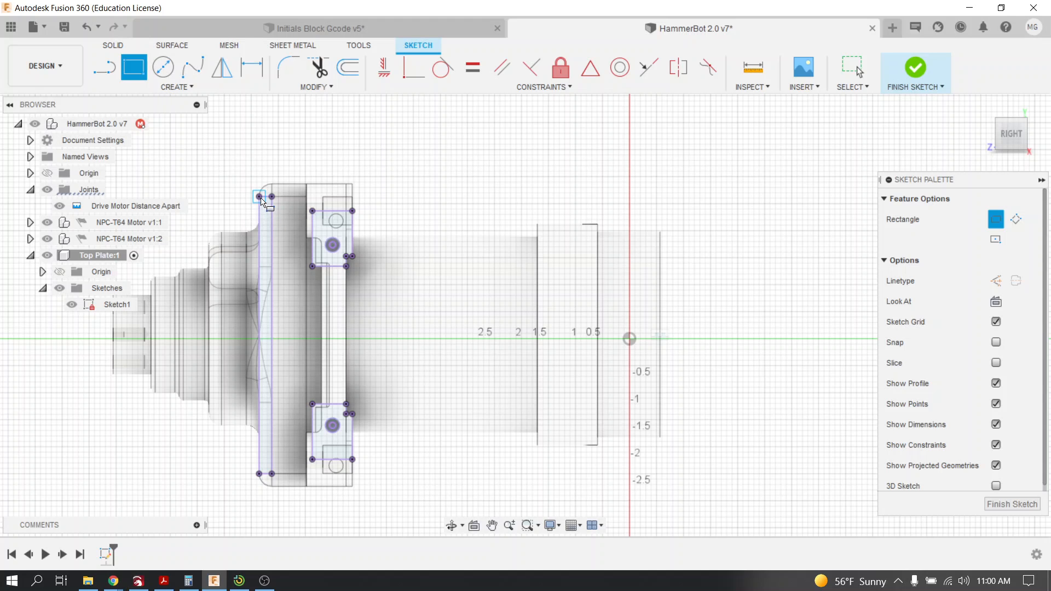
pyautogui.scroll(4, 261, 201)
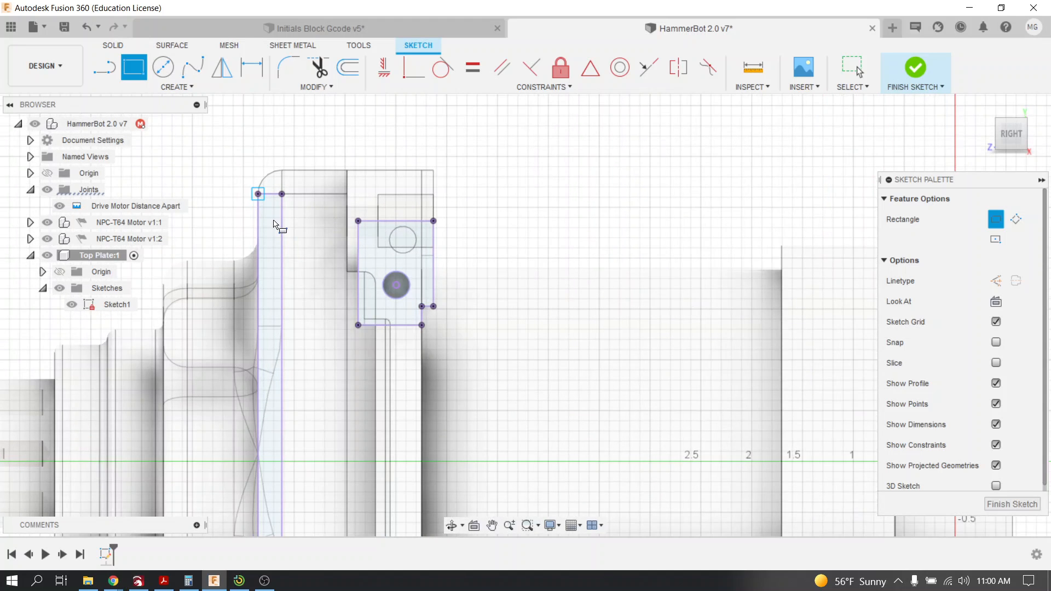
pyautogui.click(257, 195)
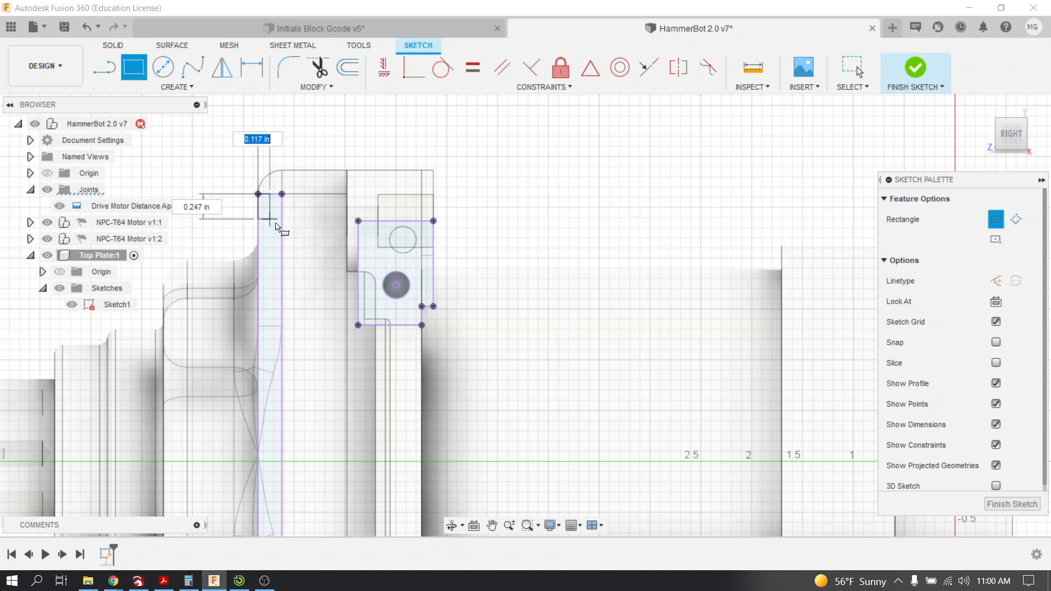
pyautogui.scroll(-6, 426, 300)
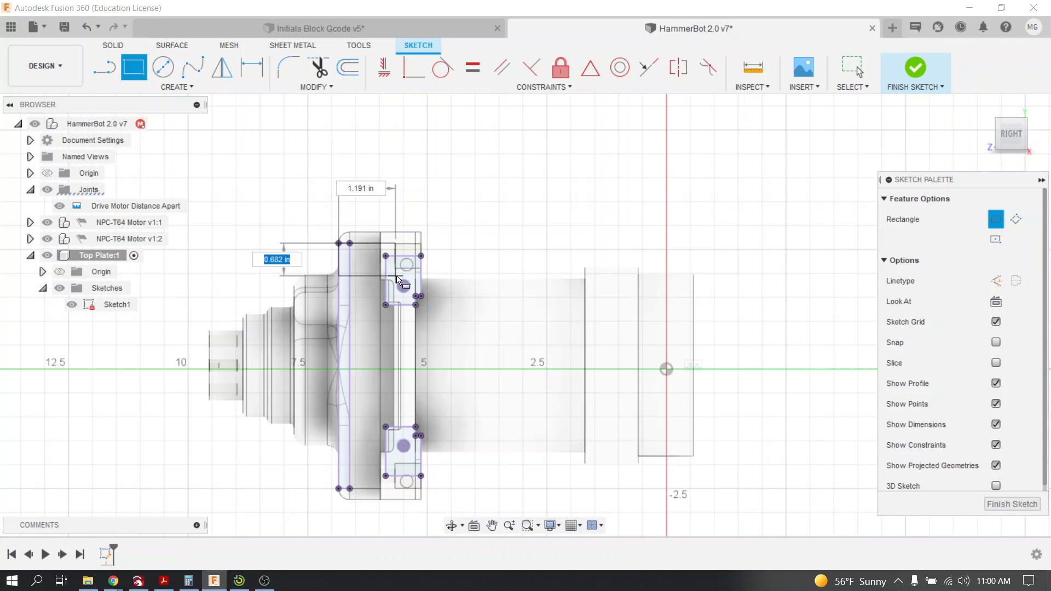
pyautogui.moveTo(646, 315); pyautogui.dragTo(313, 292, button='middle')
pyautogui.scroll(3, 753, 367)
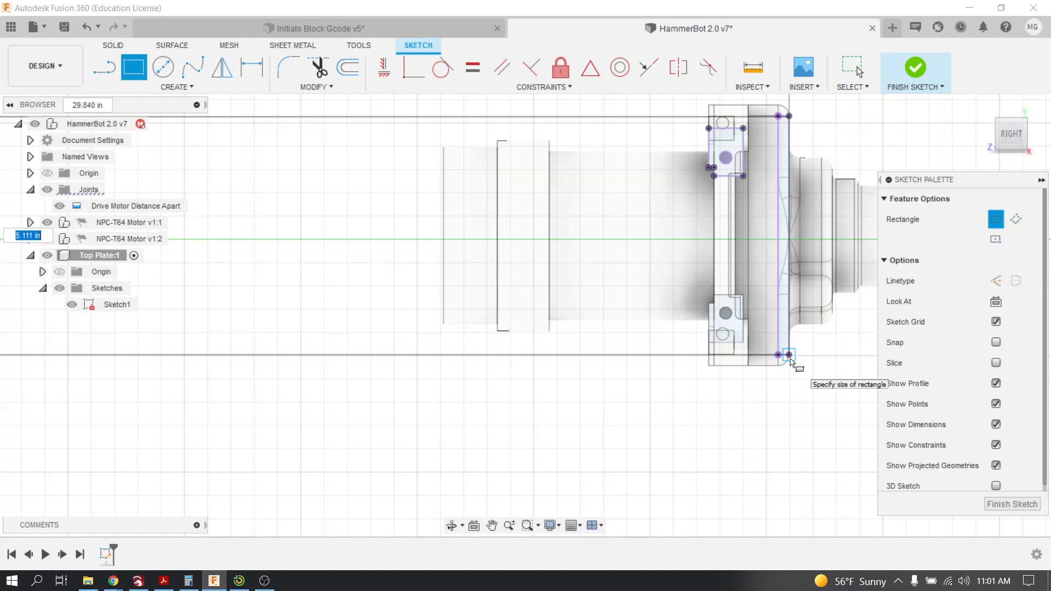
pyautogui.click(790, 361)
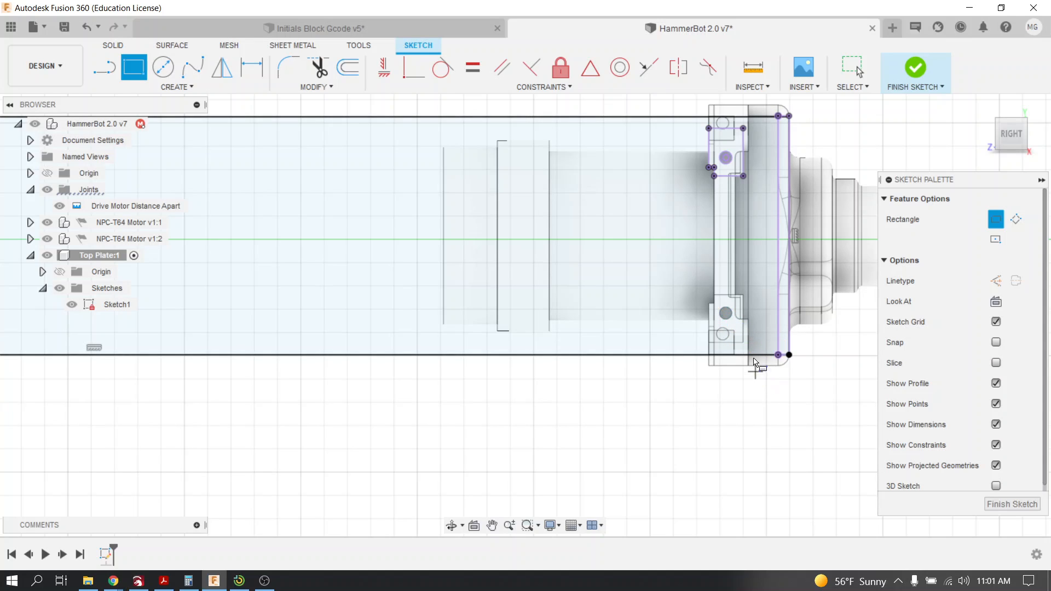
pyautogui.press('Escape')
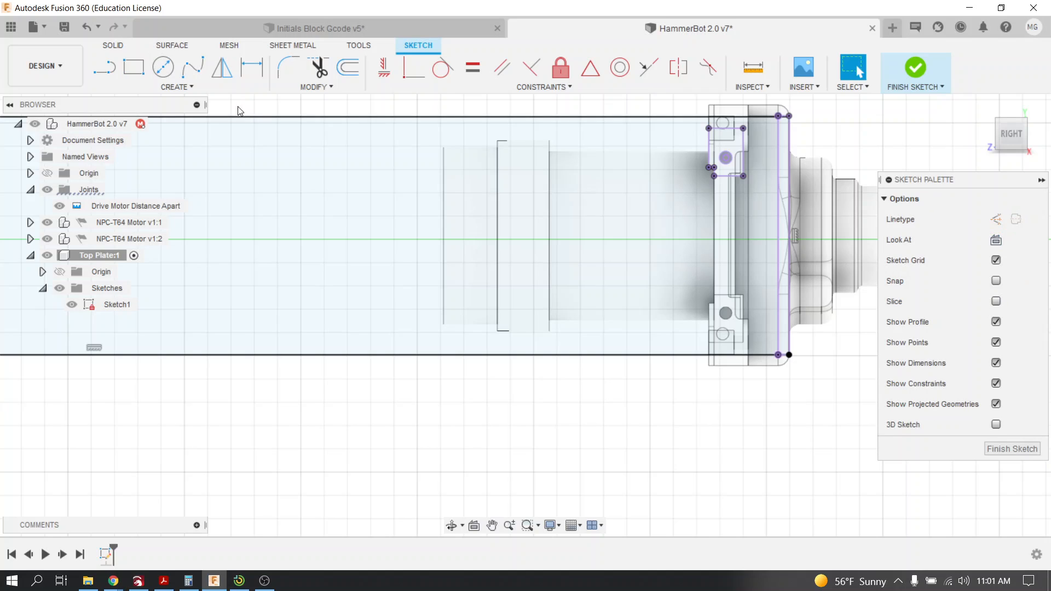
# Project the right motor's lower mounting pad face into the sketch
pyautogui.press('p')
pyautogui.click(736, 321)
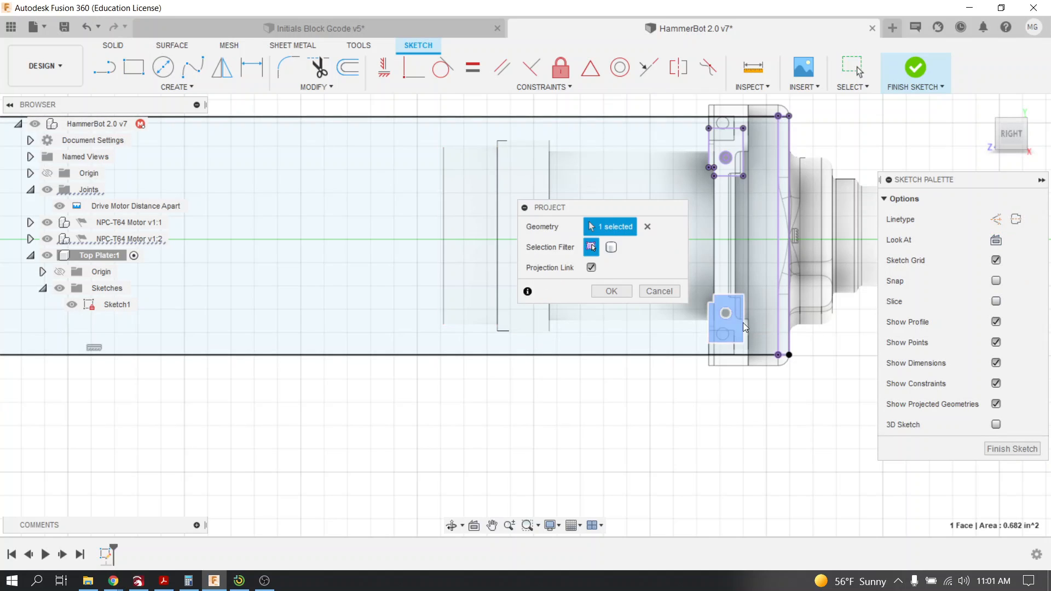
pyautogui.click(611, 290)
# Finish the top plate sketch and capture the current position of the moved components
pyautogui.scroll(-5, 783, 374)
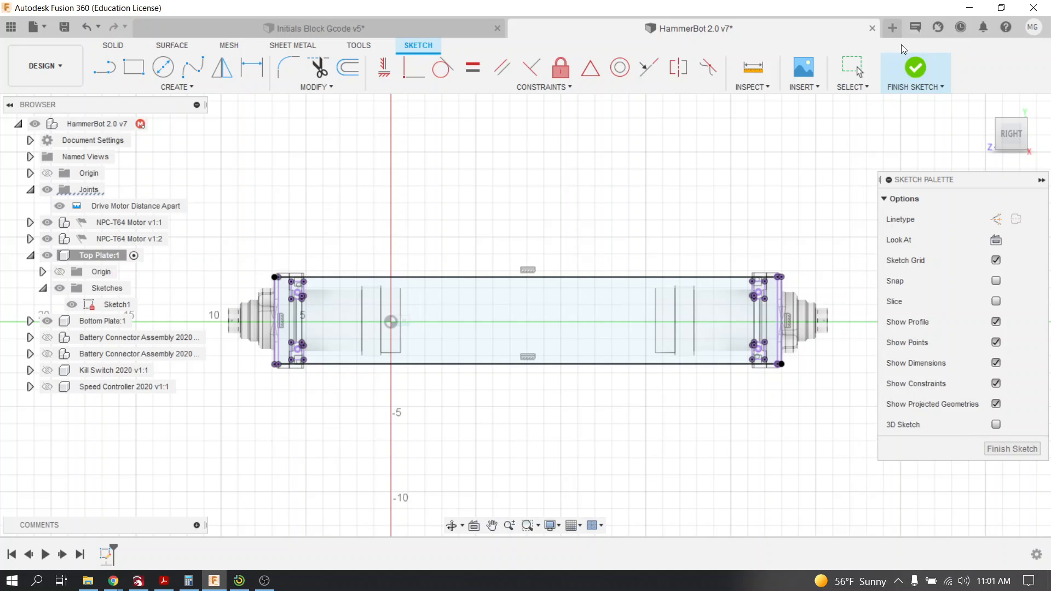
pyautogui.click(911, 82)
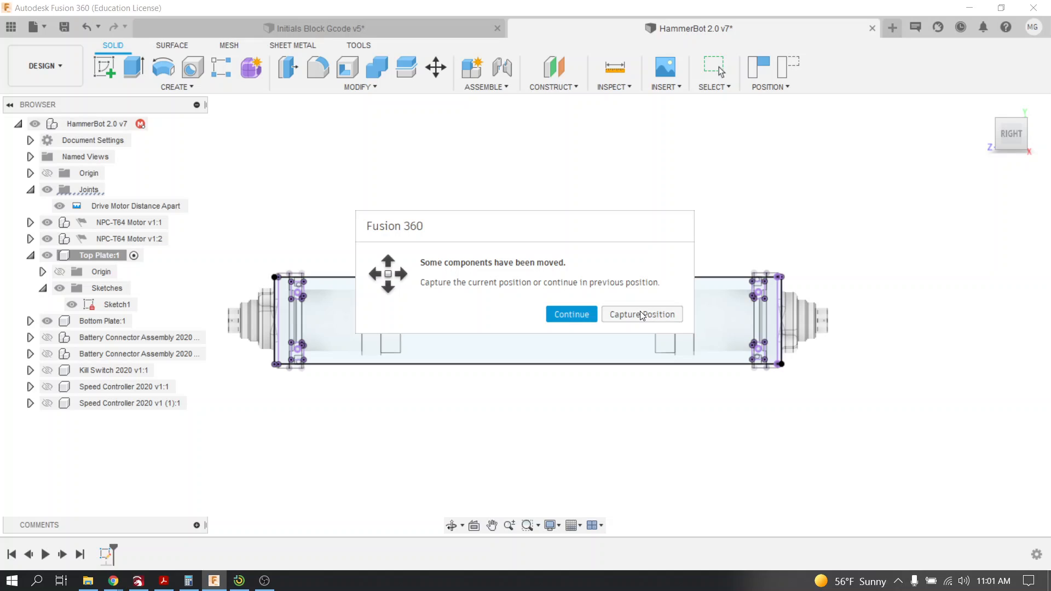
pyautogui.click(641, 314)
# Begin an Extrude with the left motor's upper and lower mounting pad profiles, excluding their screw holes
pyautogui.press('e')
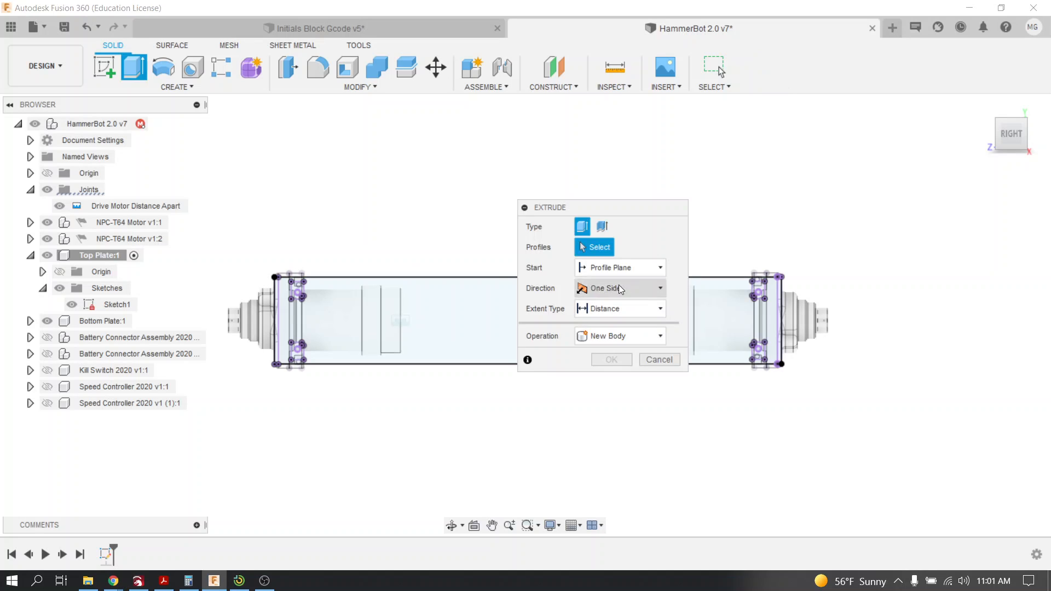
pyautogui.moveTo(586, 209); pyautogui.dragTo(938, 254)
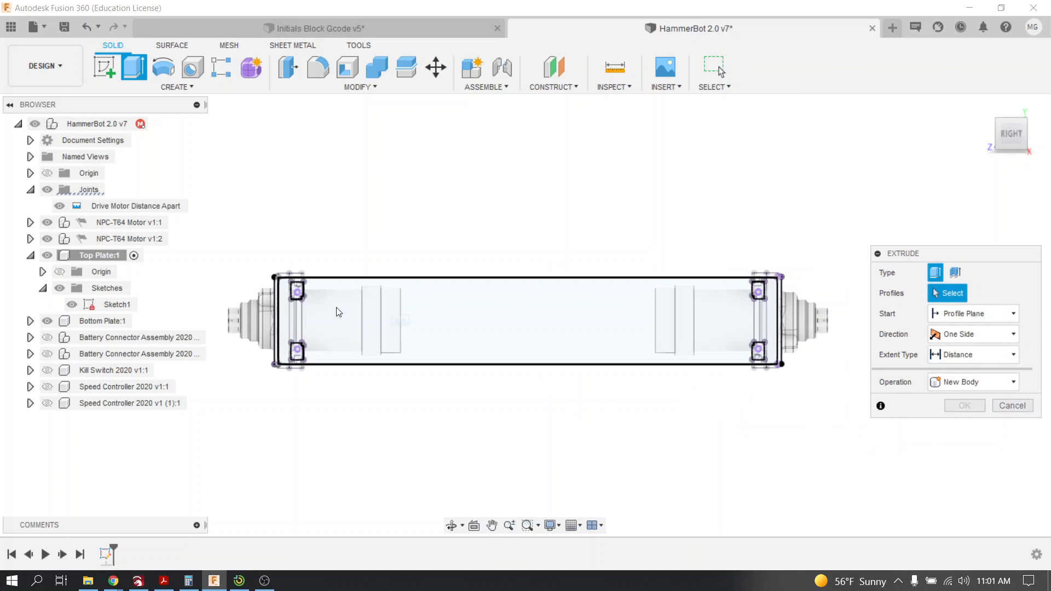
pyautogui.scroll(5, 272, 279)
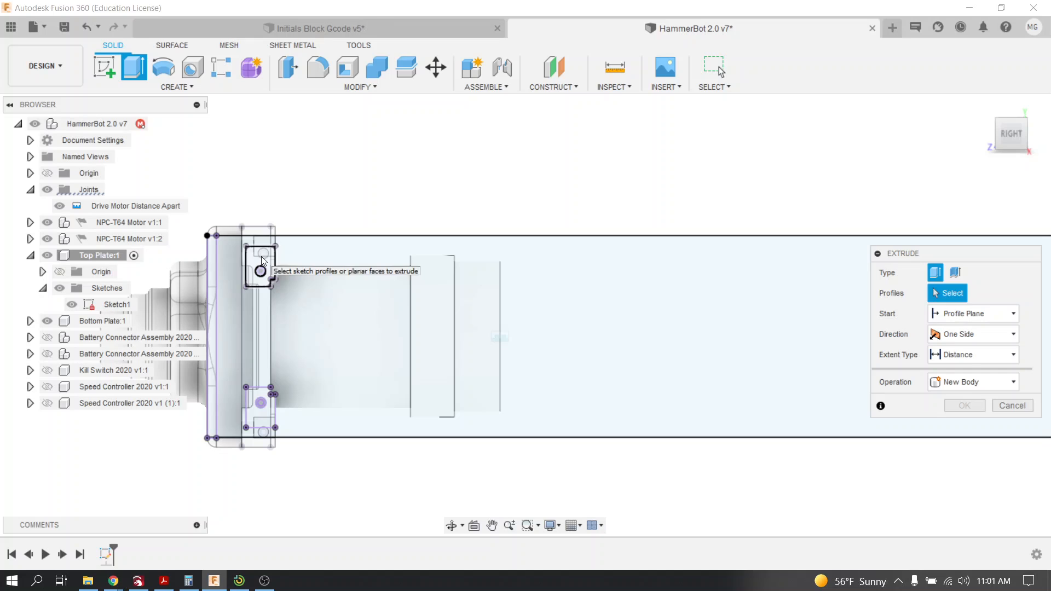
pyautogui.click(261, 256)
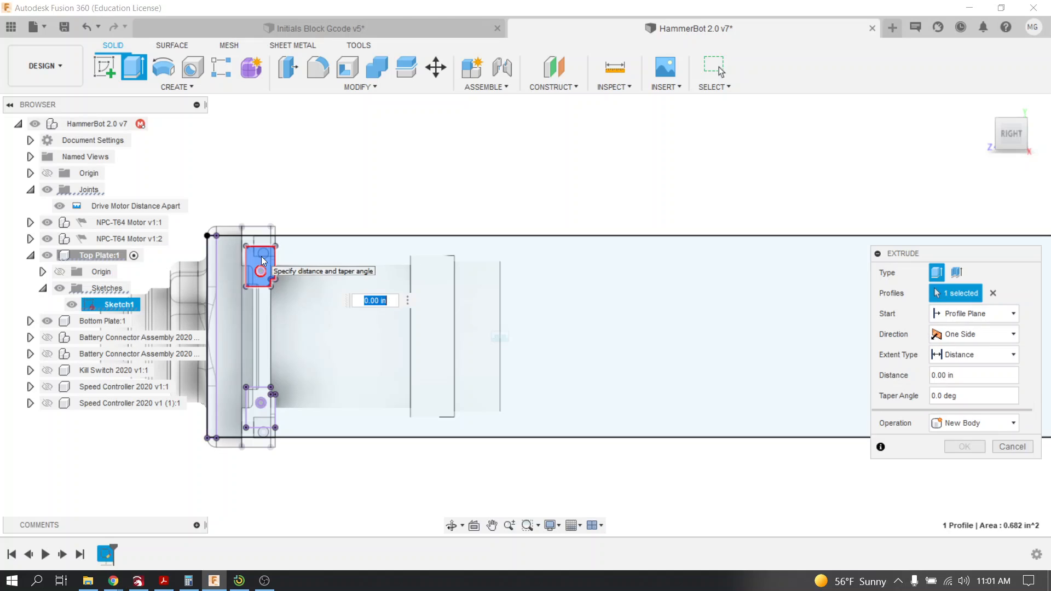
pyautogui.click(261, 416)
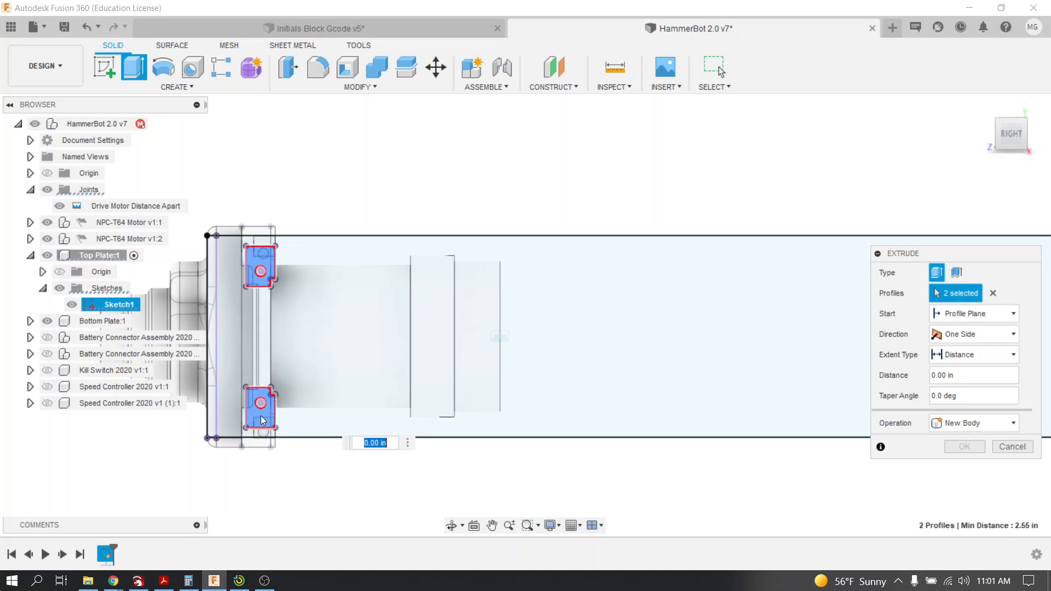
# Add the right motor's two mounting pads, its narrow end strip and the large central plate area to the extrude profiles
pyautogui.moveTo(563, 356); pyautogui.dragTo(234, 336, button='middle')
pyautogui.moveTo(654, 324); pyautogui.dragTo(375, 366, button='middle')
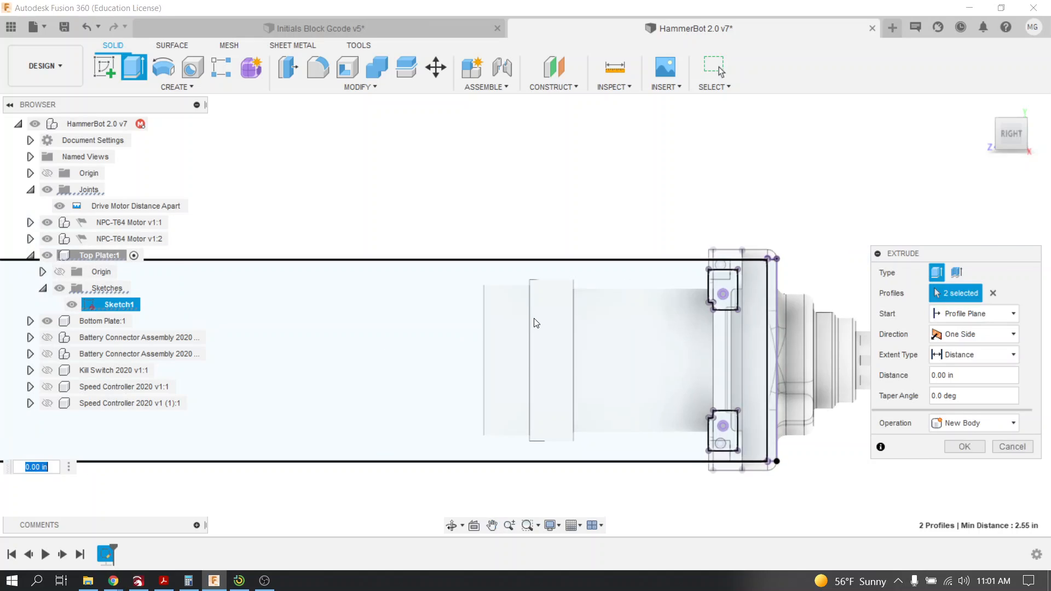
pyautogui.moveTo(535, 324); pyautogui.dragTo(439, 359, button='middle')
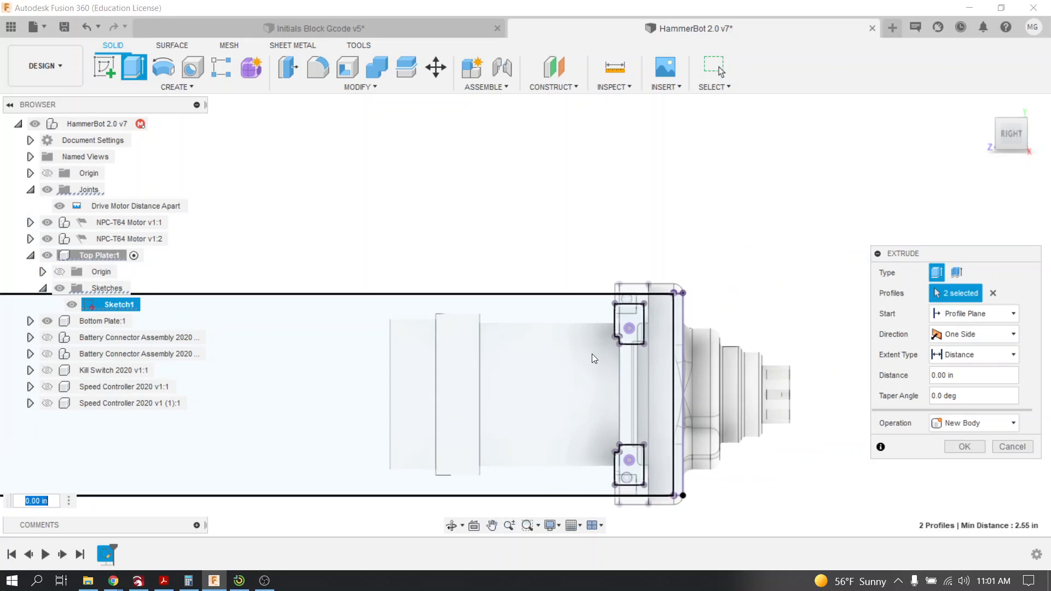
pyautogui.click(636, 319)
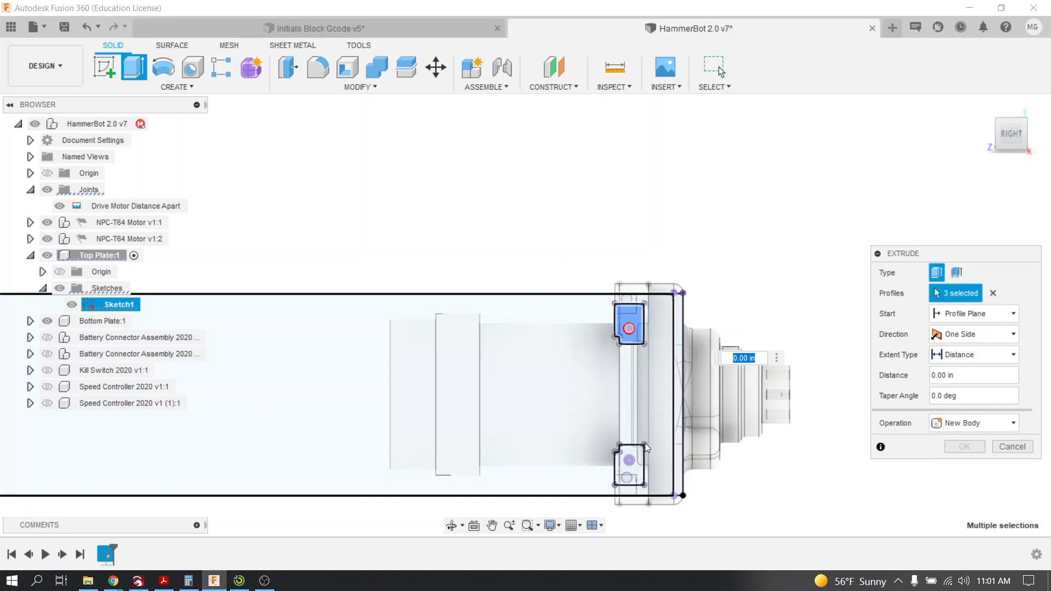
pyautogui.click(635, 473)
pyautogui.click(677, 471)
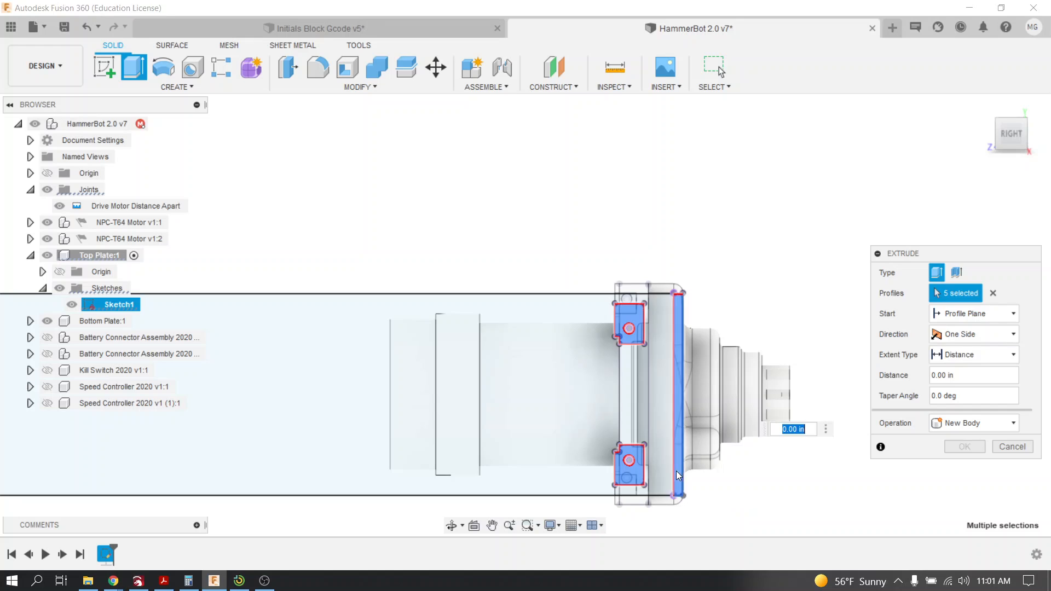
pyautogui.click(671, 472)
# Extrude the selected top plate profiles 0.5 in to one side as a new body
pyautogui.keyDown('shift'); pyautogui.moveTo(709, 238); pyautogui.dragTo(699, 320, button='middle'); pyautogui.keyUp('shift')
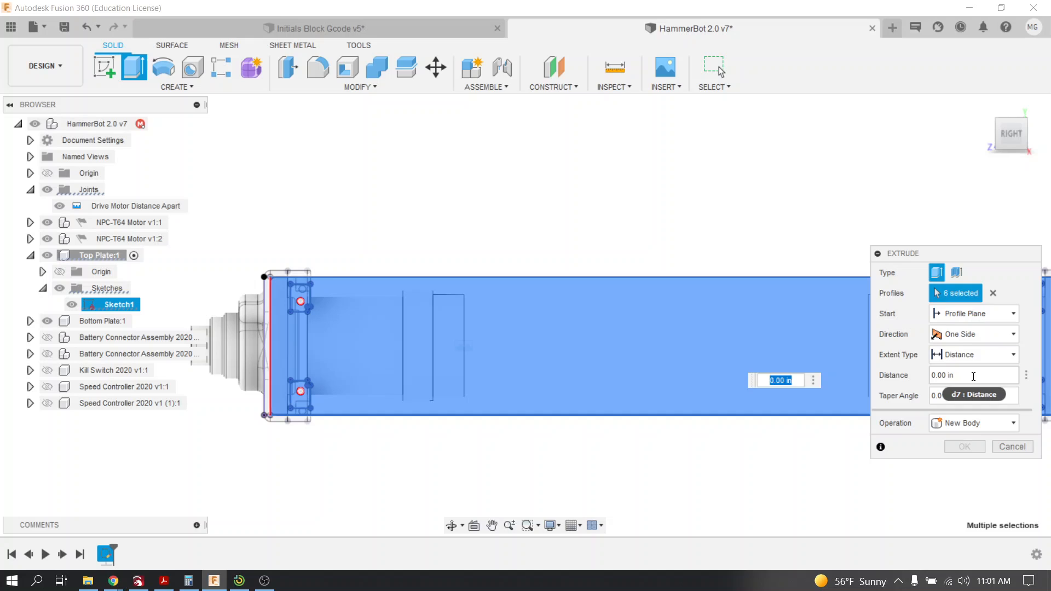
pyautogui.click(974, 377)
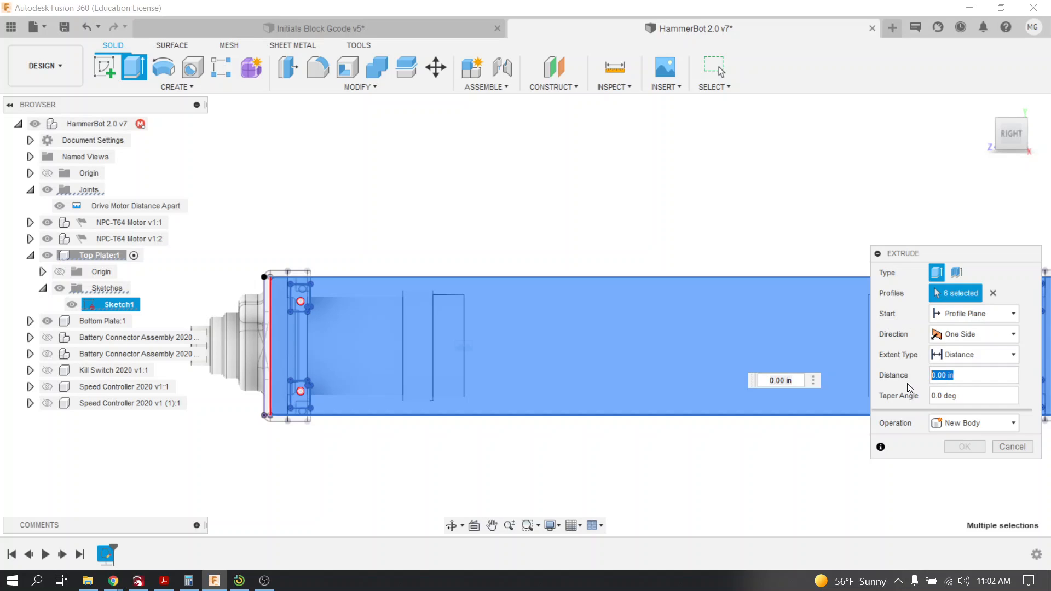
pyautogui.write('.5')
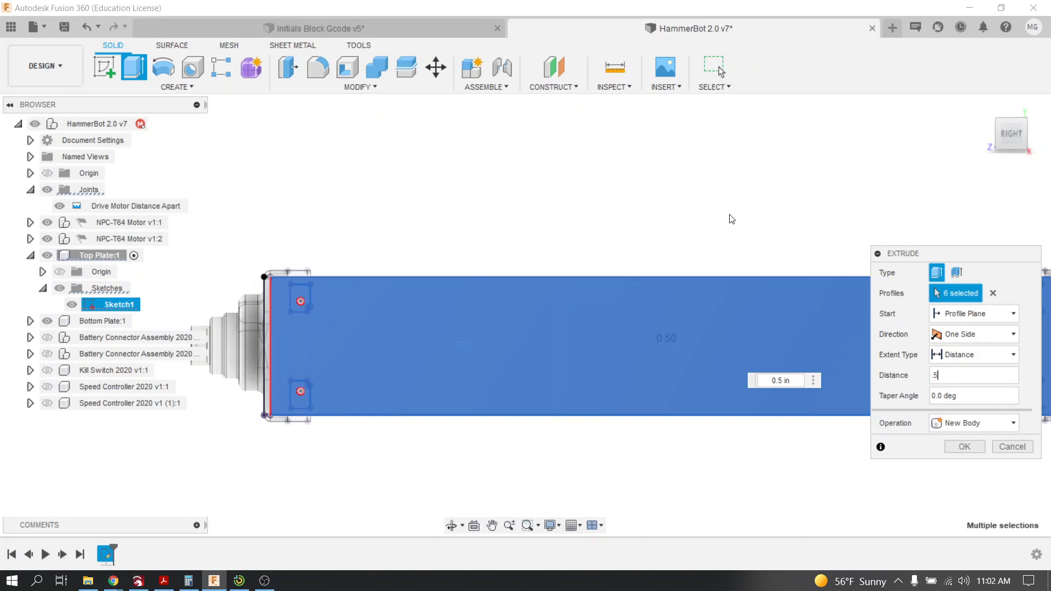
pyautogui.keyDown('shift'); pyautogui.moveTo(693, 219); pyautogui.dragTo(657, 349, button='middle'); pyautogui.keyUp('shift')
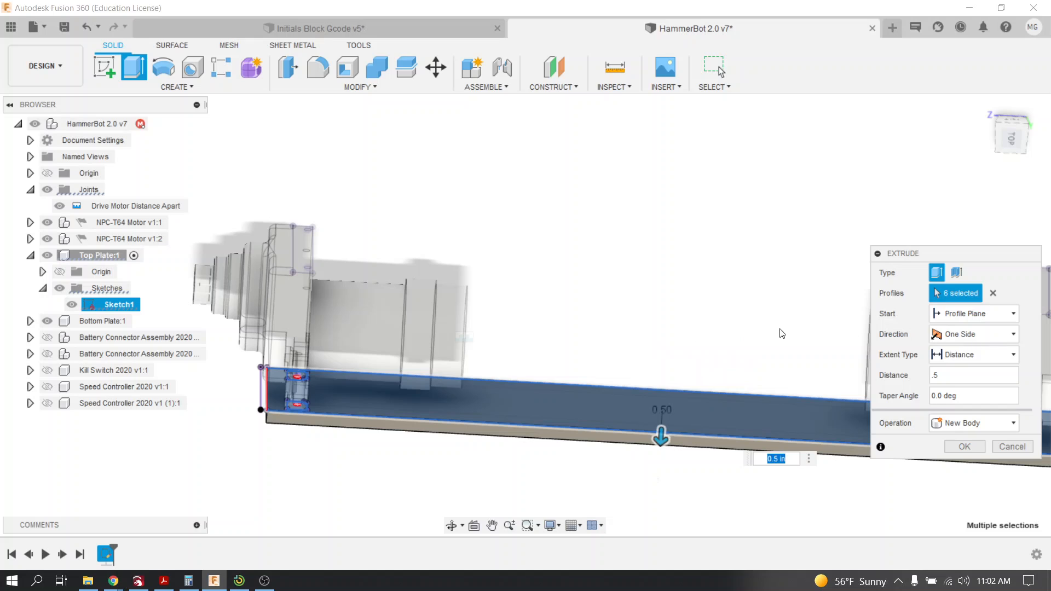
pyautogui.click(962, 447)
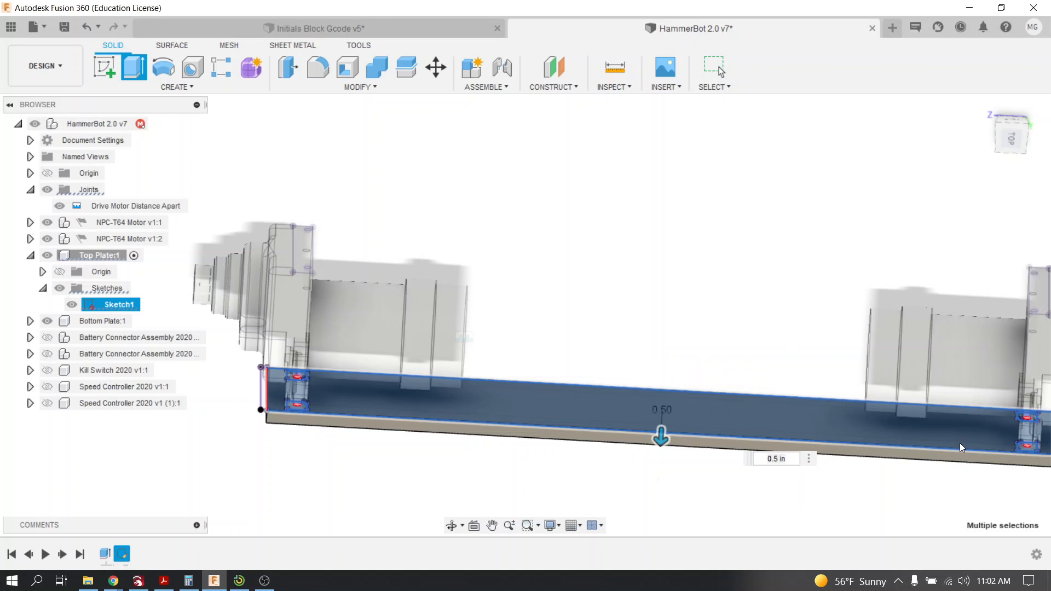
# Create a new sketch on the outer face of the extruded top plate
pyautogui.keyDown('shift'); pyautogui.moveTo(788, 342); pyautogui.dragTo(550, 241, button='middle'); pyautogui.keyUp('shift')
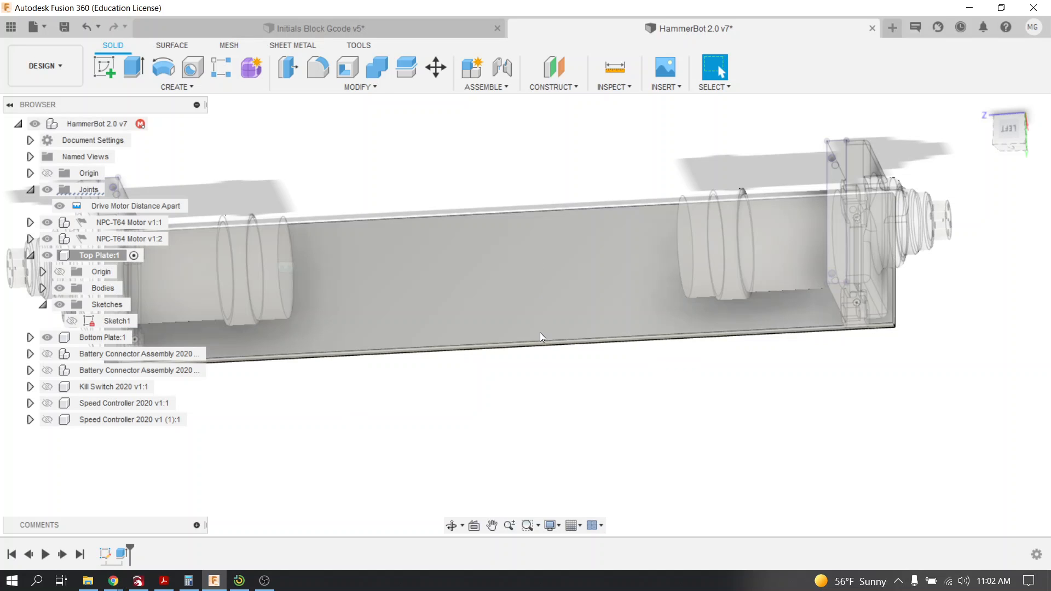
pyautogui.scroll(-5, 544, 324)
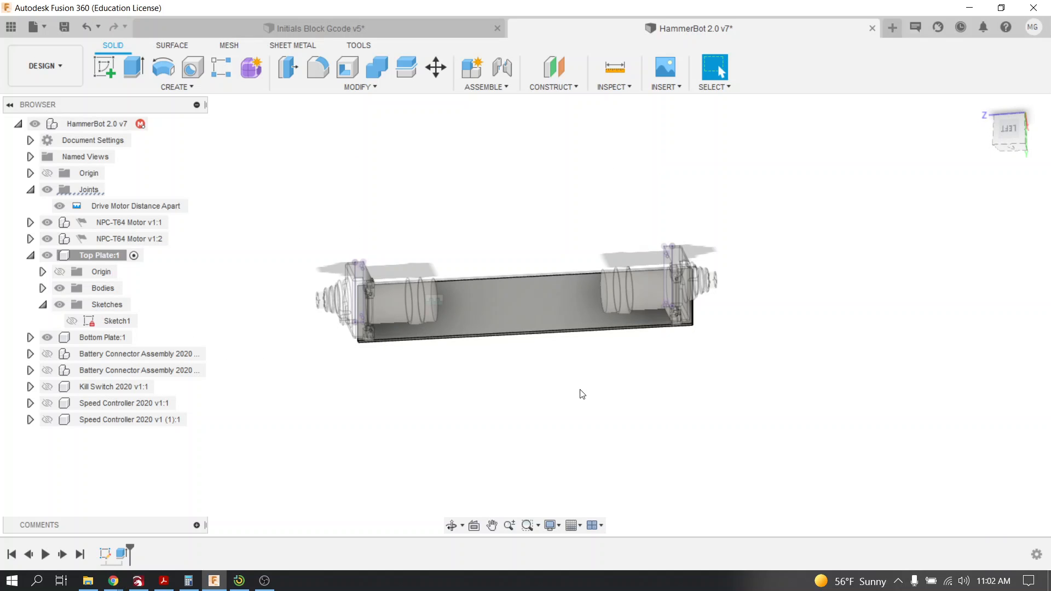
pyautogui.keyDown('shift'); pyautogui.moveTo(582, 394); pyautogui.dragTo(520, 183, button='middle'); pyautogui.keyUp('shift')
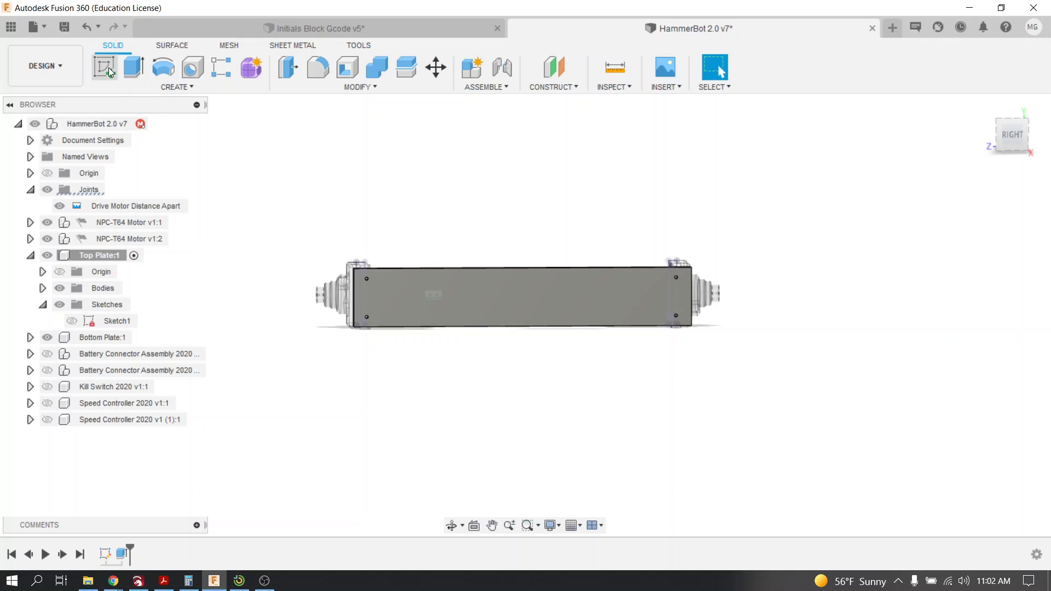
pyautogui.click(109, 68)
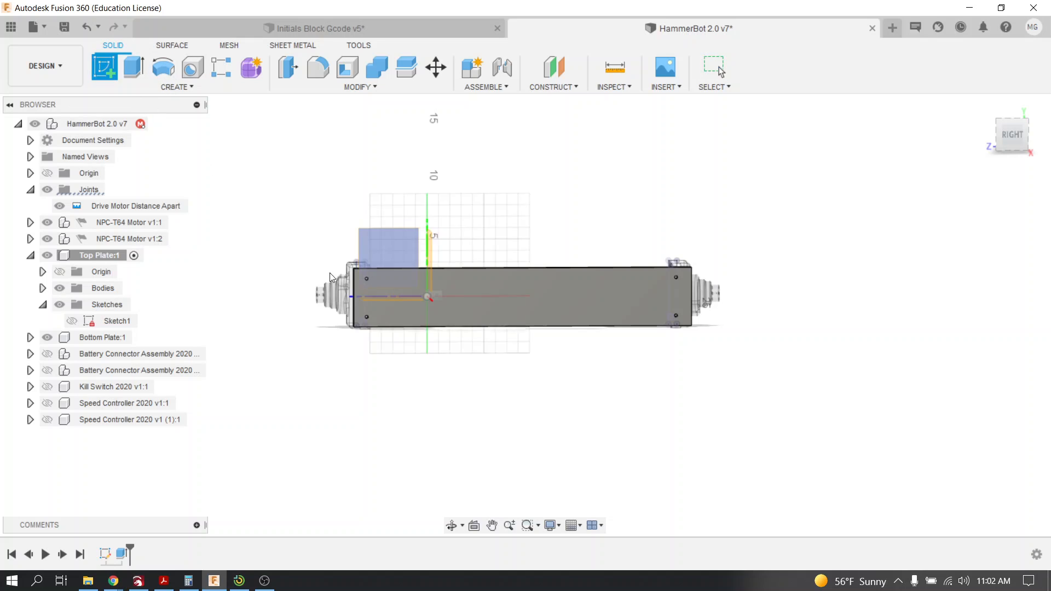
pyautogui.click(504, 291)
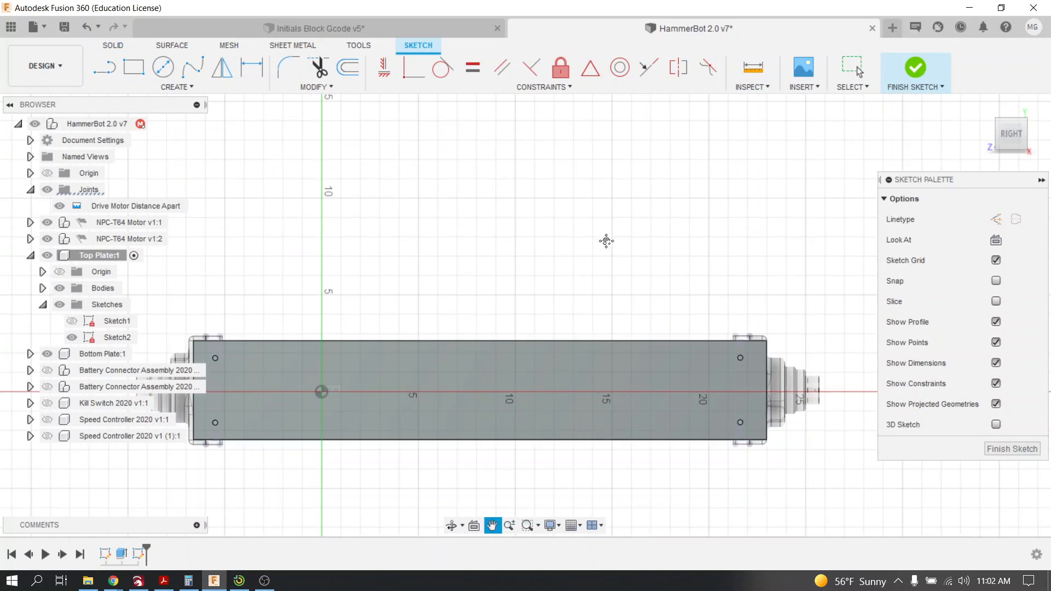
# Sketch a corner-to-corner rectangle about 29.6 in wide, starting at the plate's upper-left corner and extending above its upper edge
pyautogui.click(133, 68)
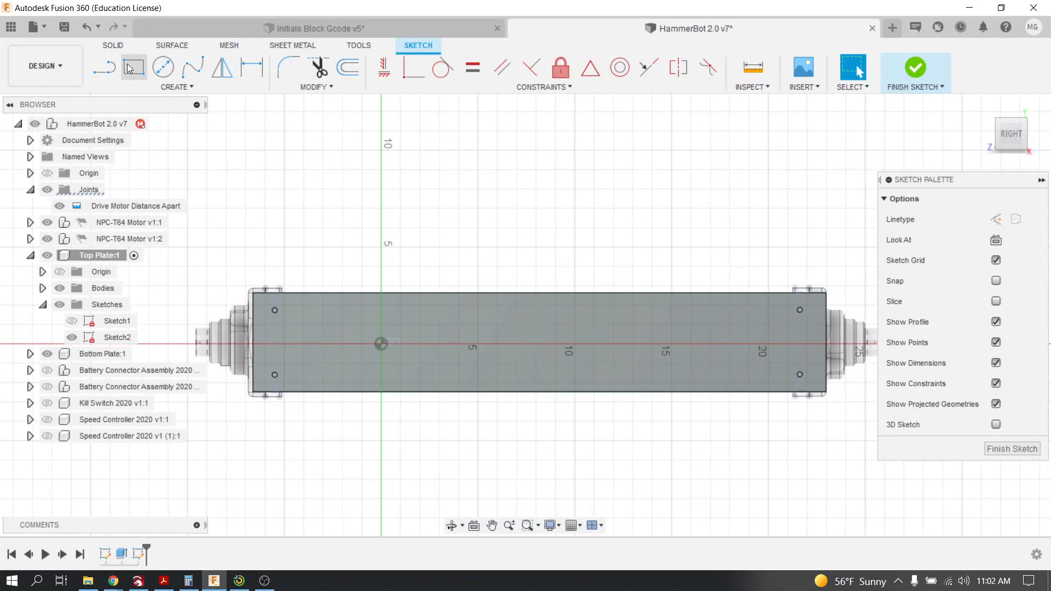
pyautogui.click(254, 294)
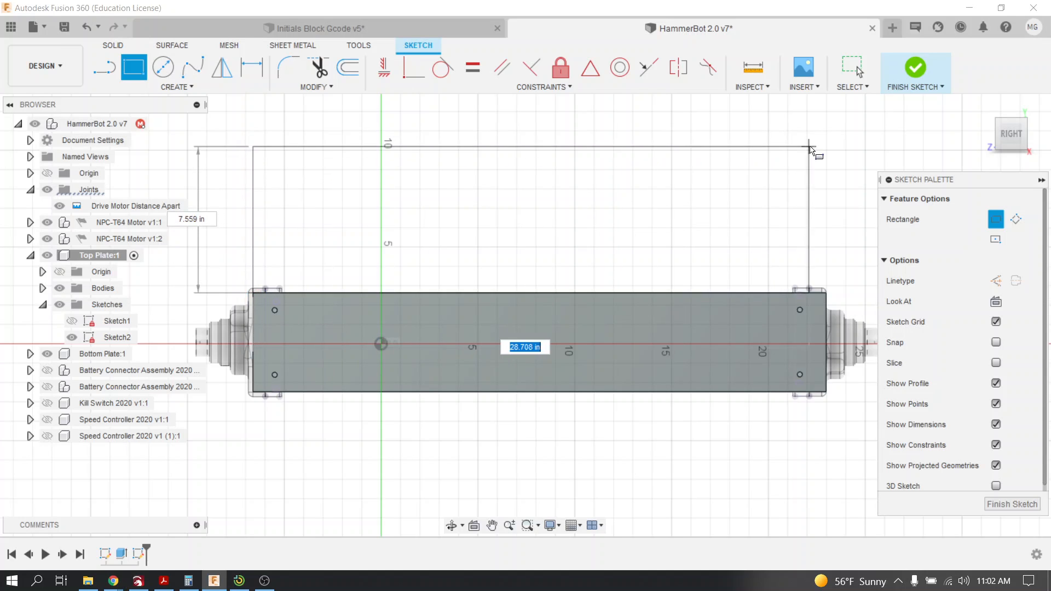
pyautogui.click(826, 123)
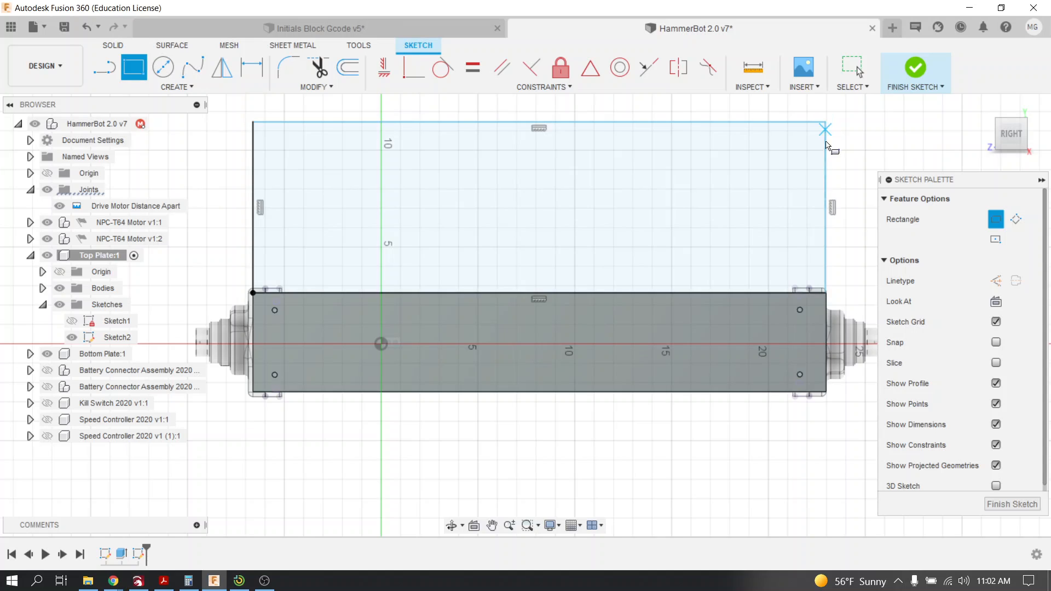
pyautogui.scroll(3, 856, 293)
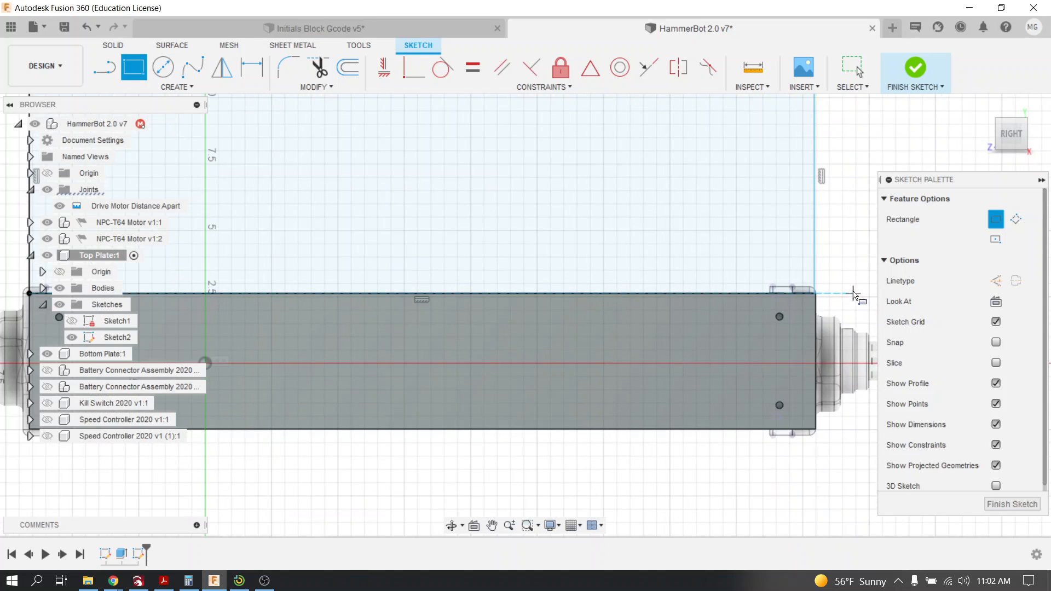
pyautogui.scroll(-2, 855, 294)
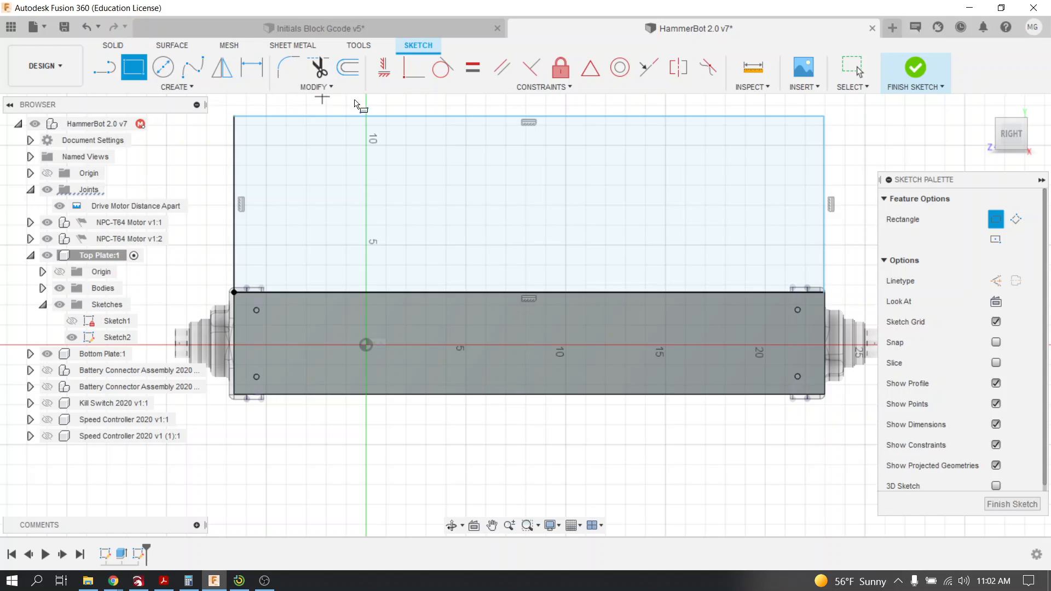
# Make the rectangle's right side collinear with the plate's right edge, then finish the sketch and test its upper line
pyautogui.click(583, 87)
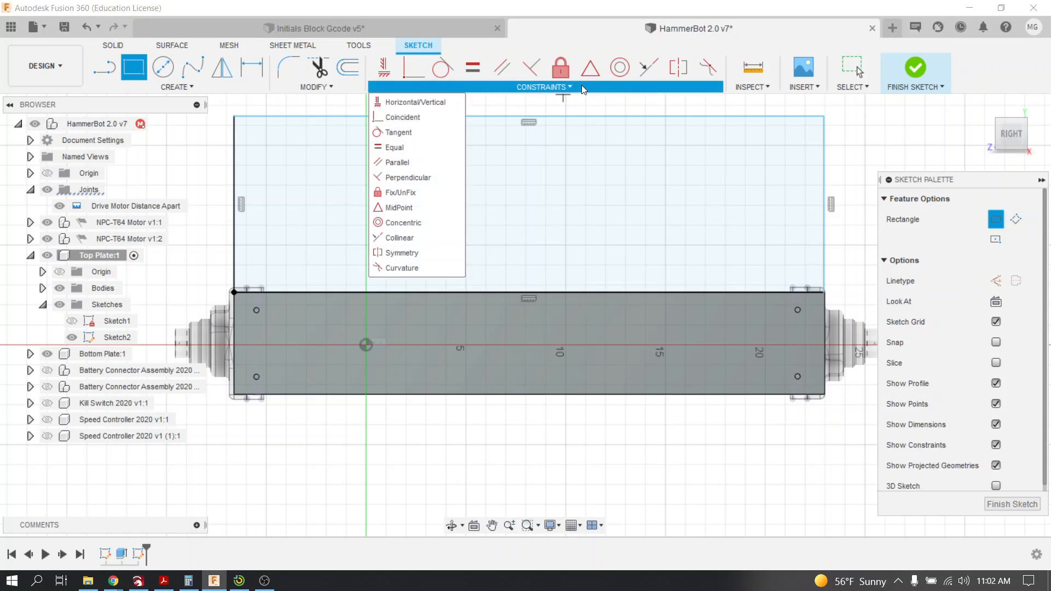
pyautogui.click(430, 238)
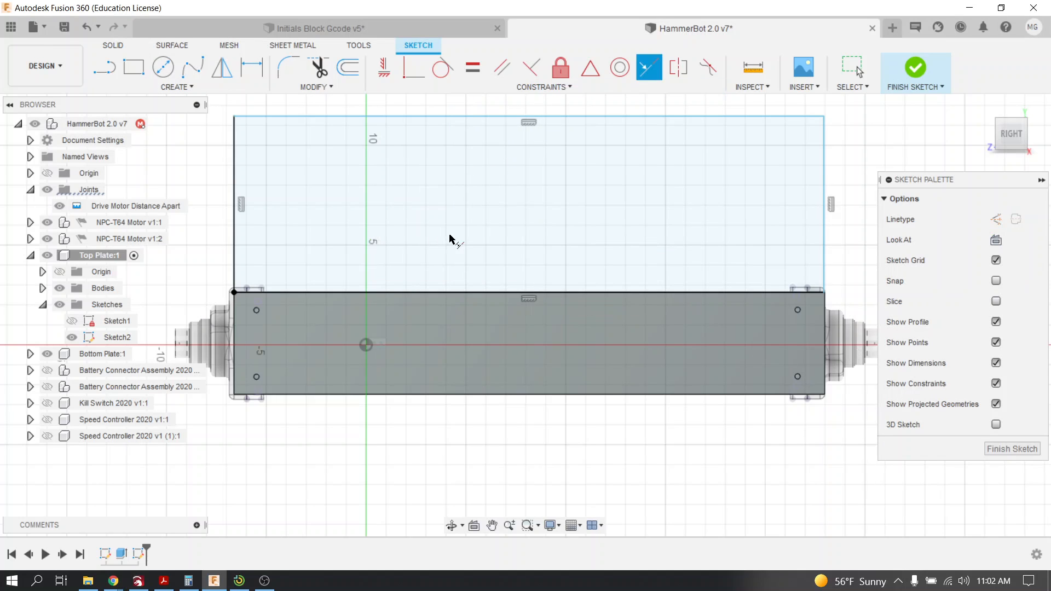
pyautogui.click(825, 323)
pyautogui.click(830, 284)
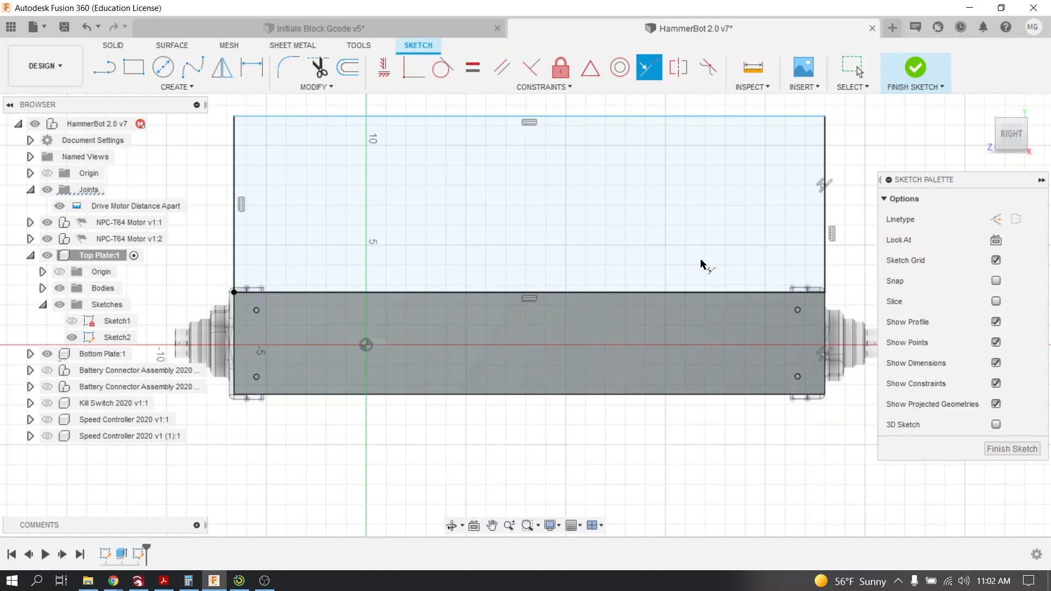
pyautogui.click(542, 87)
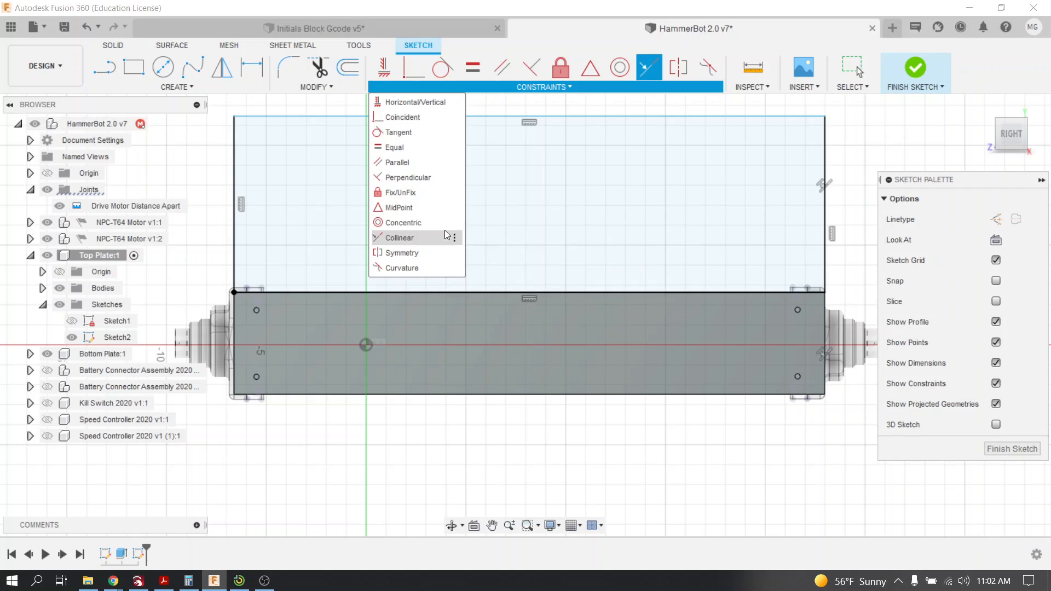
pyautogui.click(924, 68)
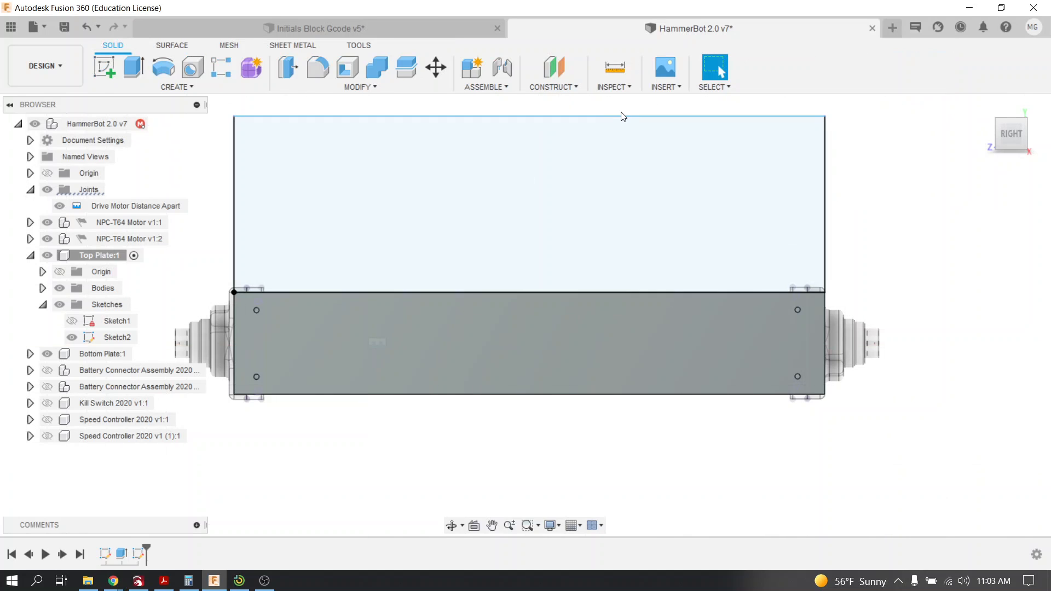
pyautogui.moveTo(622, 116)
pyautogui.mouseDown()
pyautogui.moveTo(603, 139)
pyautogui.moveTo(602, 218)
pyautogui.moveTo(596, 122)
pyautogui.mouseUp()
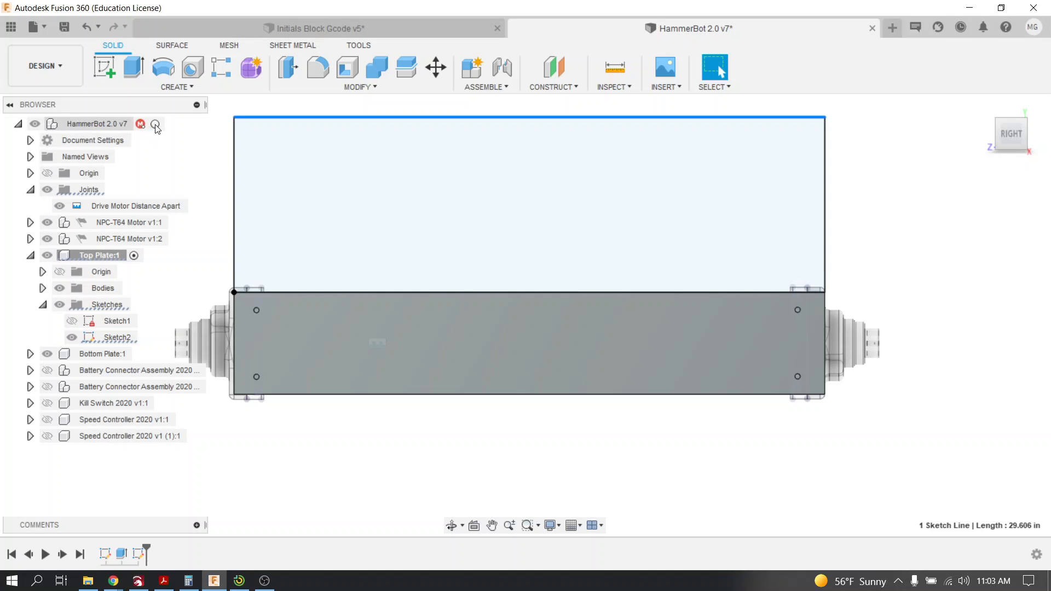
# Activate the top-level HammerBot 2.0 assembly and view the rectangle profile from the motor side
pyautogui.click(156, 125)
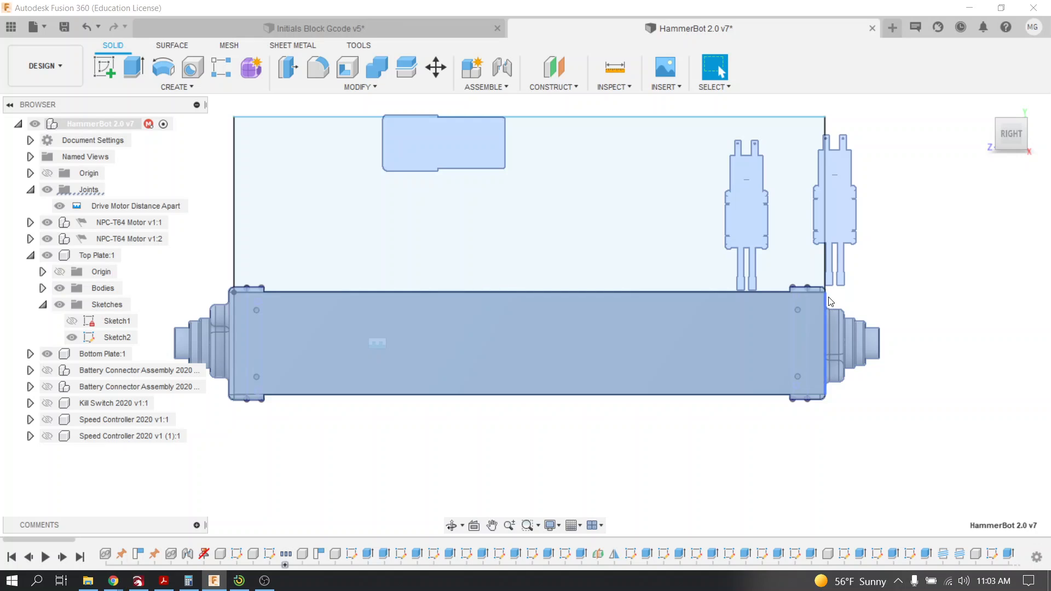
pyautogui.scroll(-5, 737, 288)
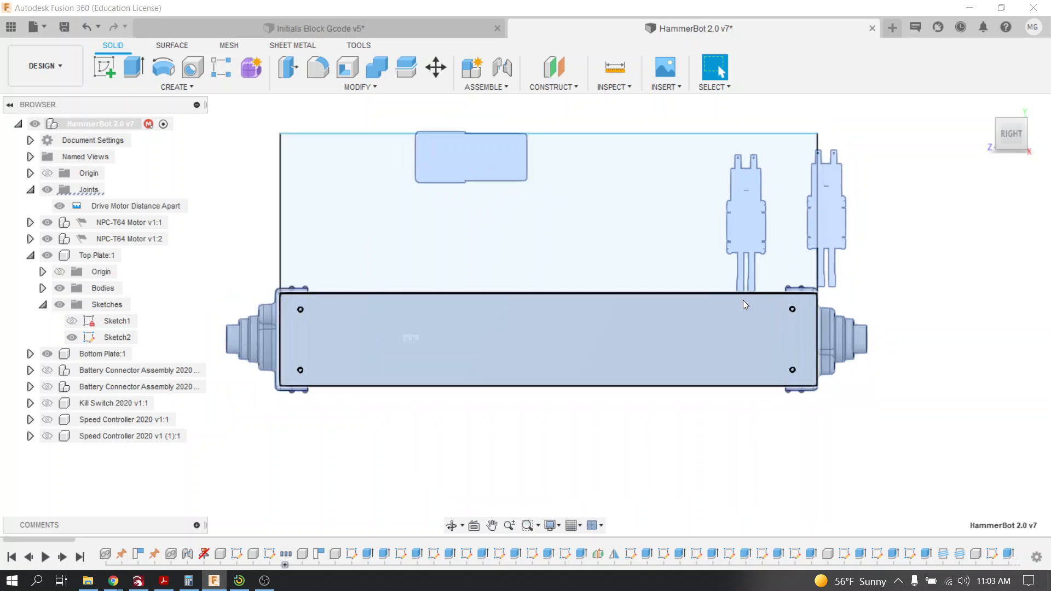
pyautogui.keyDown('shift'); pyautogui.moveTo(731, 284); pyautogui.dragTo(672, 434, button='middle'); pyautogui.keyUp('shift')
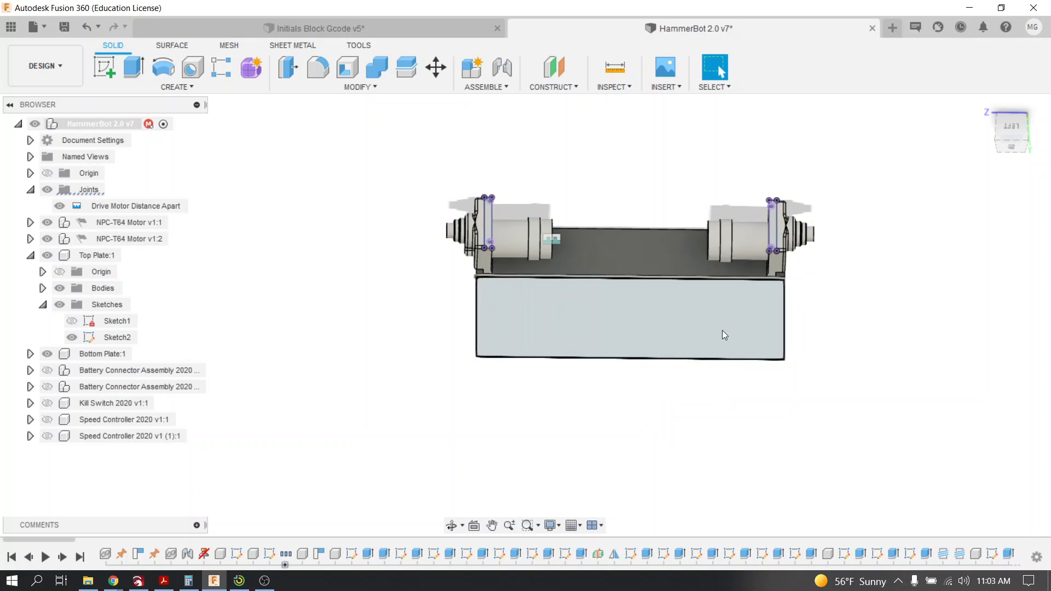
pyautogui.moveTo(723, 334); pyautogui.dragTo(619, 348, button='middle')
pyautogui.moveTo(736, 344)
pyautogui.mouseDown(button='middle')
pyautogui.moveTo(761, 317)
pyautogui.moveTo(750, 329)
pyautogui.mouseUp(button='middle')
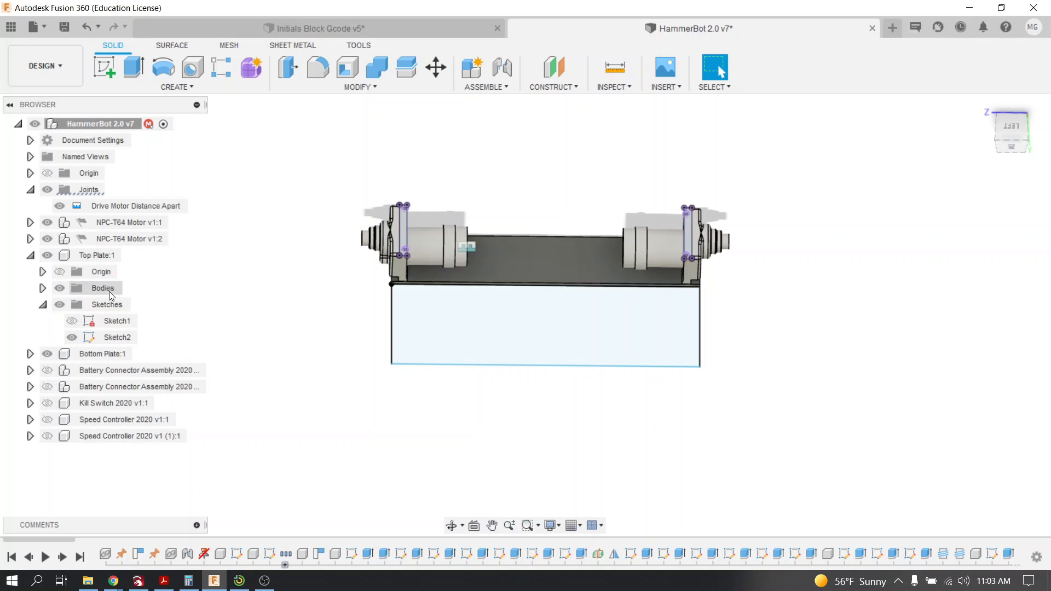
# Activate the Top Plate component and extrude the new rectangle by -0.5 in, joining it to the existing plate
pyautogui.click(116, 256)
pyautogui.click(128, 255)
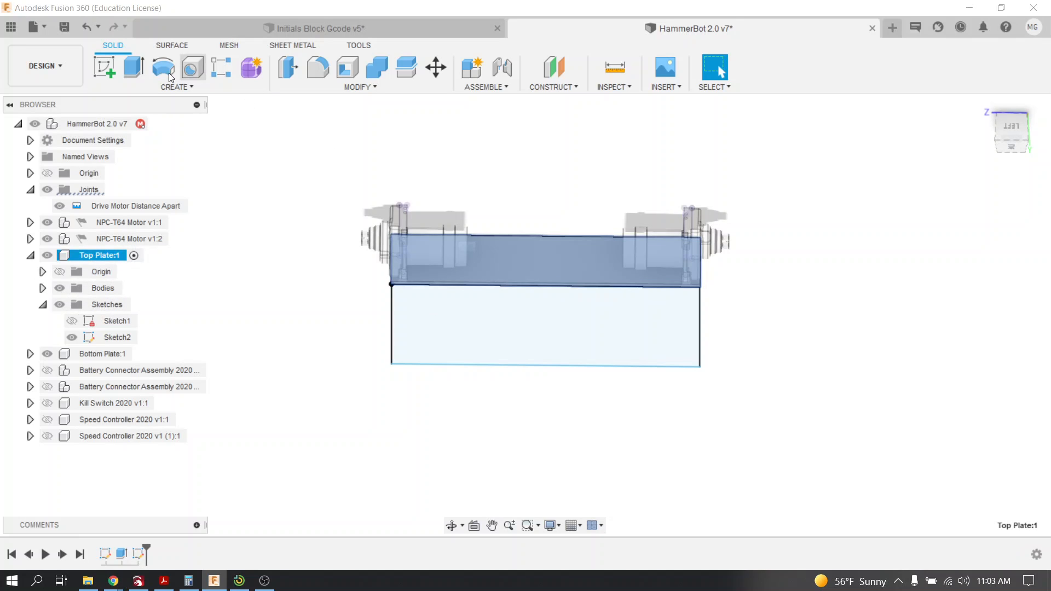
pyautogui.click(134, 67)
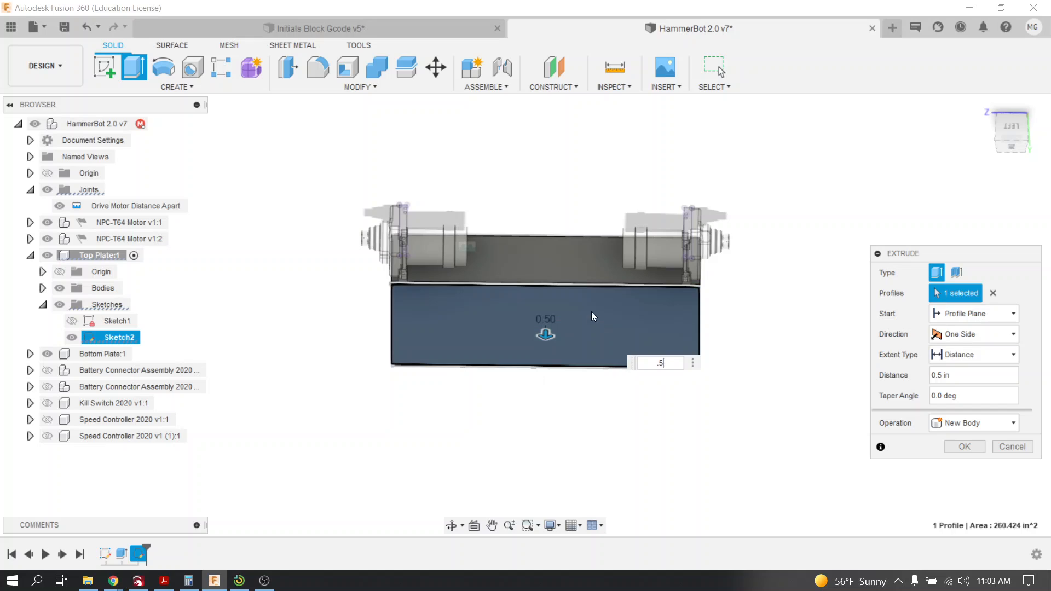
pyautogui.keyDown('shift'); pyautogui.moveTo(594, 316); pyautogui.dragTo(523, 274, button='middle'); pyautogui.keyUp('shift')
pyautogui.scroll(5, 487, 254)
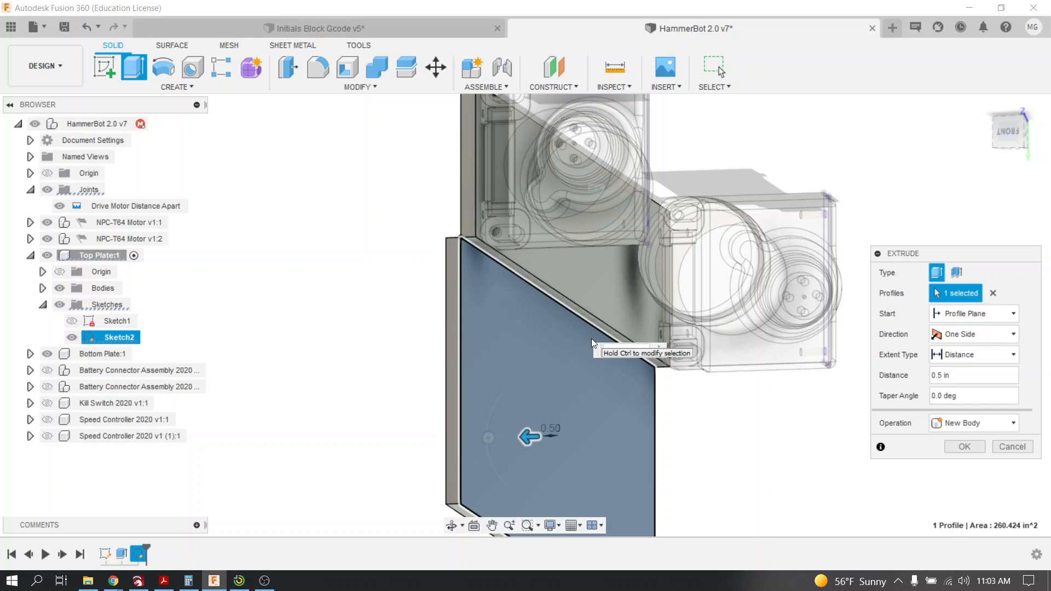
pyautogui.write('-.5')
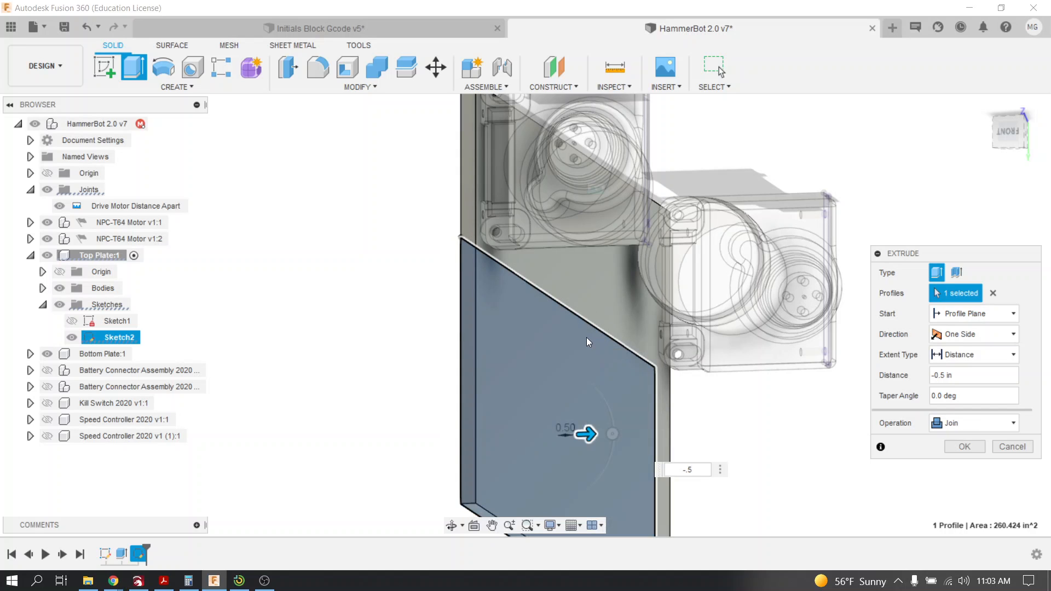
pyautogui.click(947, 449)
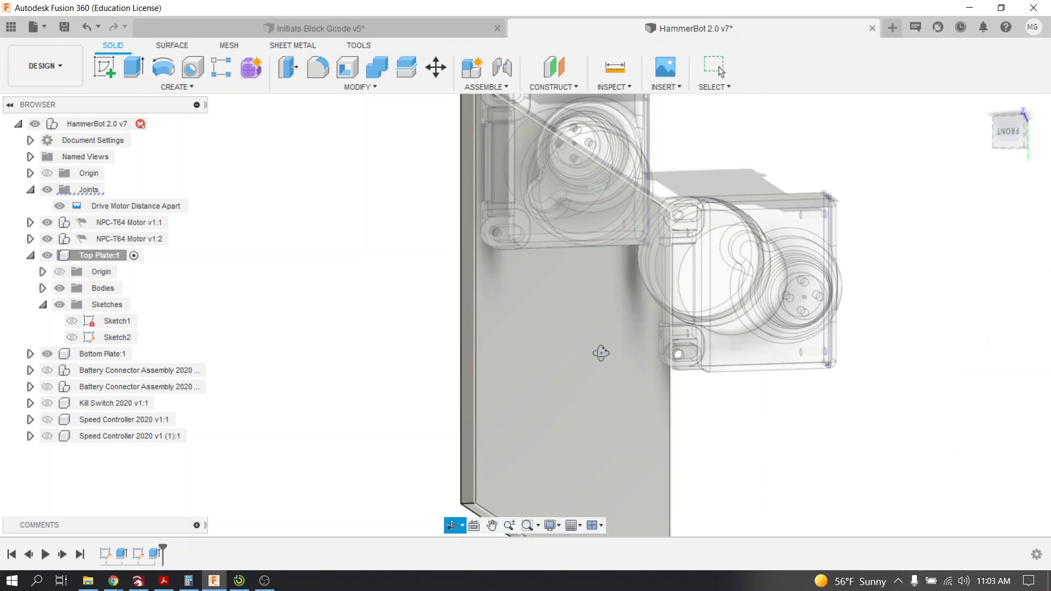
# Activate the top-level assembly, show both battery connector assemblies and try moving one of them
pyautogui.keyDown('shift'); pyautogui.moveTo(600, 347); pyautogui.dragTo(647, 358, button='middle'); pyautogui.keyUp('shift')
pyautogui.scroll(-3, 646, 353)
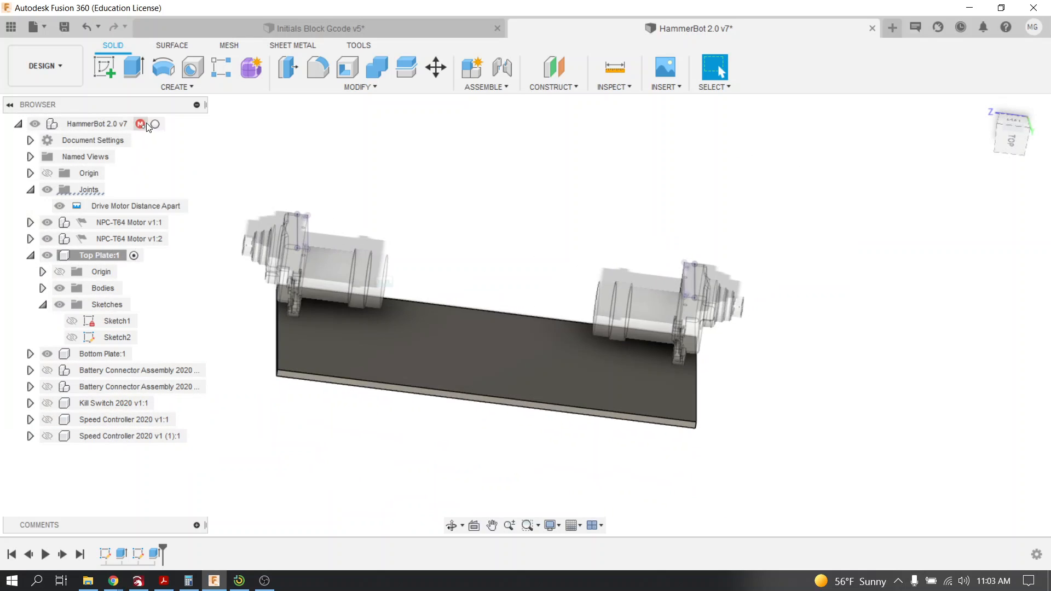
pyautogui.click(163, 123)
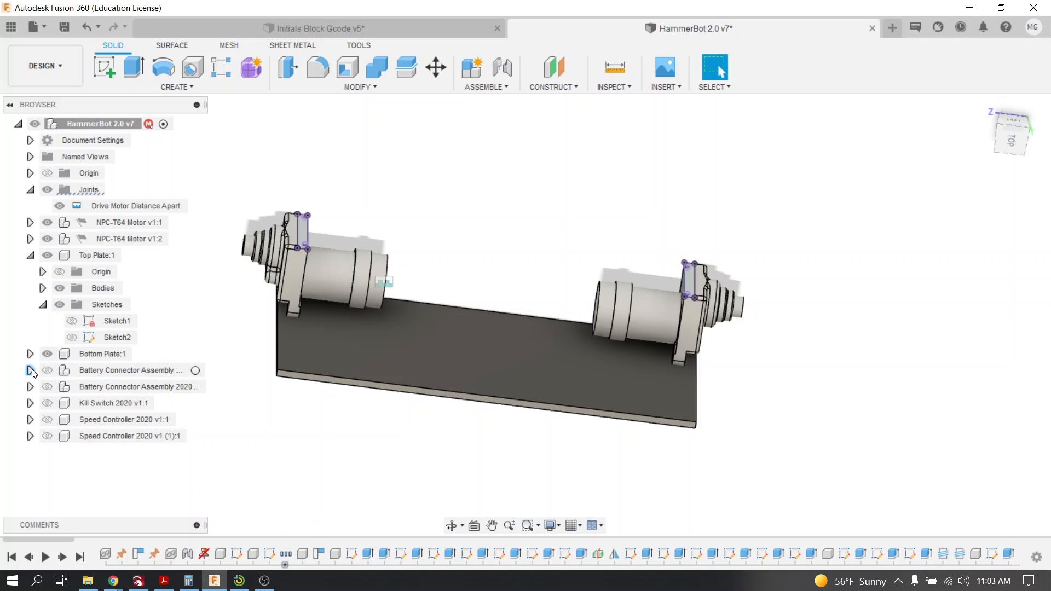
pyautogui.click(48, 370)
pyautogui.click(48, 370)
pyautogui.click(47, 387)
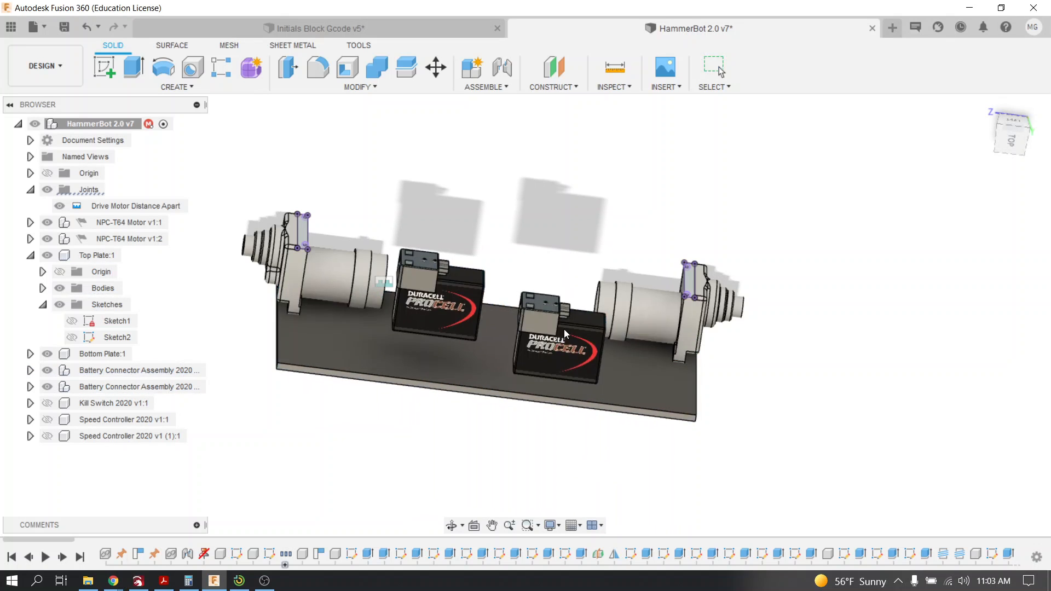
pyautogui.moveTo(555, 348); pyautogui.dragTo(558, 346)
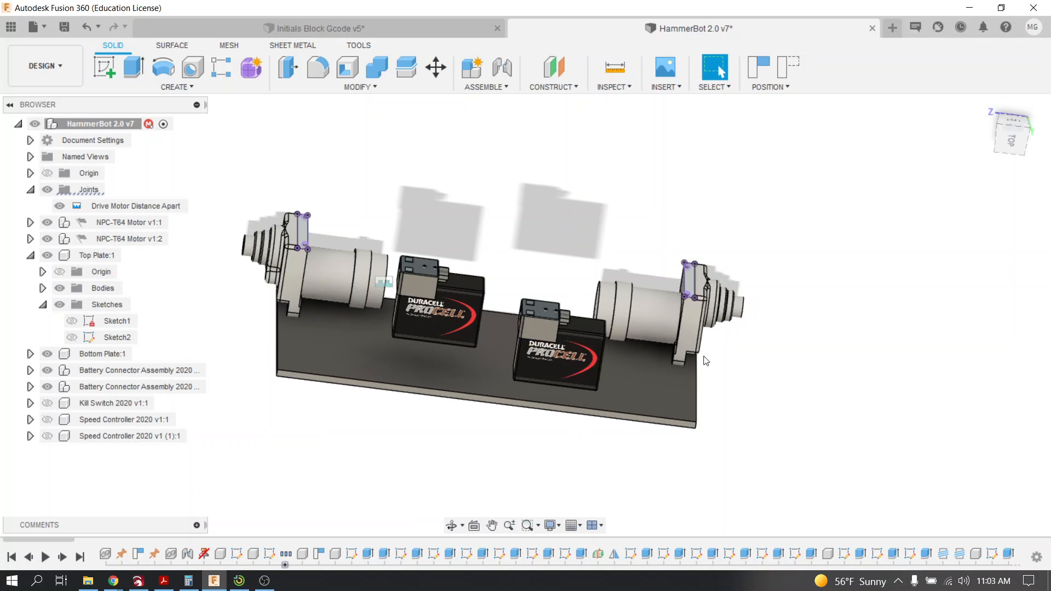
# Set the Z offset of the Drive Motor Distance Apart joint to 10 in
pyautogui.scroll(-2, 767, 410)
pyautogui.keyDown('shift'); pyautogui.moveTo(756, 410); pyautogui.dragTo(641, 445, button='middle'); pyautogui.keyUp('shift')
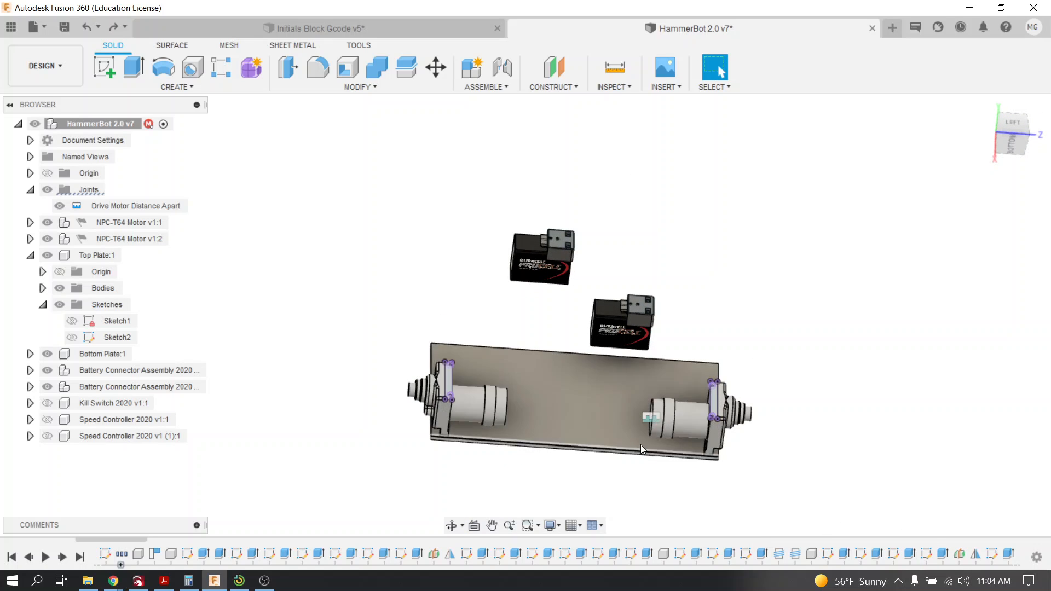
pyautogui.rightClick(103, 206)
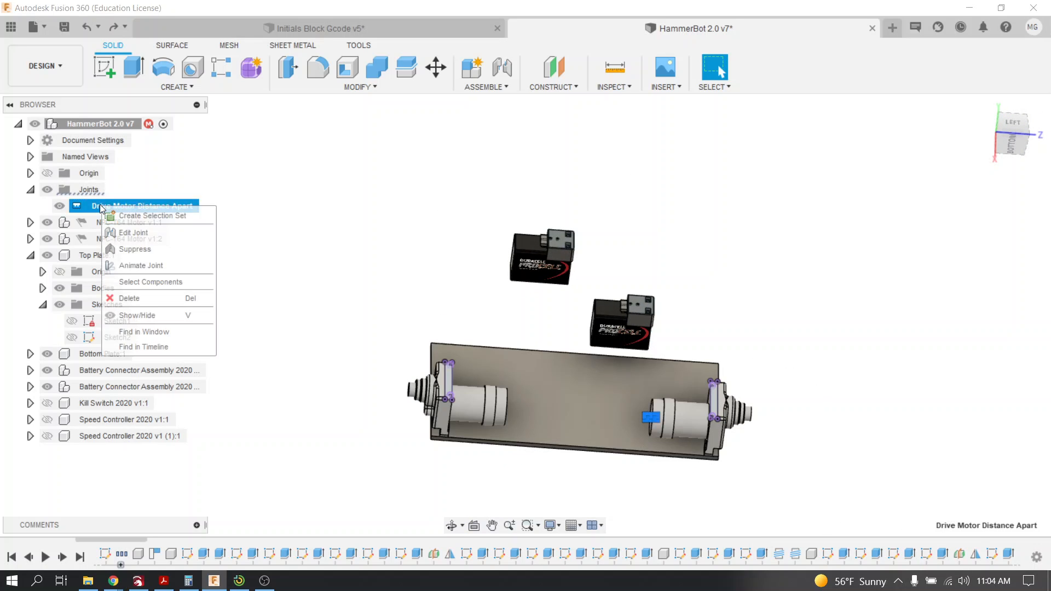
pyautogui.click(125, 233)
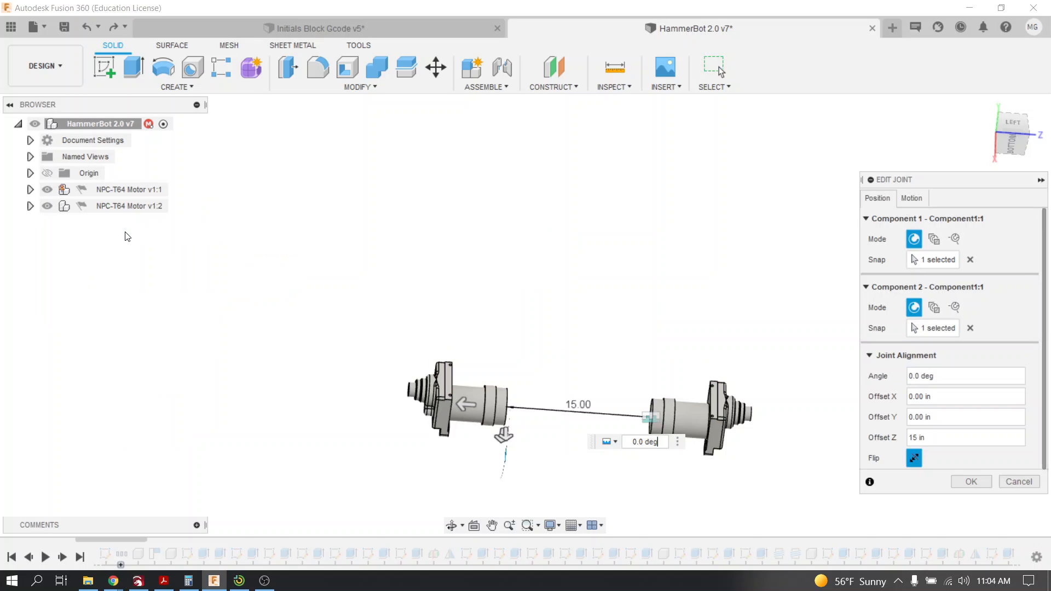
pyautogui.click(945, 437)
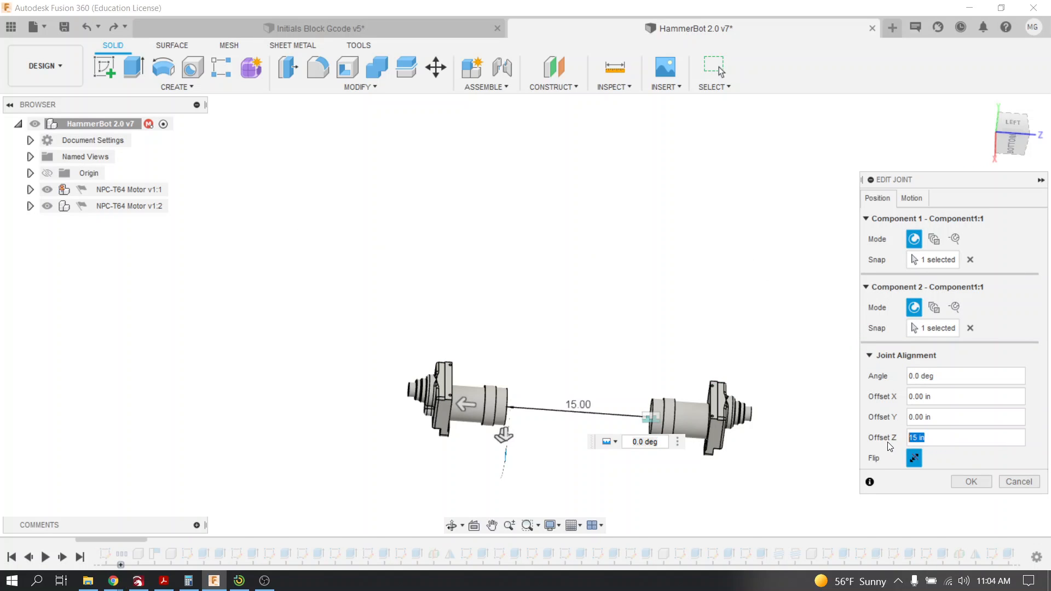
pyautogui.write('10')
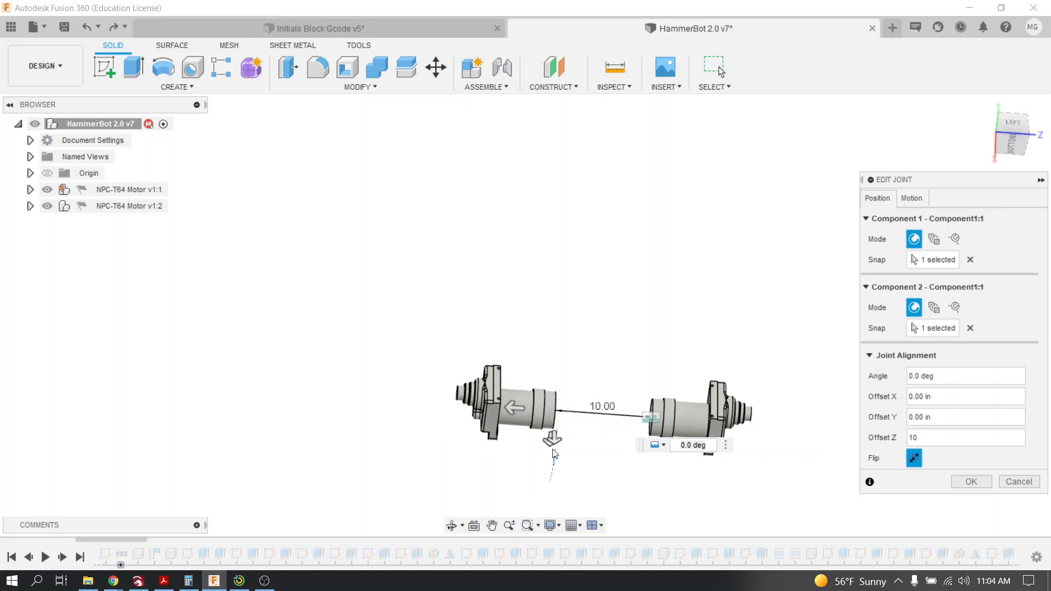
pyautogui.click(957, 483)
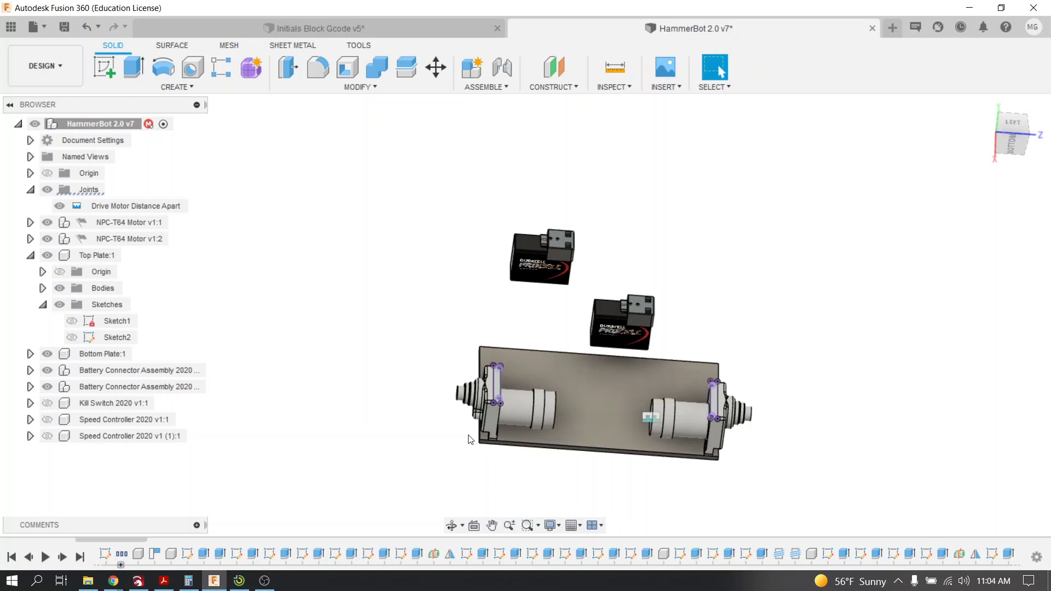
# Activate the Top Plate component and open Sketch2, the plate extension rectangle, for editing
pyautogui.scroll(3, 438, 426)
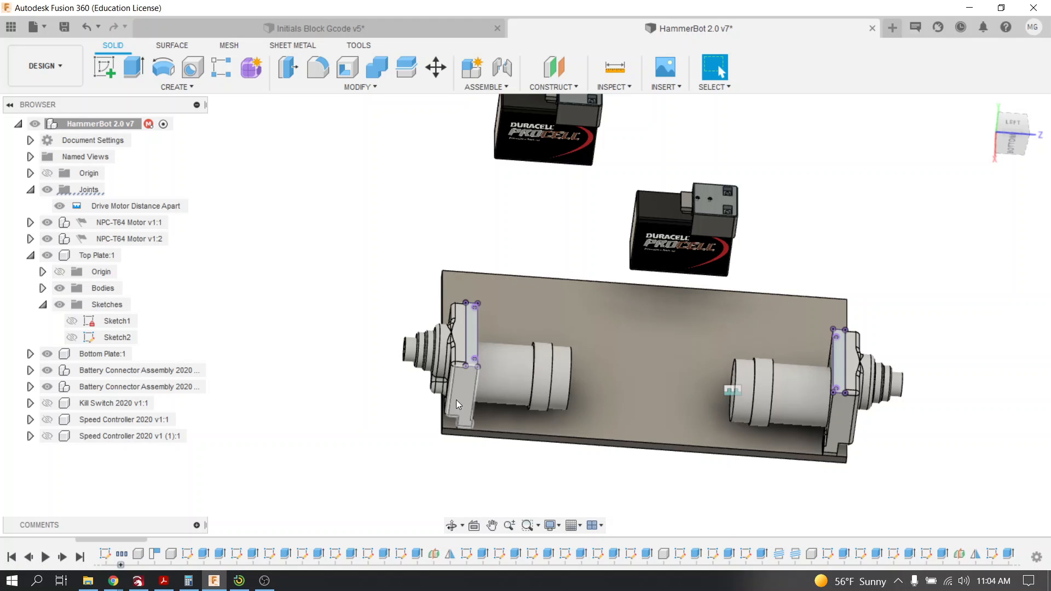
pyautogui.keyDown('shift'); pyautogui.moveTo(559, 391); pyautogui.dragTo(572, 322, button='middle'); pyautogui.keyUp('shift')
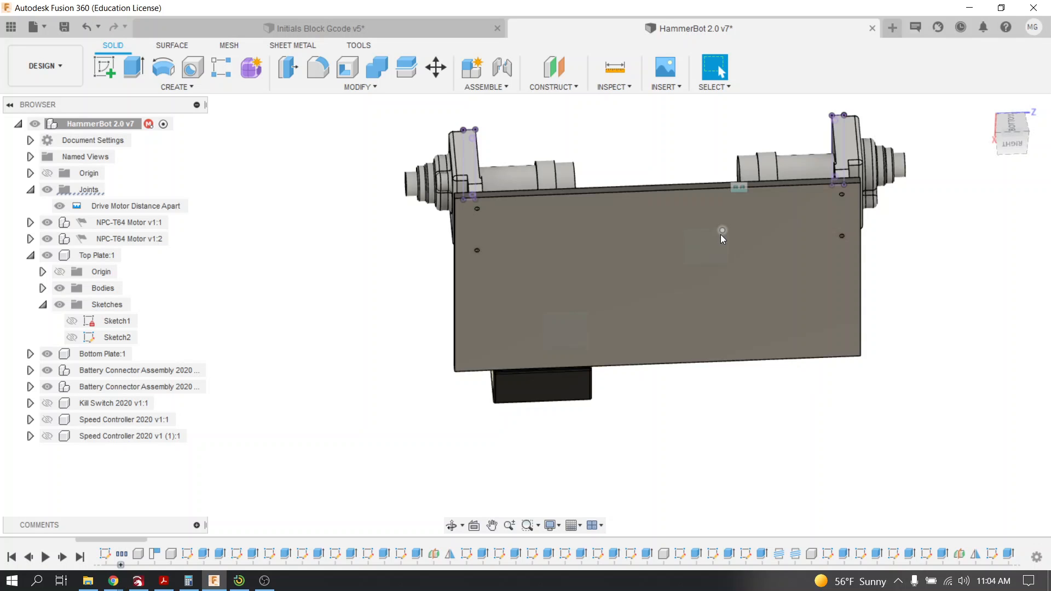
pyautogui.keyDown('shift'); pyautogui.moveTo(687, 264); pyautogui.dragTo(699, 395, button='middle'); pyautogui.keyUp('shift')
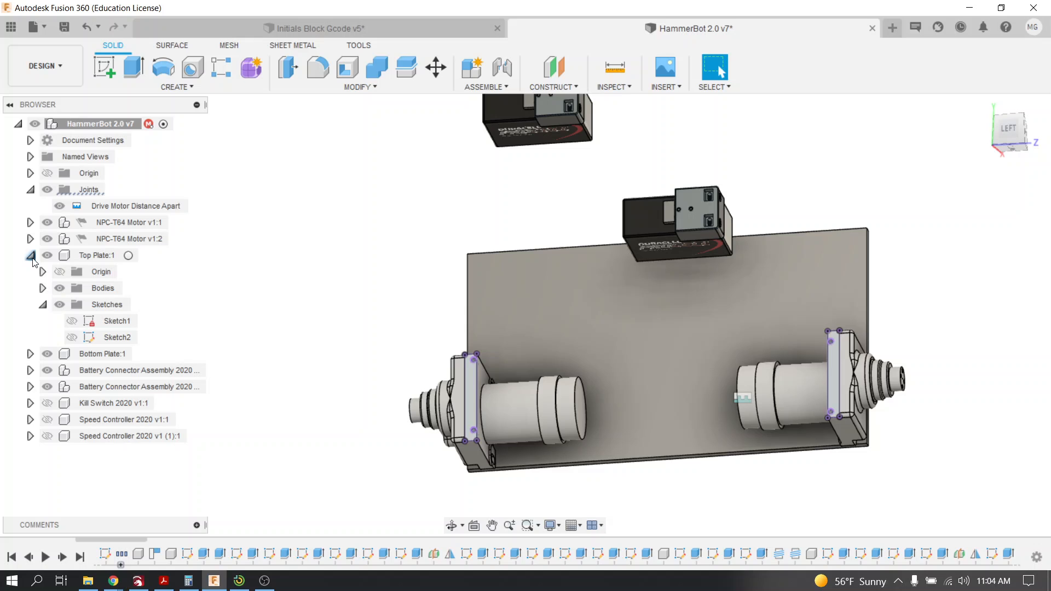
pyautogui.click(129, 256)
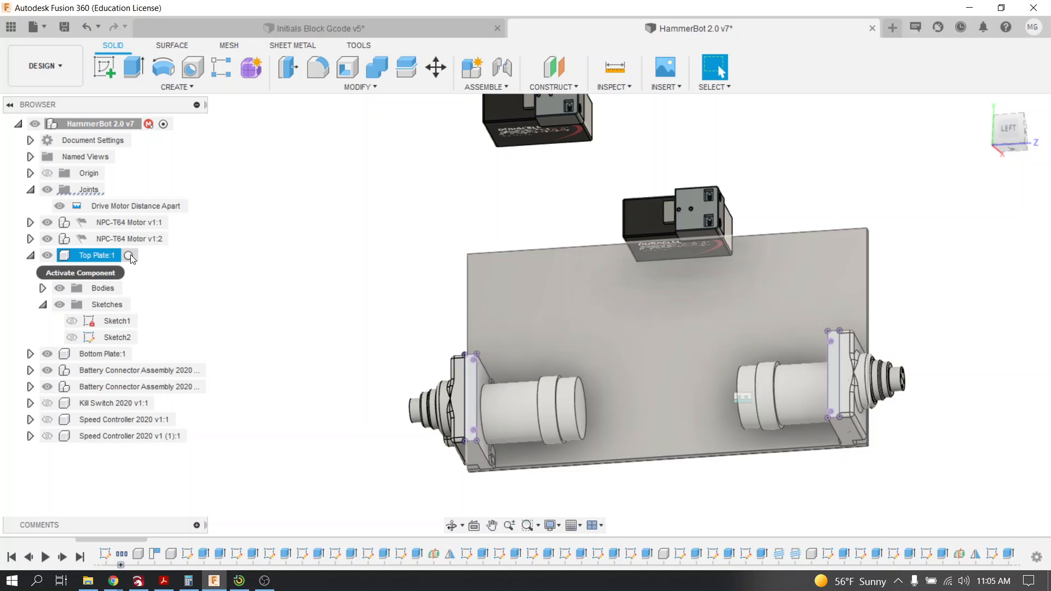
pyautogui.doubleClick(110, 337)
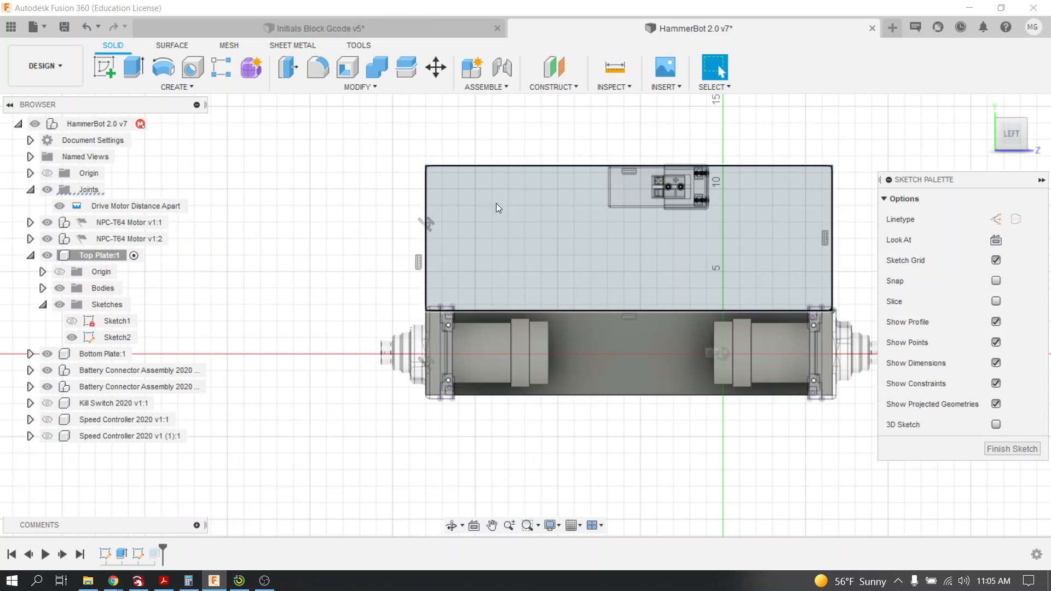
# Dimension the plate extension rectangle's height at 10 in, measured from the edge along the motors, and finish the sketch
pyautogui.moveTo(511, 166)
pyautogui.mouseDown()
pyautogui.moveTo(509, 222)
pyautogui.moveTo(505, 161)
pyautogui.moveTo(507, 202)
pyautogui.moveTo(506, 174)
pyautogui.mouseUp()
pyautogui.click(252, 67)
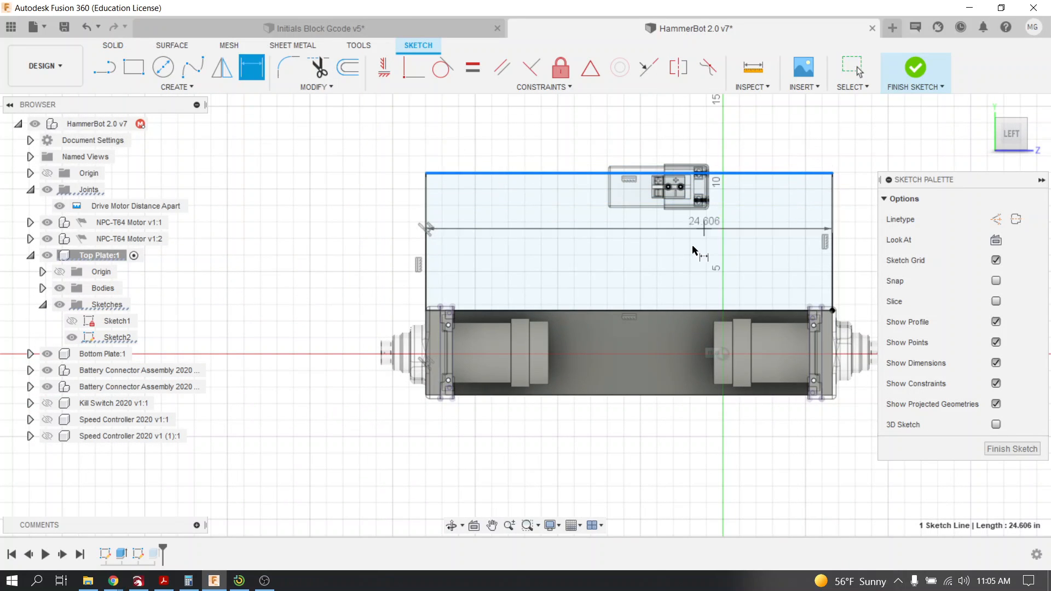
pyautogui.click(622, 309)
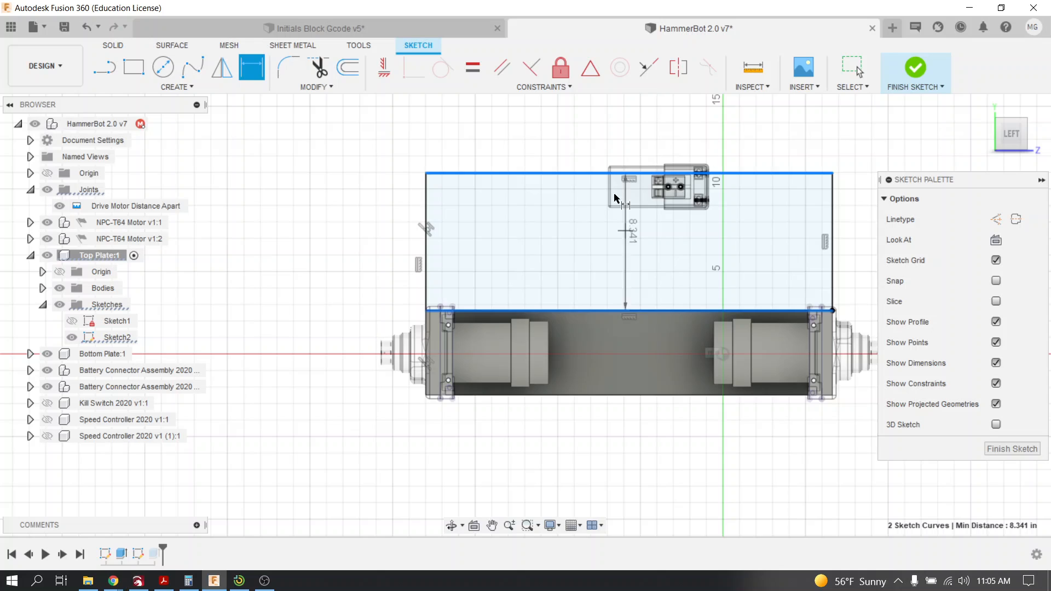
pyautogui.click(569, 210)
pyautogui.write('10')
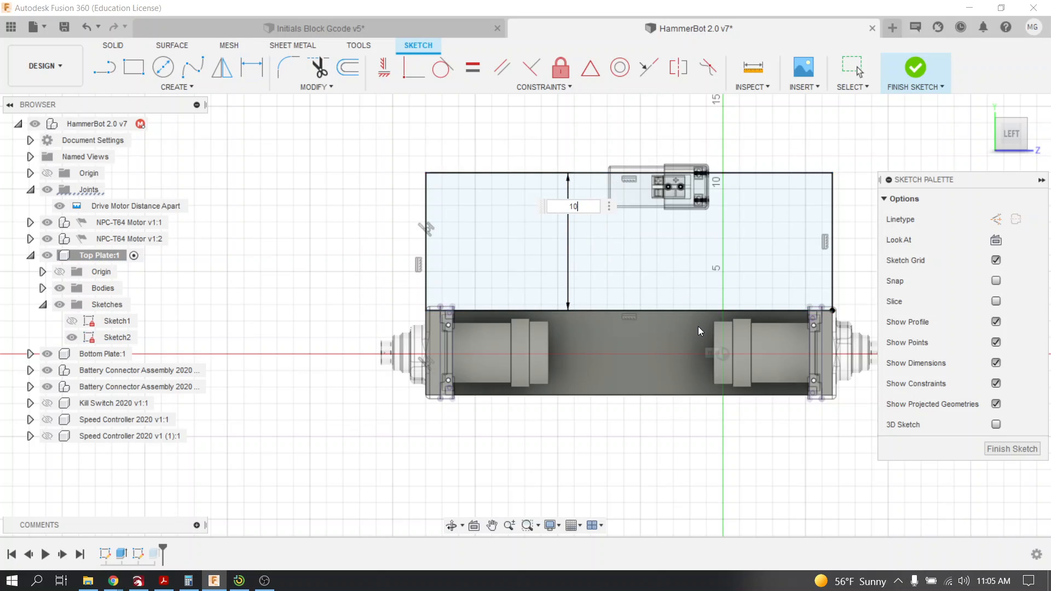
pyautogui.press('Return')
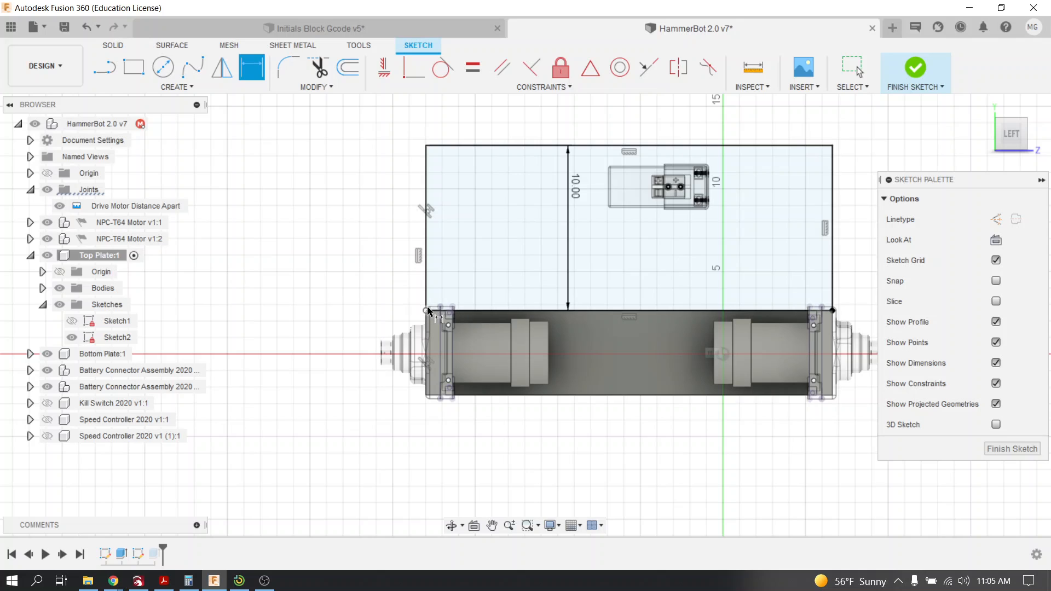
pyautogui.click(921, 71)
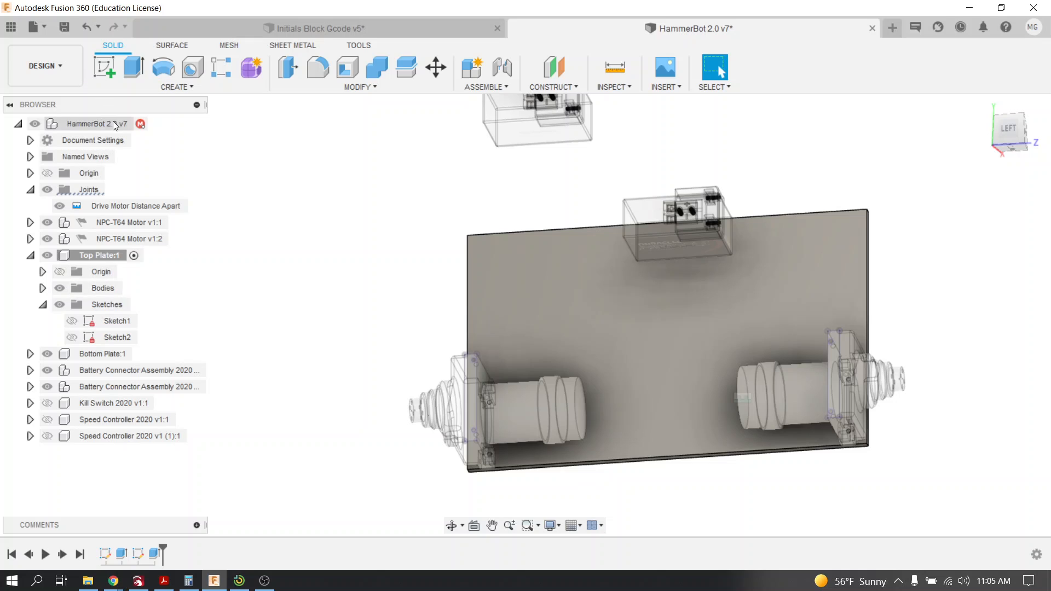
# Activate the top-level assembly and undo the drag that moved the top plate off the motors
pyautogui.moveTo(157, 124)
pyautogui.click(155, 124)
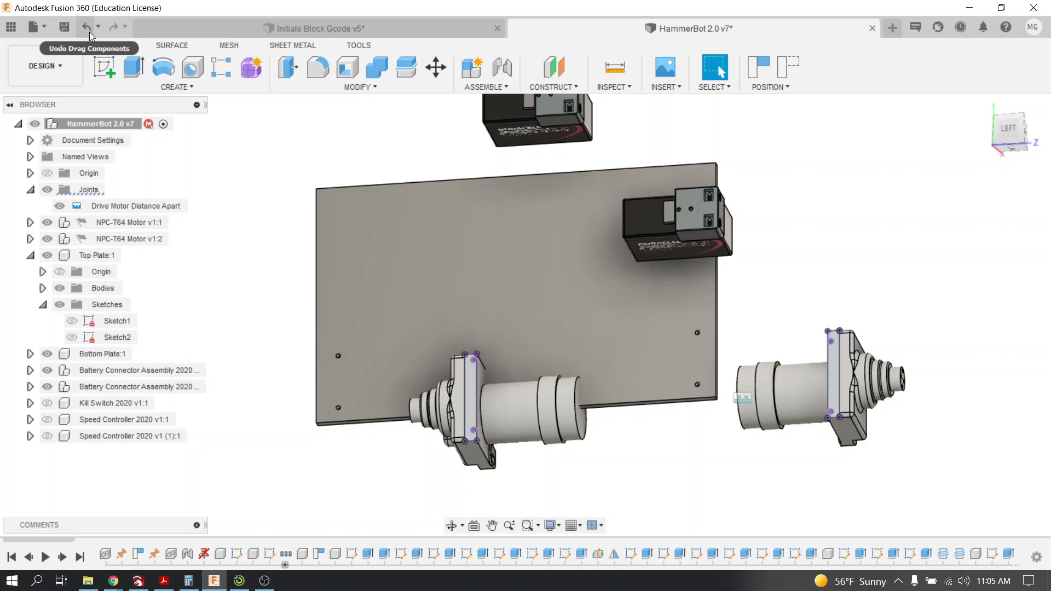
pyautogui.click(90, 31)
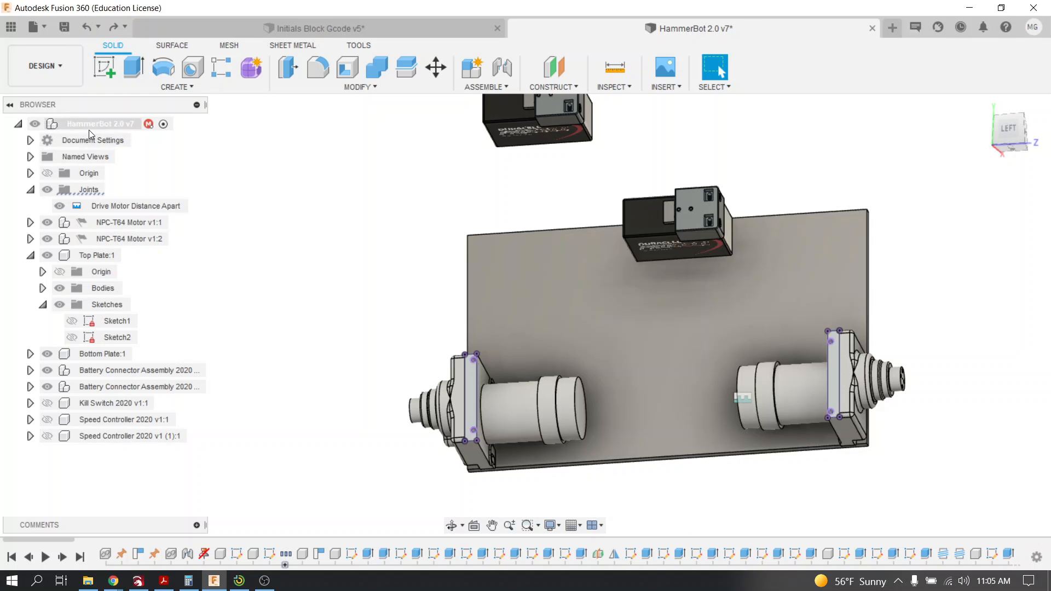
pyautogui.click(137, 124)
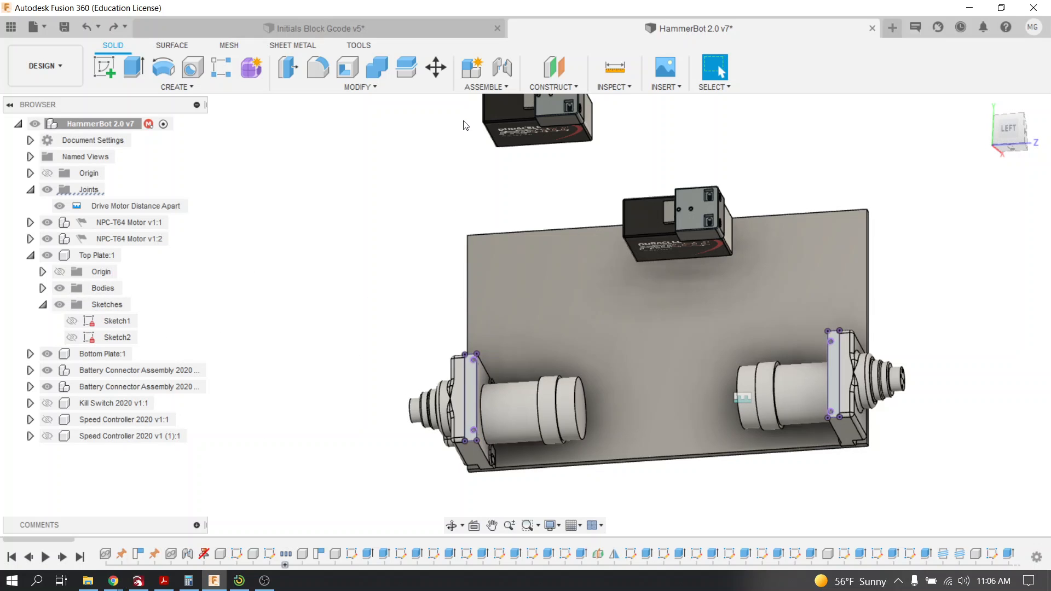
# Create a rigid as-built joint between the Top Plate and the NPC-T64 Motor v1:2
pyautogui.click(485, 87)
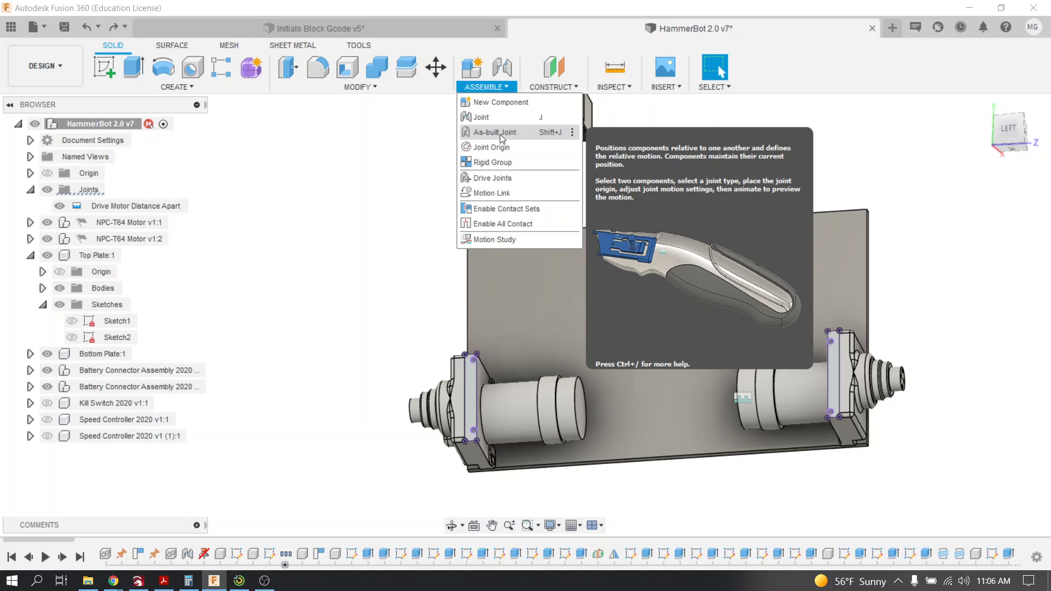
pyautogui.click(500, 134)
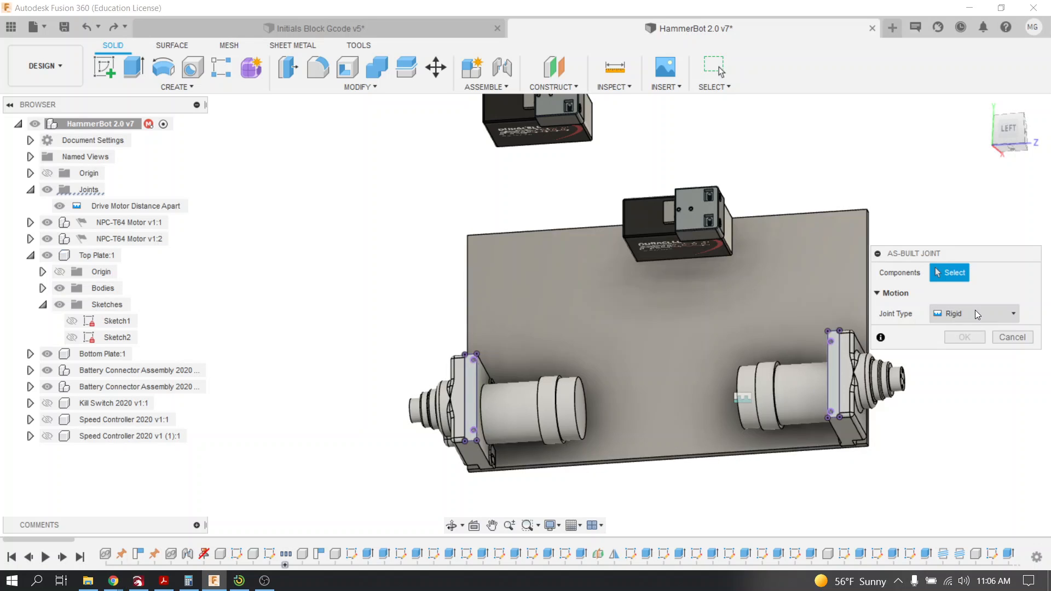
pyautogui.click(668, 302)
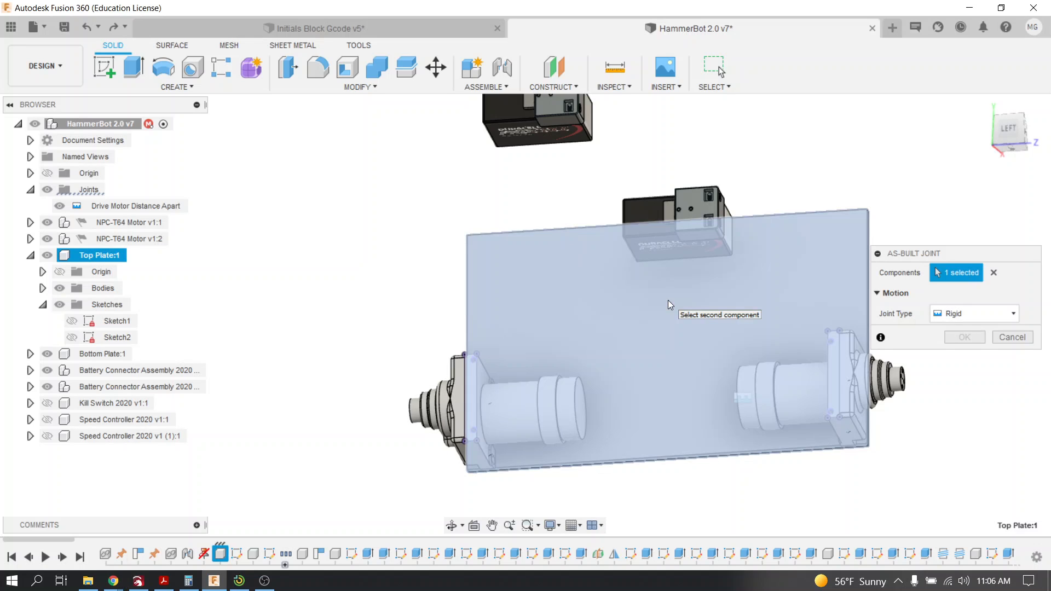
pyautogui.click(460, 376)
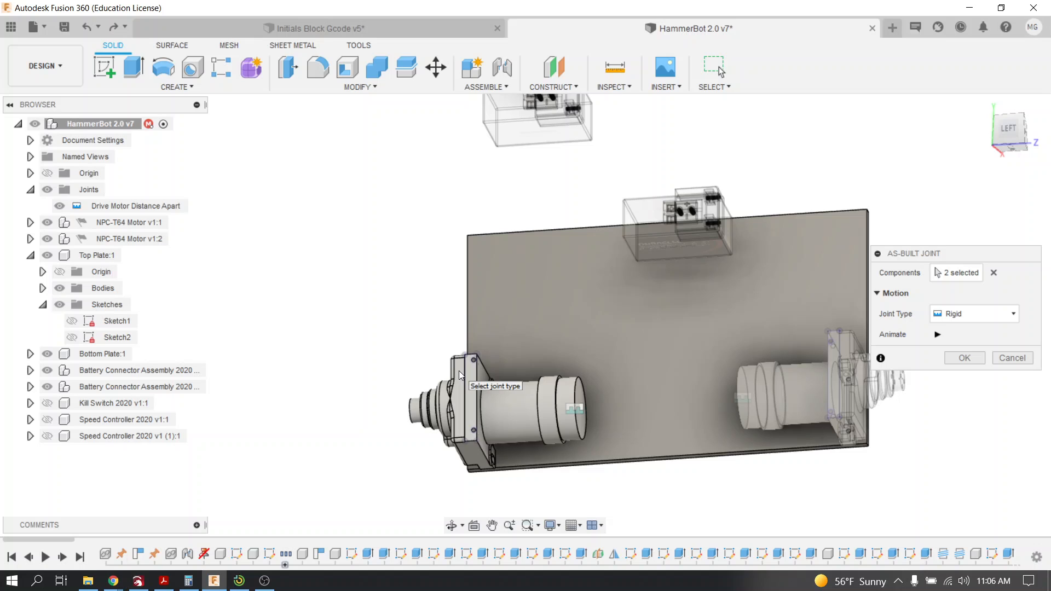
pyautogui.click(965, 359)
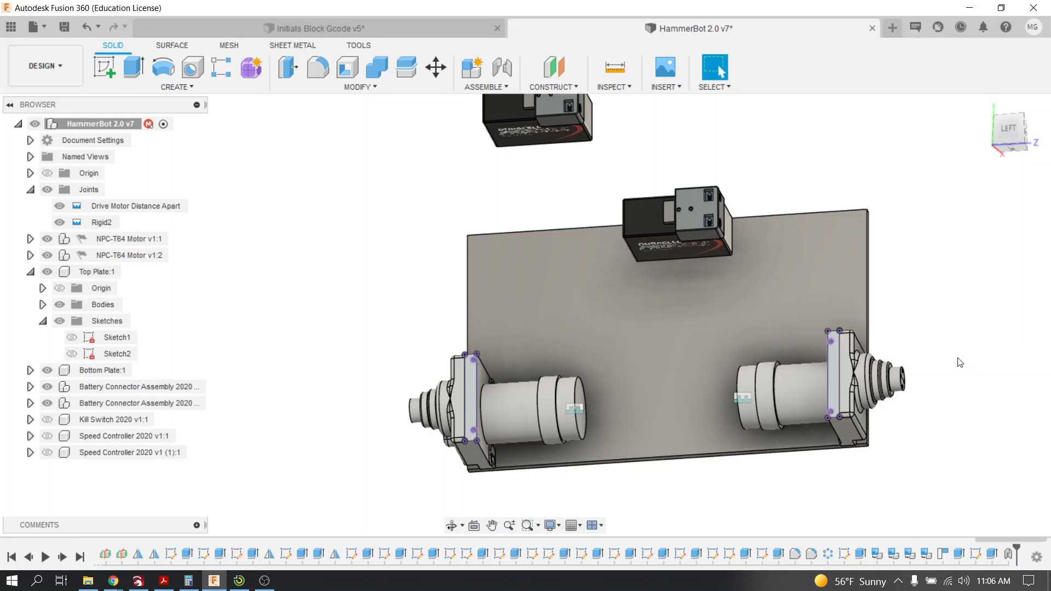
# Rename the new rigid joint as Top Plate Locked to Motor
pyautogui.rightClick(103, 225)
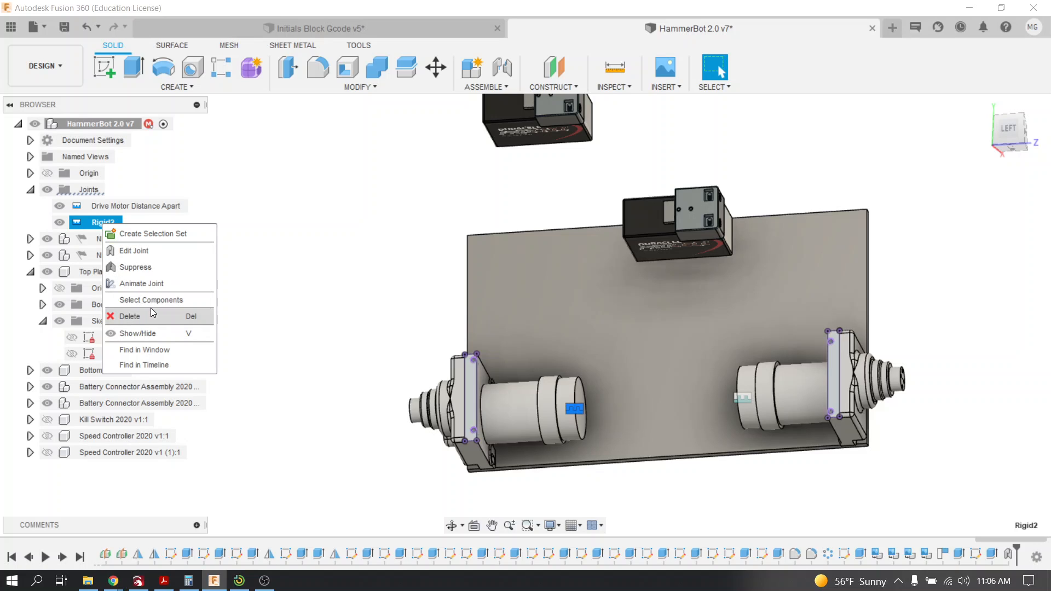
pyautogui.doubleClick(92, 223)
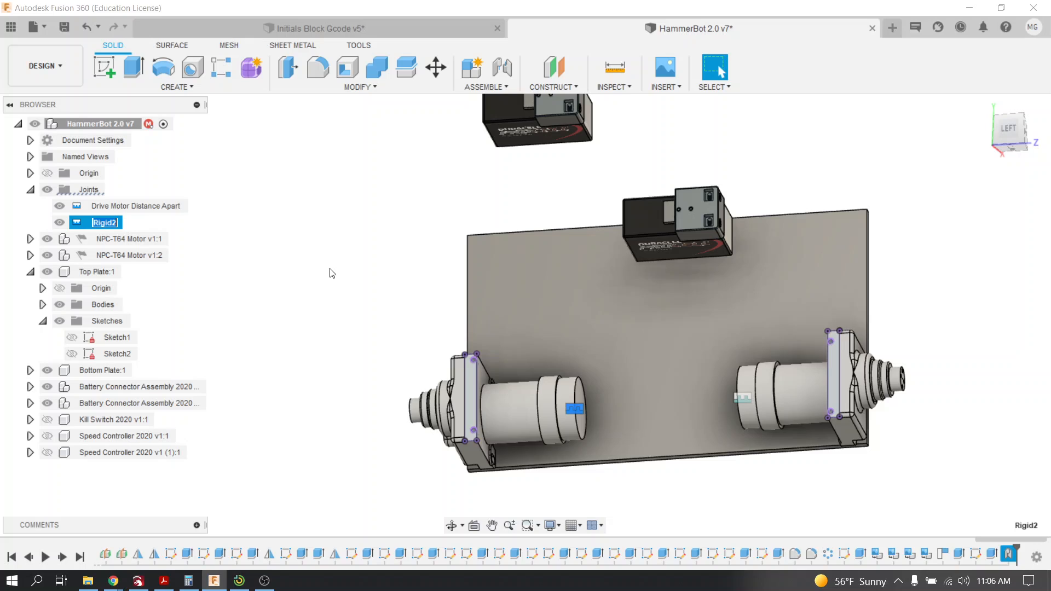
pyautogui.write('Top PL')
pyautogui.press('BackSpace')
pyautogui.write('late Locked to N')
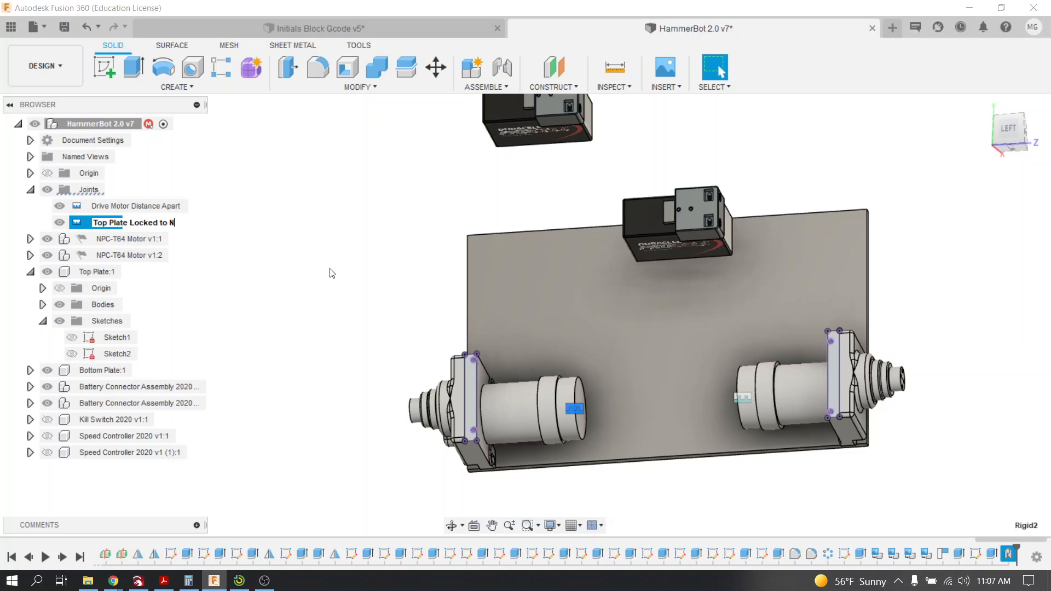
pyautogui.press('BackSpace')
pyautogui.write('M')
pyautogui.click(145, 255)
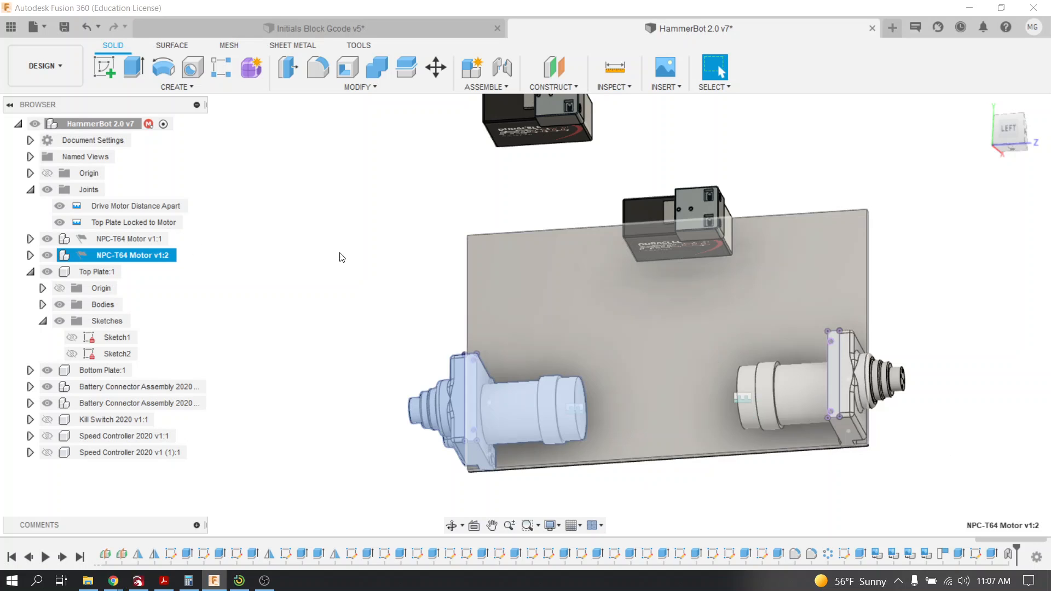
# Try a Z offset of 25 in on the Drive Motor Distance Apart joint, and undo the change
pyautogui.rightClick(134, 206)
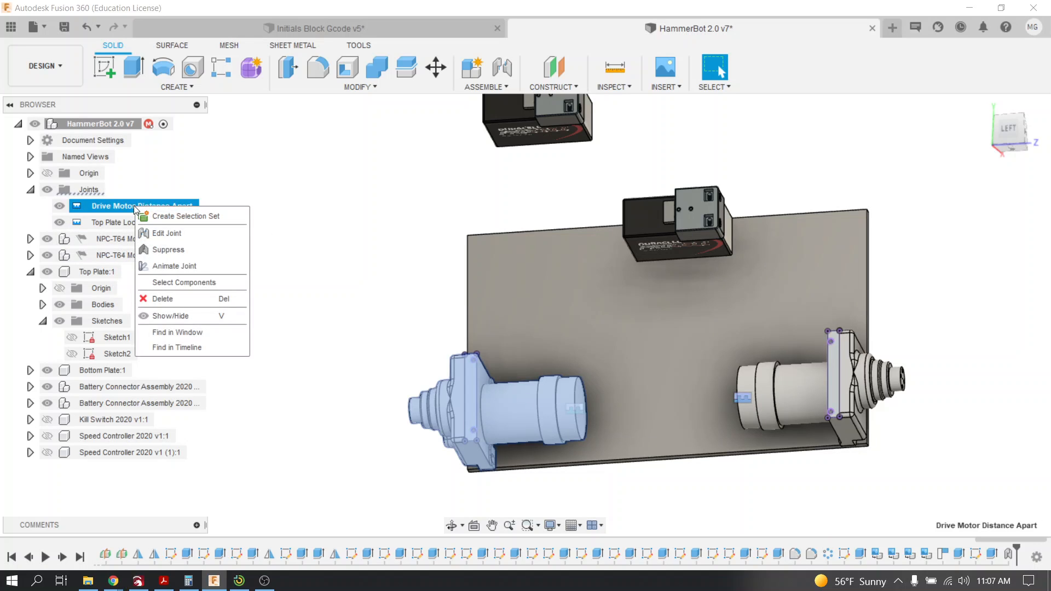
pyautogui.click(178, 235)
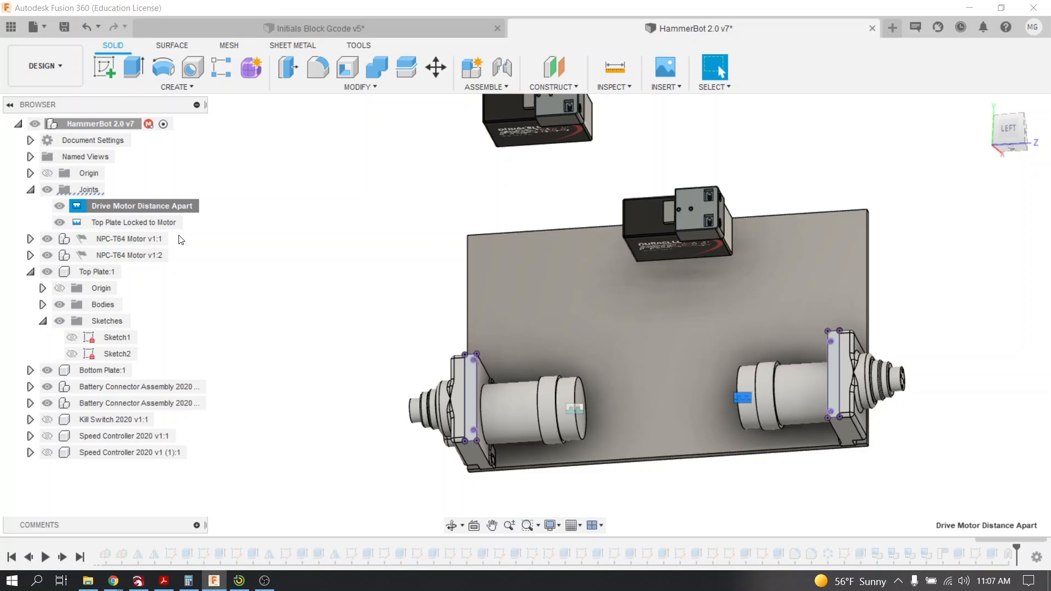
pyautogui.click(910, 438)
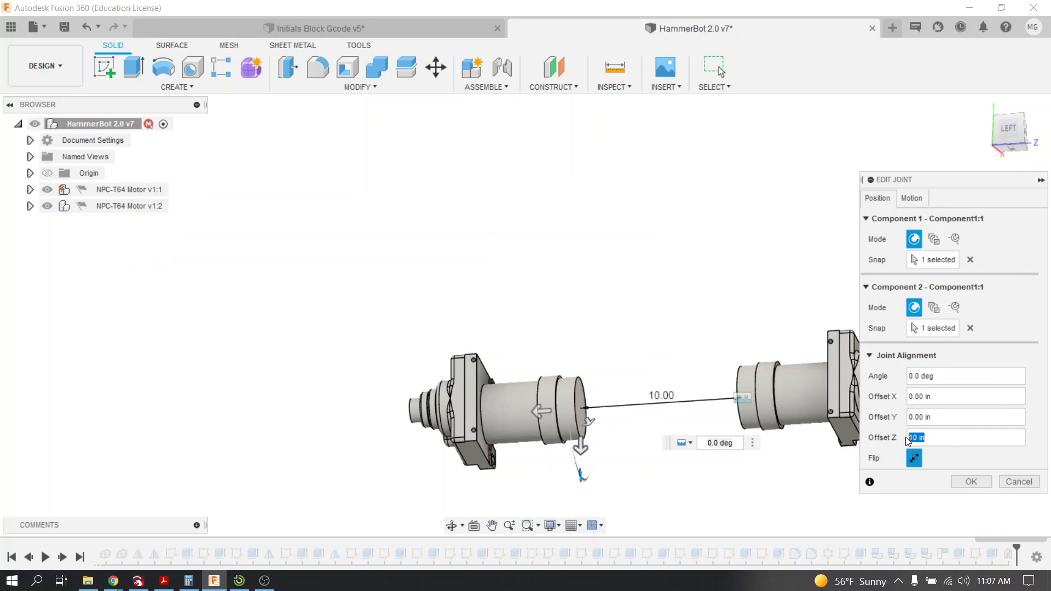
pyautogui.write('25')
pyautogui.click(971, 481)
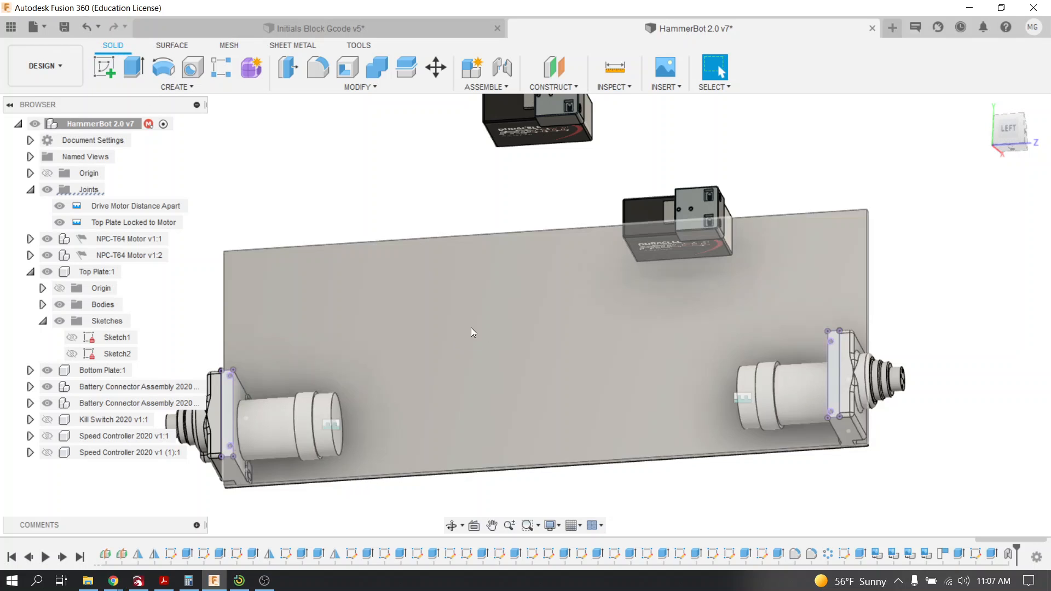
pyautogui.click(86, 32)
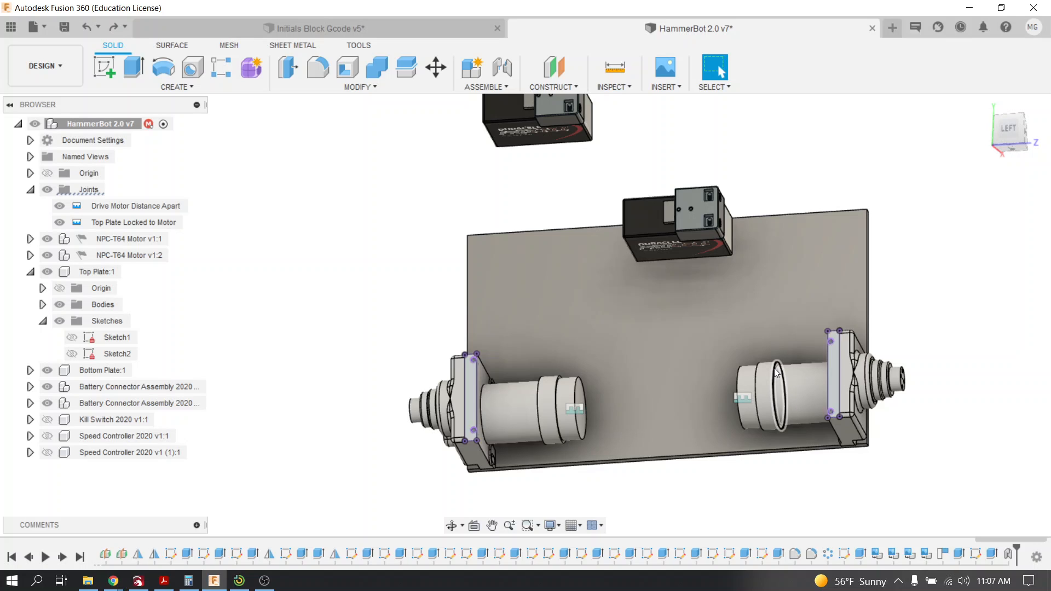
# Activate the Bottom Plate component and open its Sketch1 for editing
pyautogui.click(136, 371)
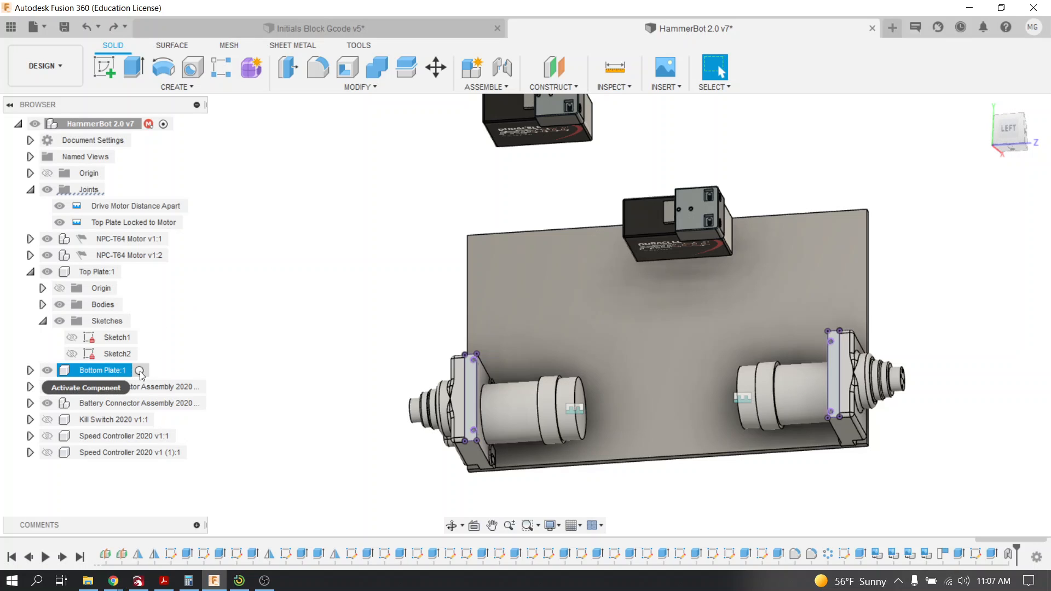
pyautogui.click(141, 371)
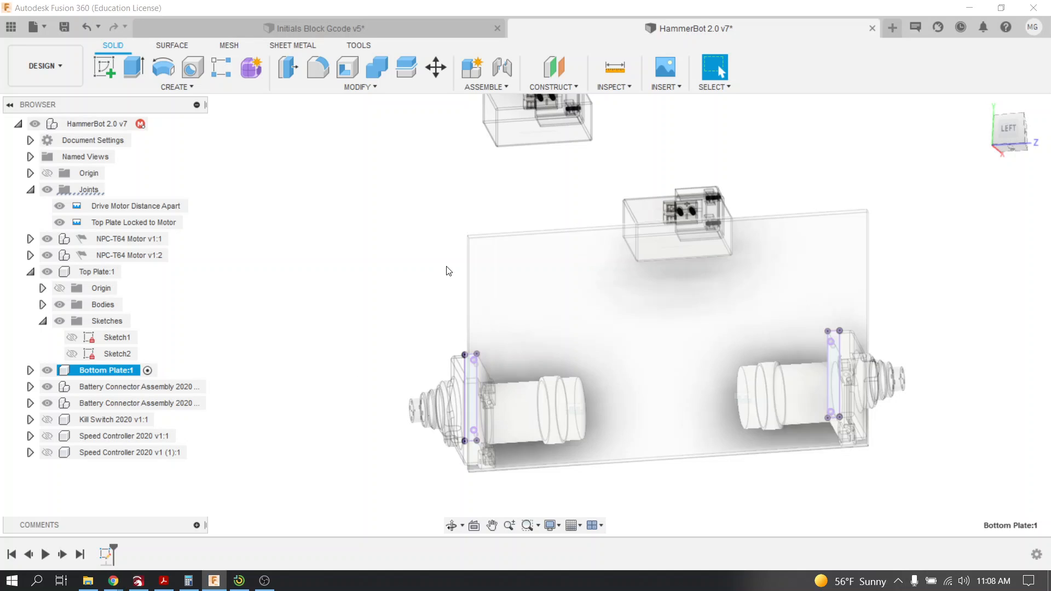
pyautogui.click(30, 371)
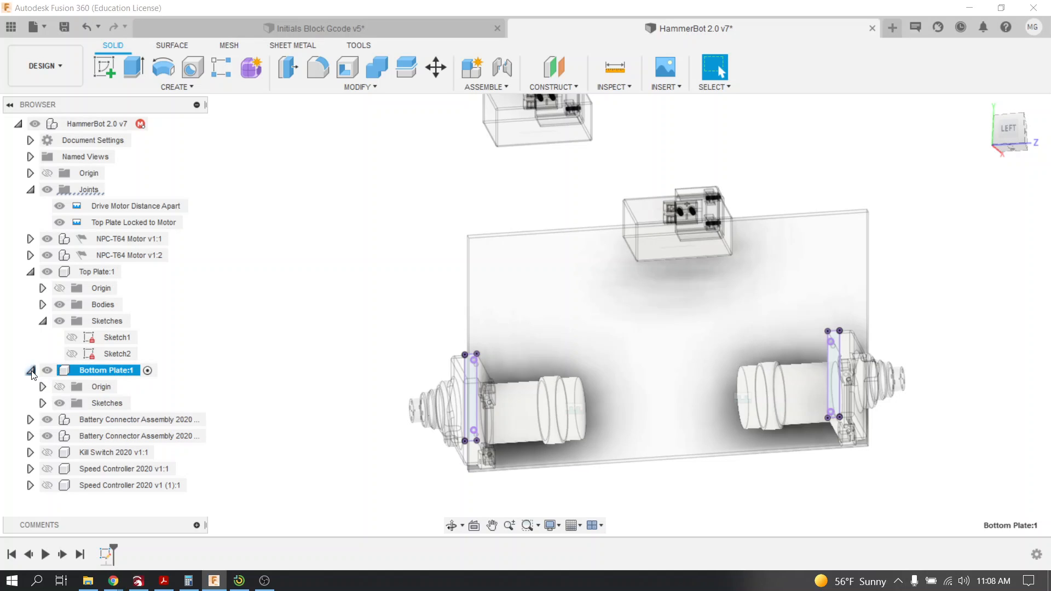
pyautogui.click(43, 403)
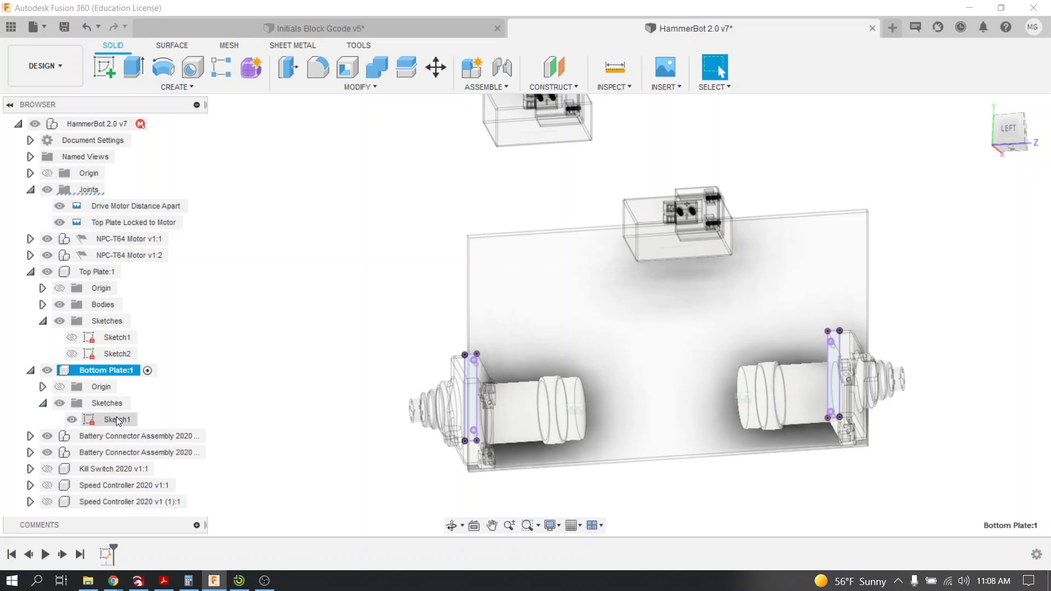
pyautogui.click(107, 555)
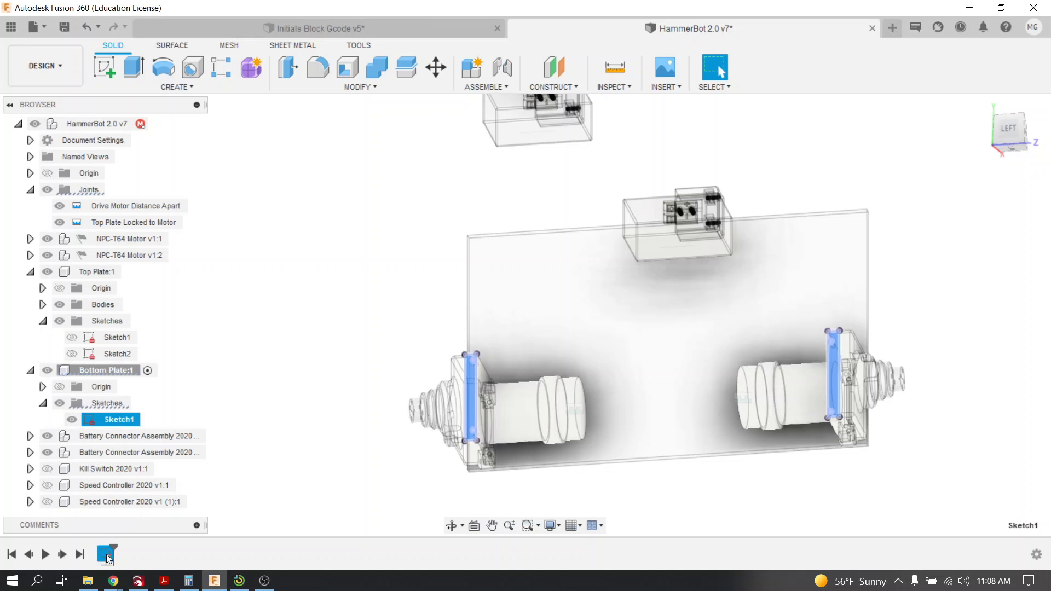
pyautogui.doubleClick(107, 554)
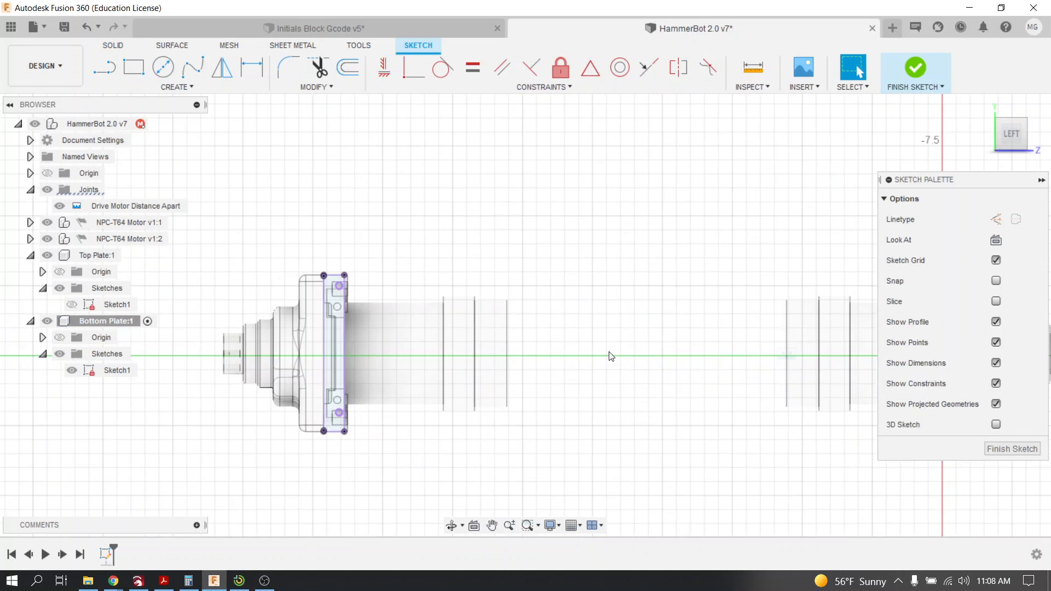
# Sketch a rectangle from the outer upper corner of one motor's projected mounting face to the outer lower corner of the other's
pyautogui.click(133, 67)
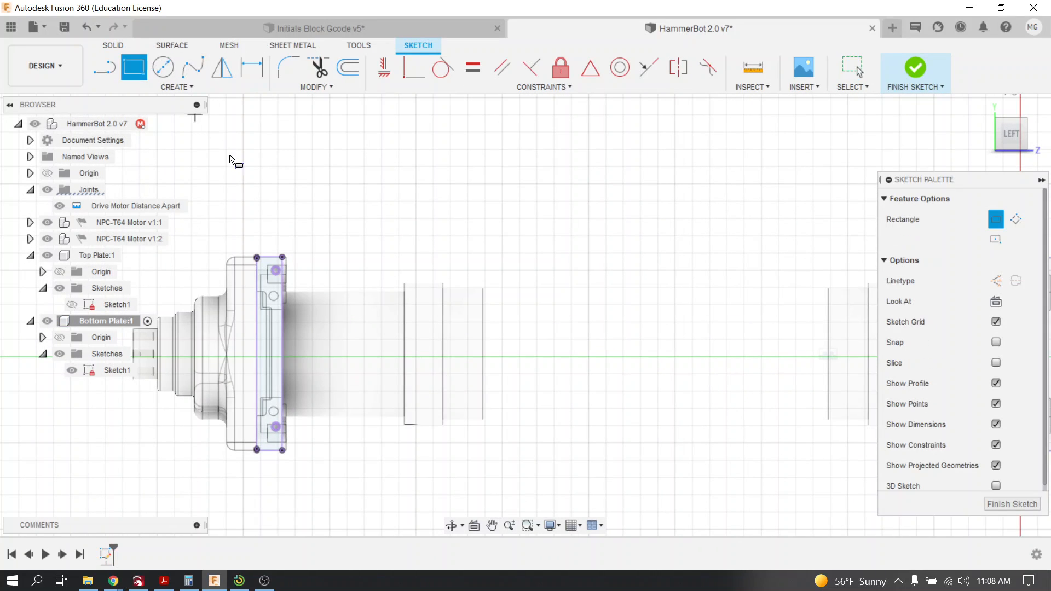
pyautogui.scroll(5, 261, 269)
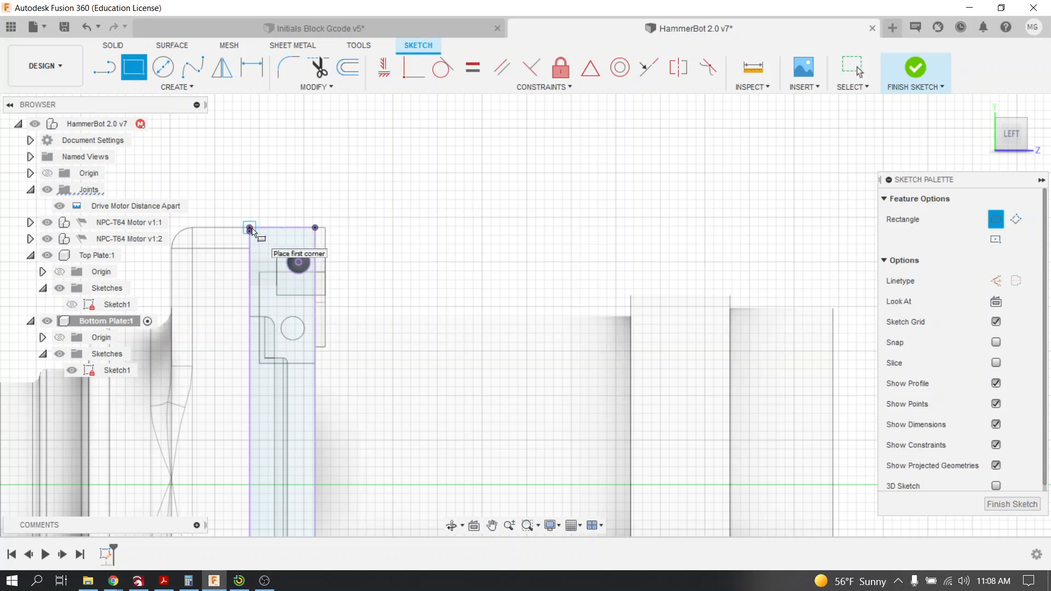
pyautogui.scroll(3, 253, 228)
pyautogui.click(233, 204)
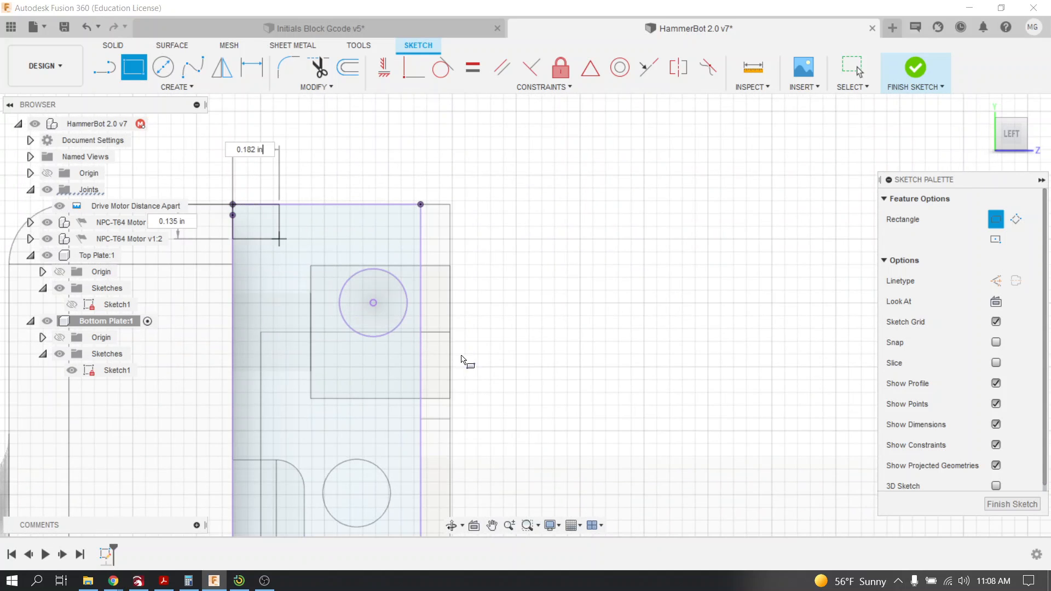
pyautogui.scroll(-3, 482, 361)
pyautogui.scroll(-5, 668, 363)
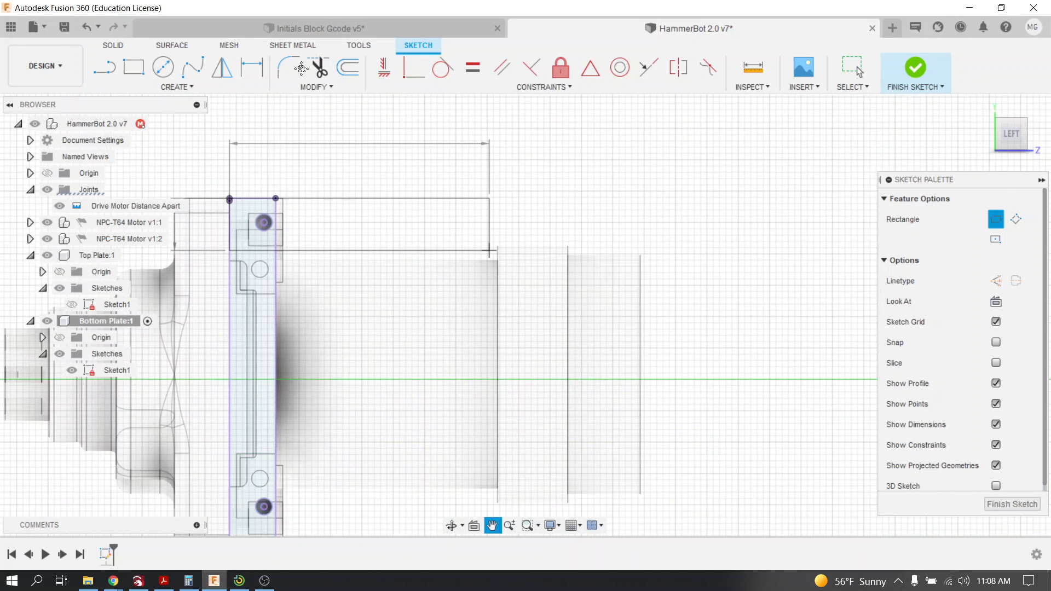
pyautogui.scroll(-3, 598, 322)
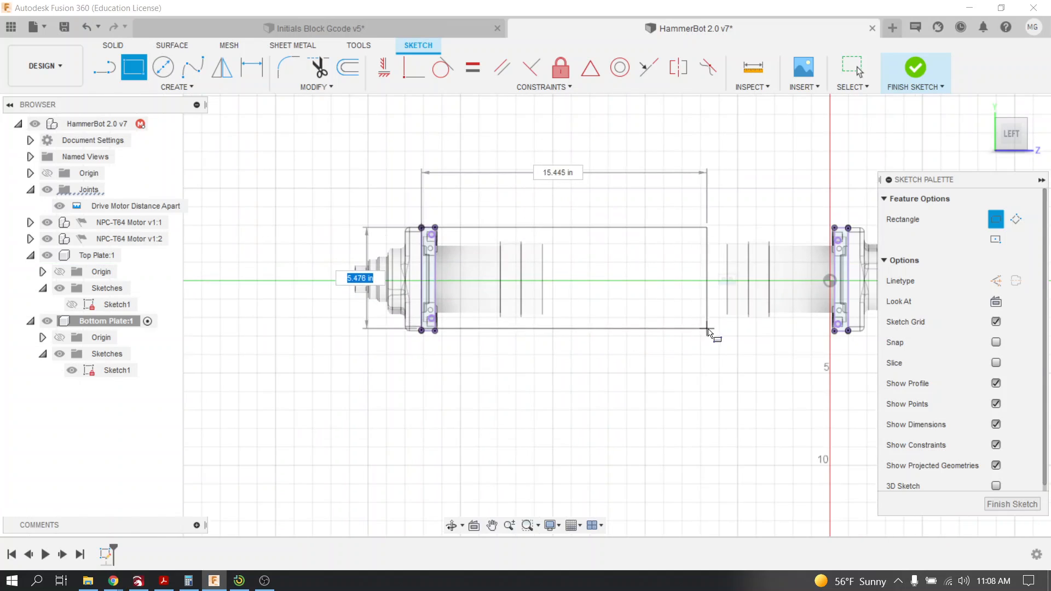
pyautogui.moveTo(775, 330); pyautogui.dragTo(502, 330, button='middle')
pyautogui.scroll(1, 596, 324)
pyautogui.scroll(5, 553, 328)
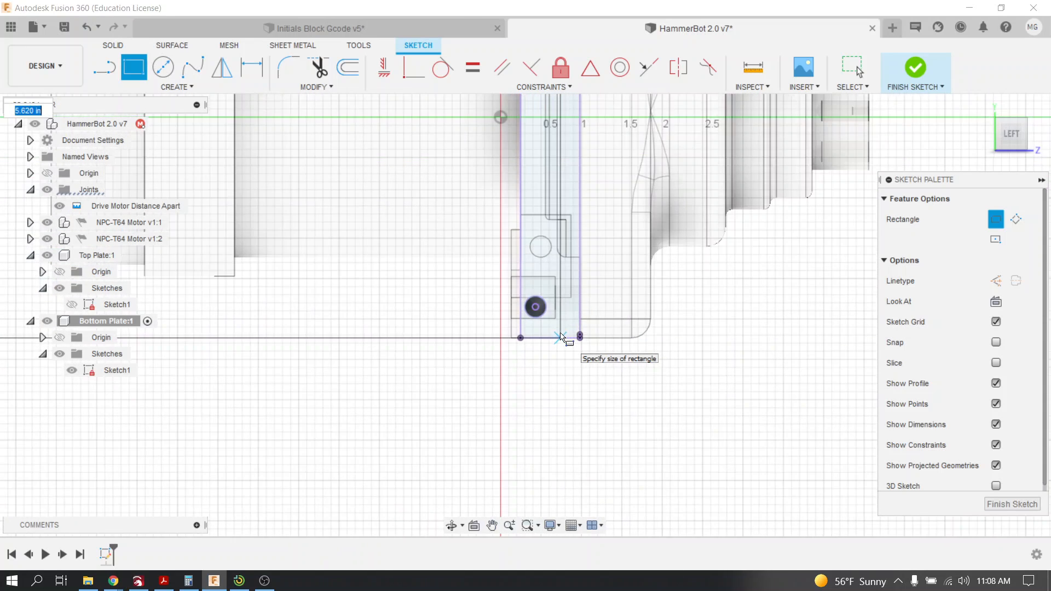
pyautogui.click(588, 346)
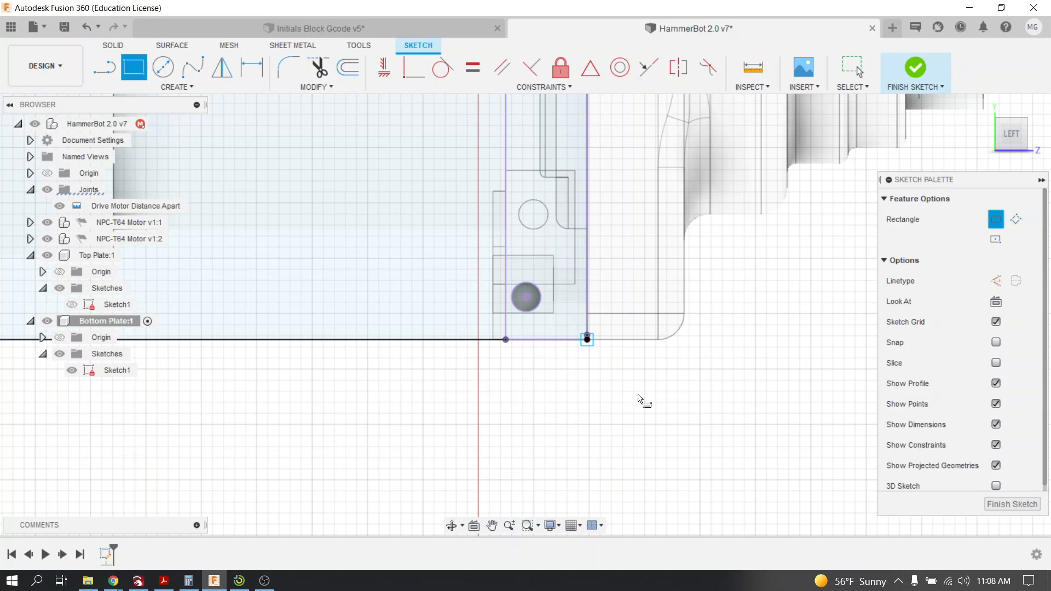
# Extrude the bottom plate's middle profile and both motor-face strips 0.5 in as a new body, leaving out the screw holes
pyautogui.scroll(-5, 622, 418)
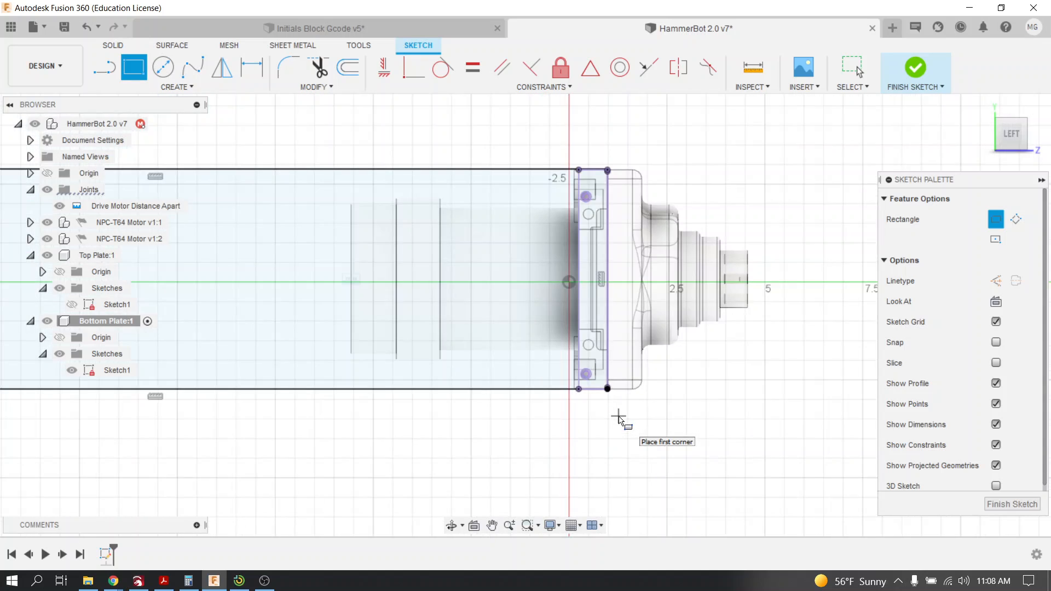
pyautogui.moveTo(622, 417)
pyautogui.mouseDown(button='middle')
pyautogui.moveTo(702, 392)
pyautogui.moveTo(836, 375)
pyautogui.mouseUp(button='middle')
pyautogui.scroll(-1, 836, 375)
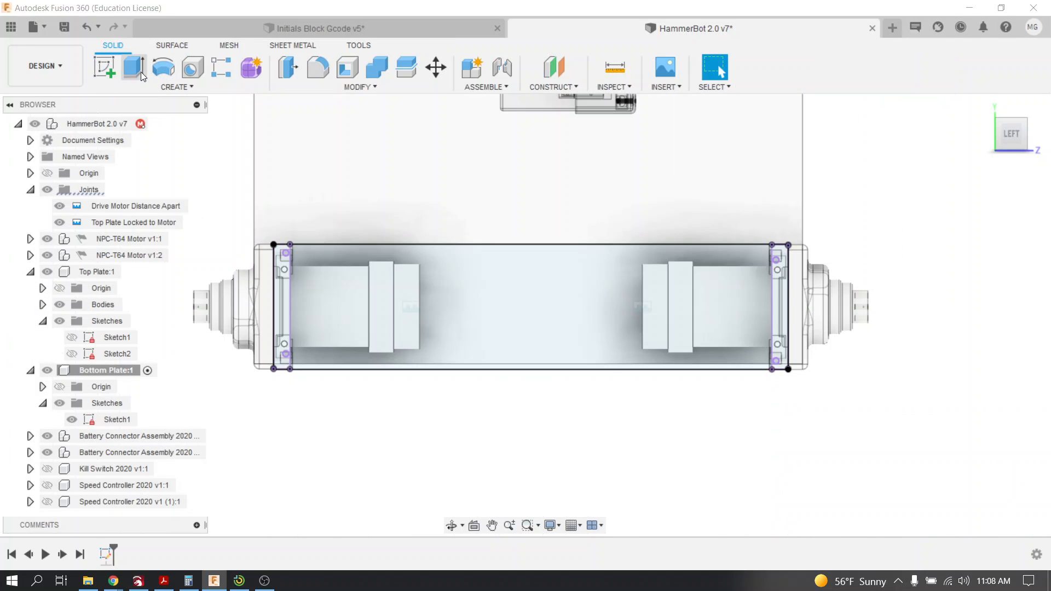
pyautogui.click(140, 71)
pyautogui.scroll(3, 284, 275)
pyautogui.scroll(2, 282, 271)
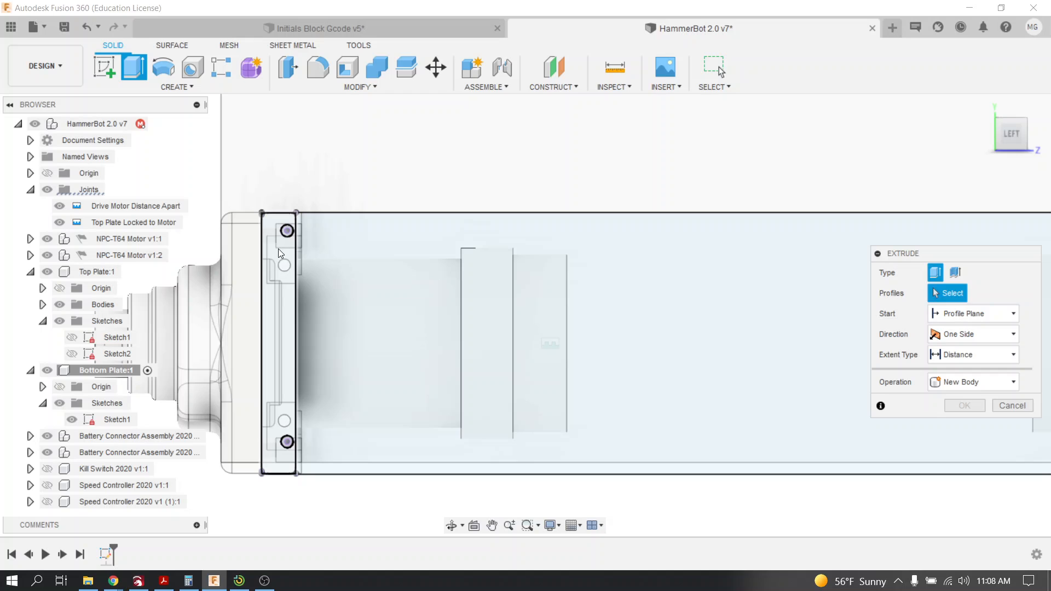
pyautogui.click(278, 249)
pyautogui.moveTo(622, 349); pyautogui.dragTo(230, 305, button='middle')
pyautogui.scroll(-2, 479, 349)
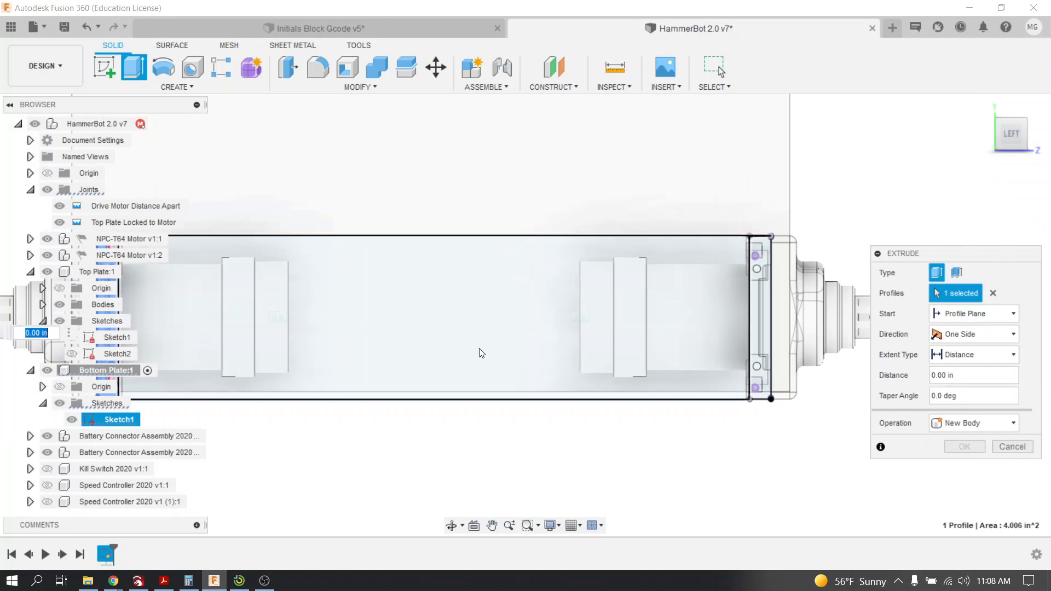
pyautogui.click(757, 257)
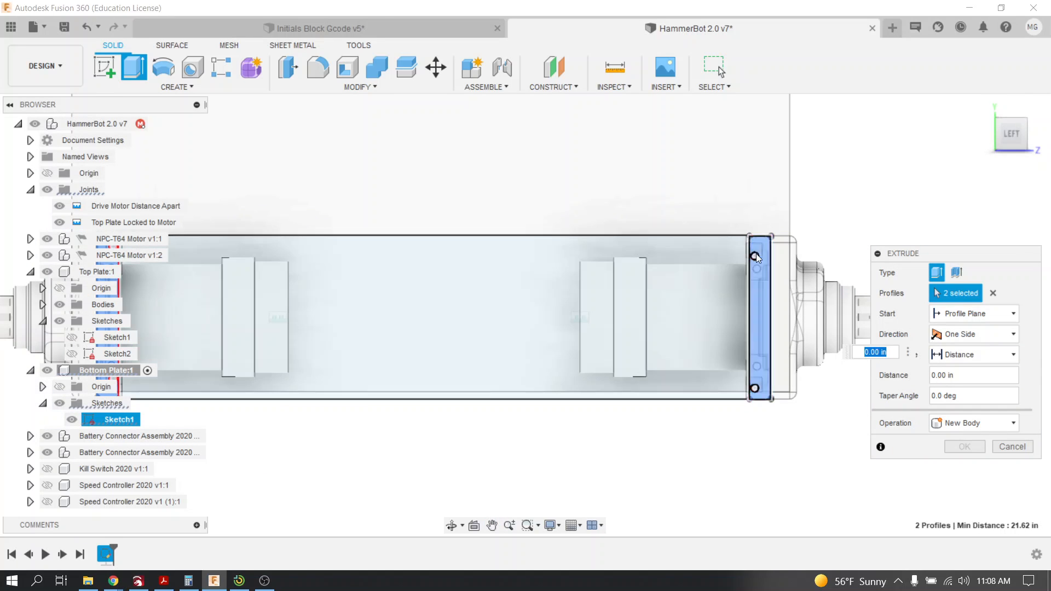
pyautogui.scroll(2, 756, 256)
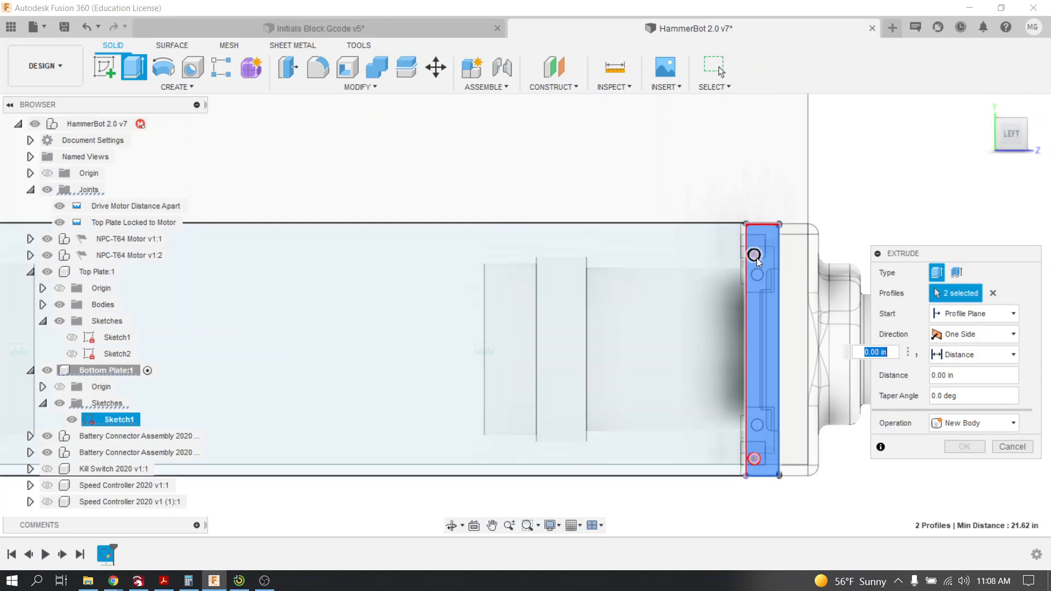
pyautogui.click(633, 321)
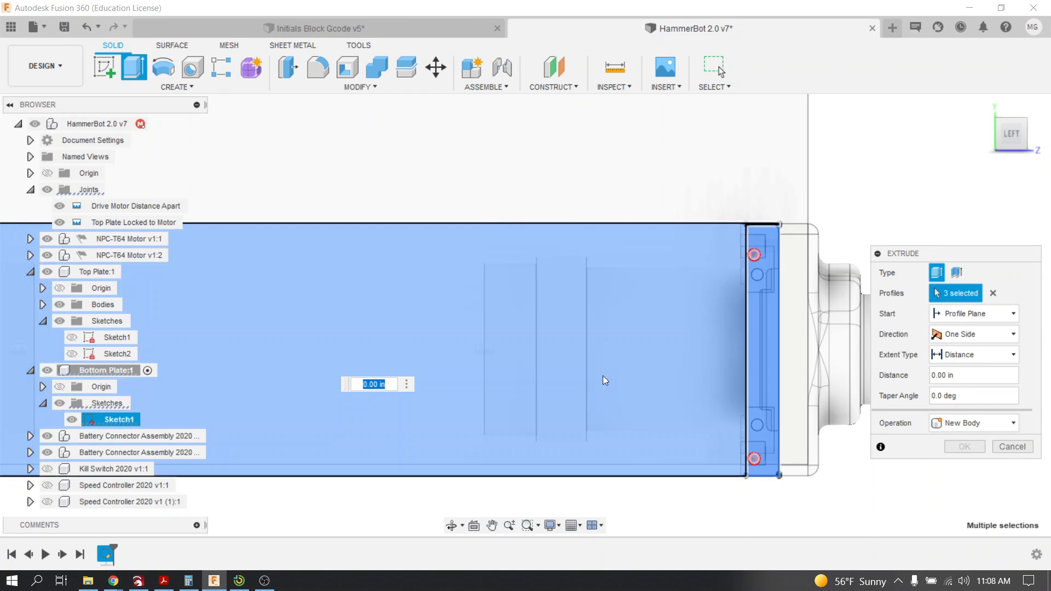
pyautogui.scroll(-2, 525, 159)
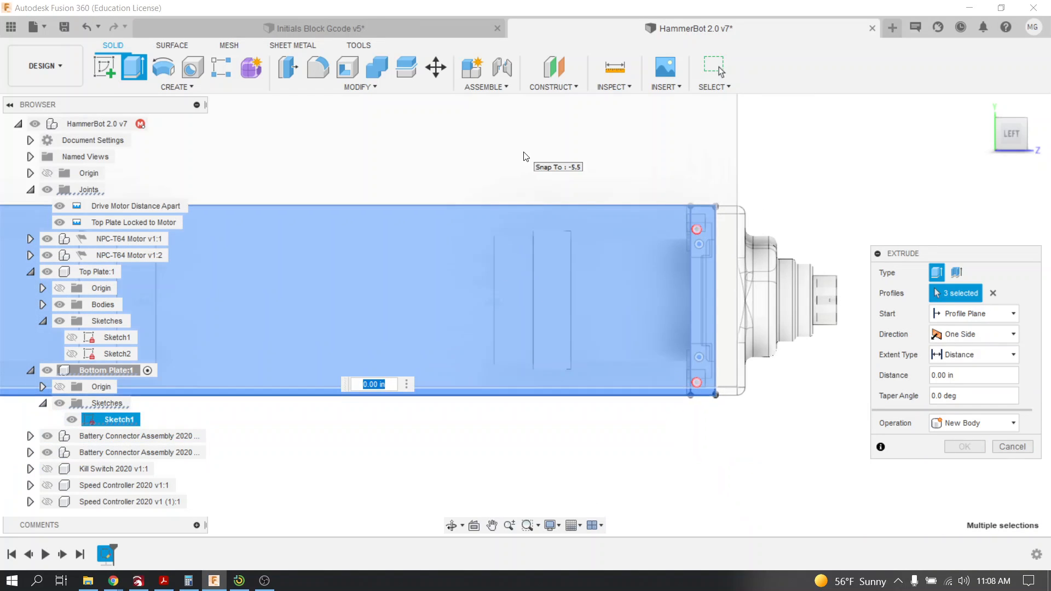
pyautogui.write('.5')
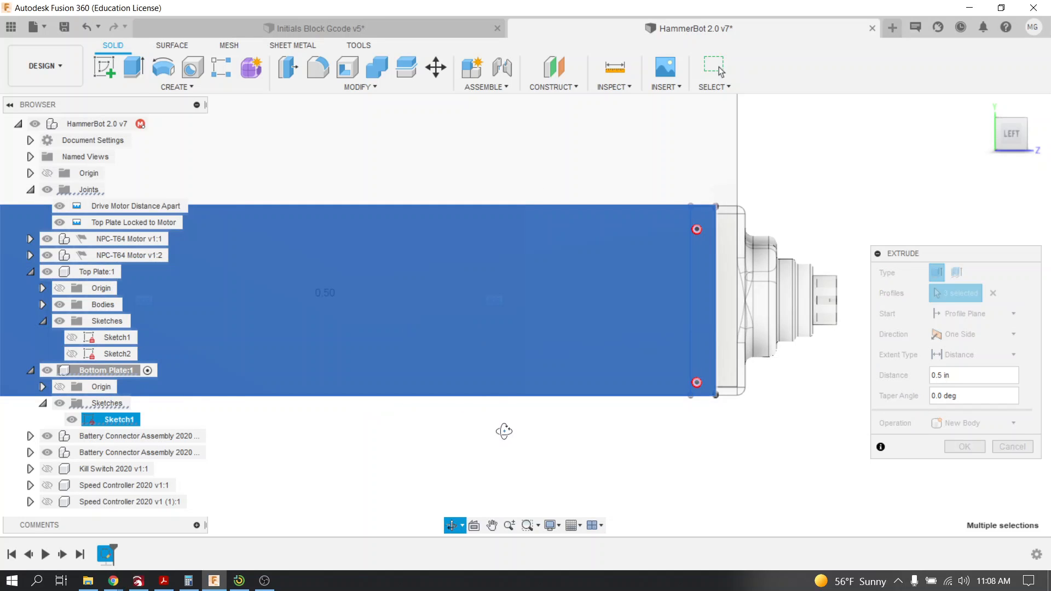
pyautogui.keyDown('shift'); pyautogui.moveTo(504, 429); pyautogui.dragTo(324, 312, button='middle'); pyautogui.keyUp('shift')
pyautogui.keyDown('shift'); pyautogui.moveTo(496, 395); pyautogui.dragTo(493, 340, button='middle'); pyautogui.keyUp('shift')
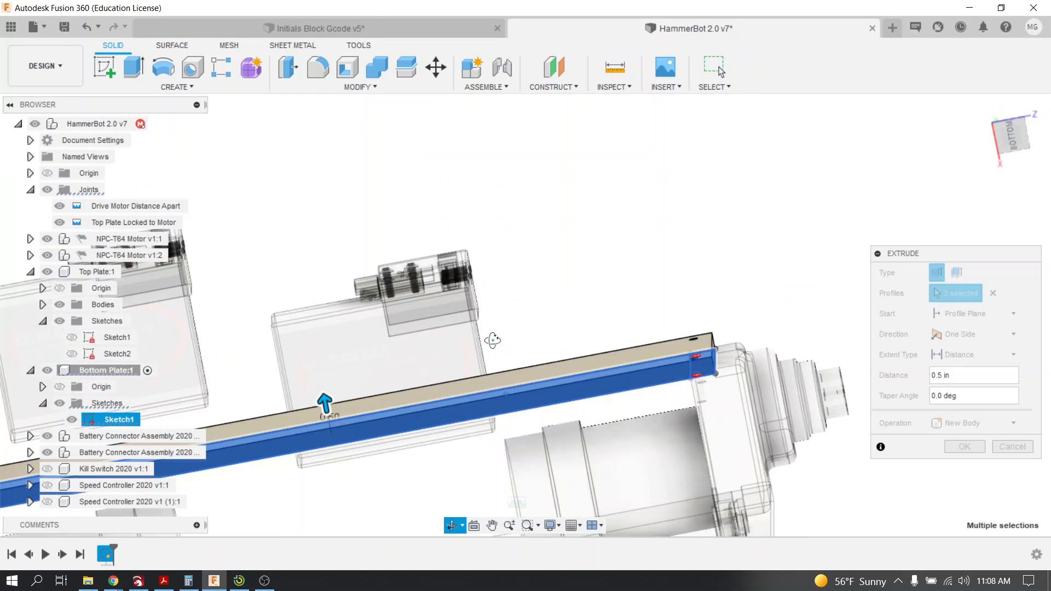
pyautogui.press('Return')
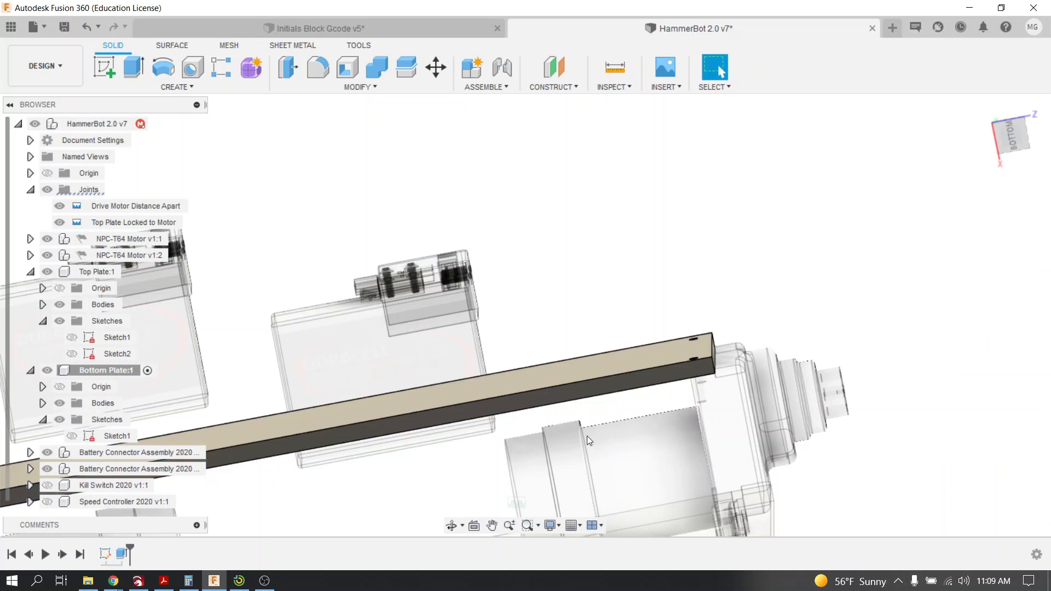
# Examine the extruded bottom plate and its screw holes against both drive motors
pyautogui.moveTo(637, 420); pyautogui.dragTo(763, 366, button='middle')
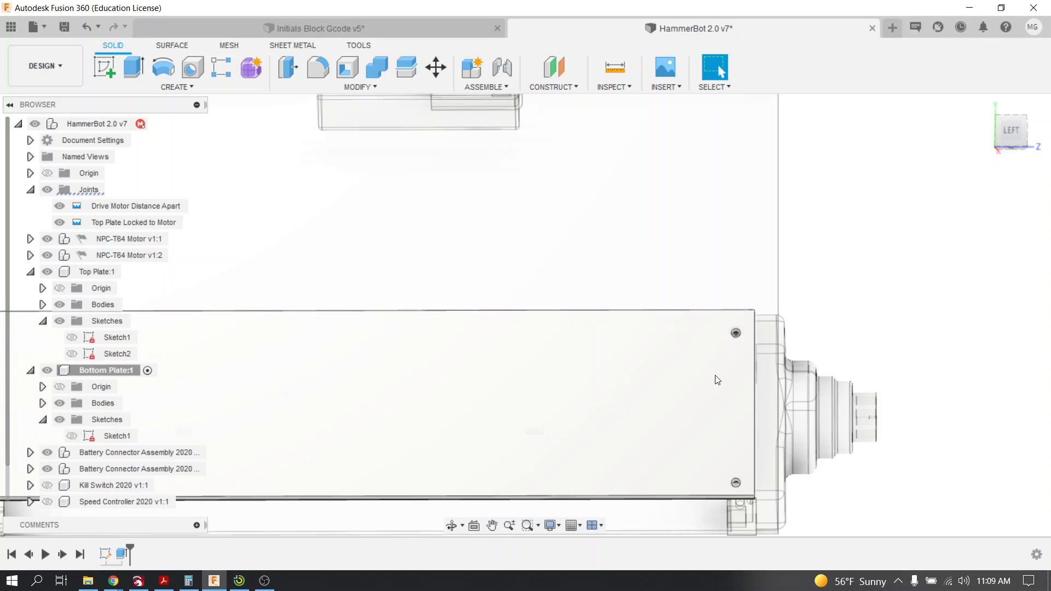
pyautogui.moveTo(756, 355); pyautogui.dragTo(816, 304, button='middle')
pyautogui.scroll(-5, 730, 394)
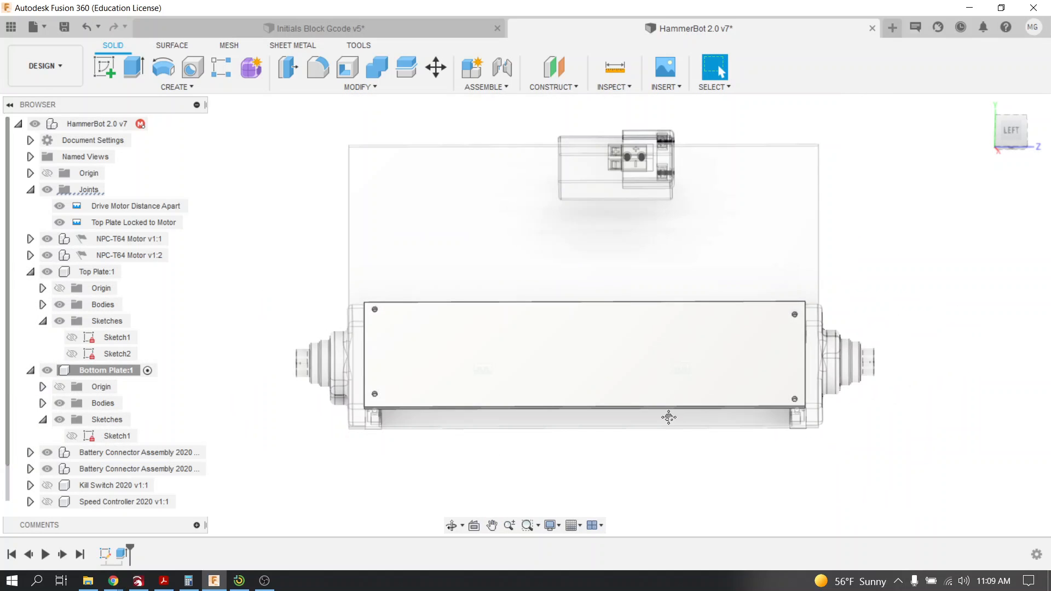
pyautogui.scroll(-2, 640, 425)
pyautogui.scroll(3, 553, 359)
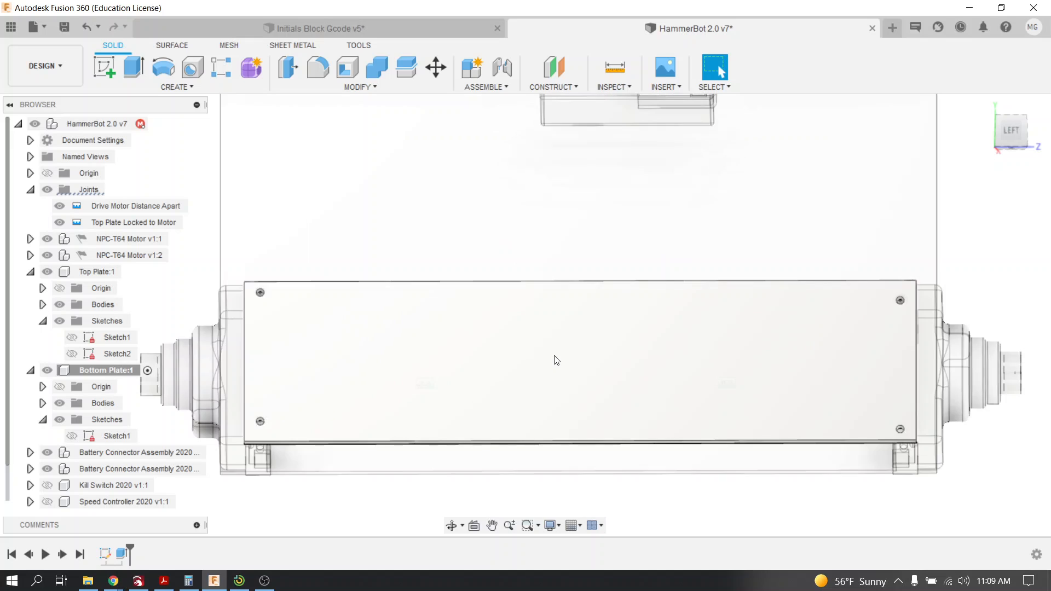
pyautogui.scroll(-3, 557, 358)
pyautogui.keyDown('shift'); pyautogui.moveTo(558, 358); pyautogui.dragTo(642, 315, button='middle'); pyautogui.keyUp('shift')
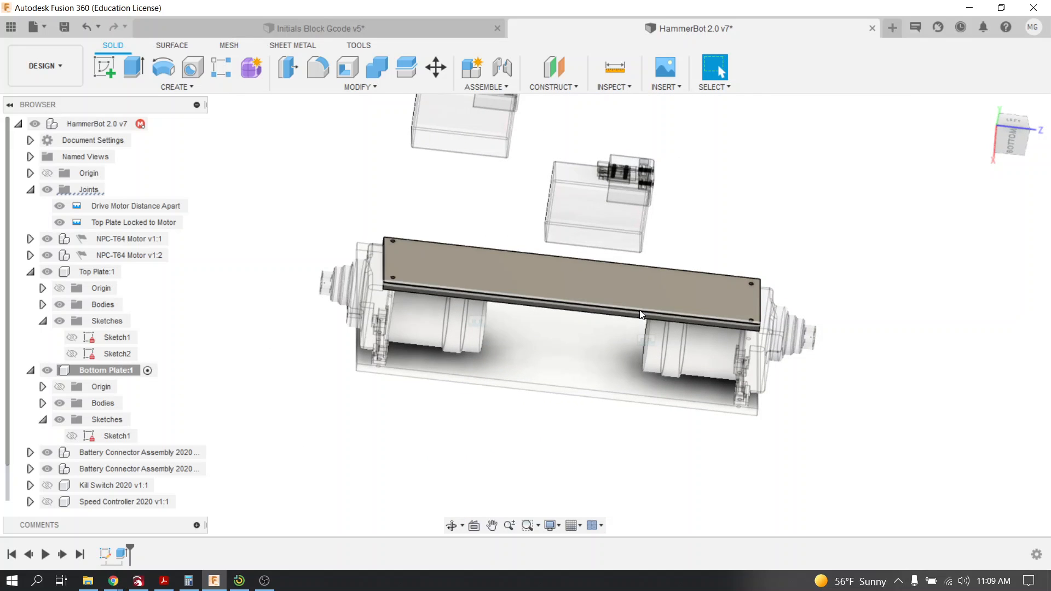
# Activate the top-level HammerBot 2.0 assembly, test whether the bottom plate moves freely, and undo that move
pyautogui.click(103, 373)
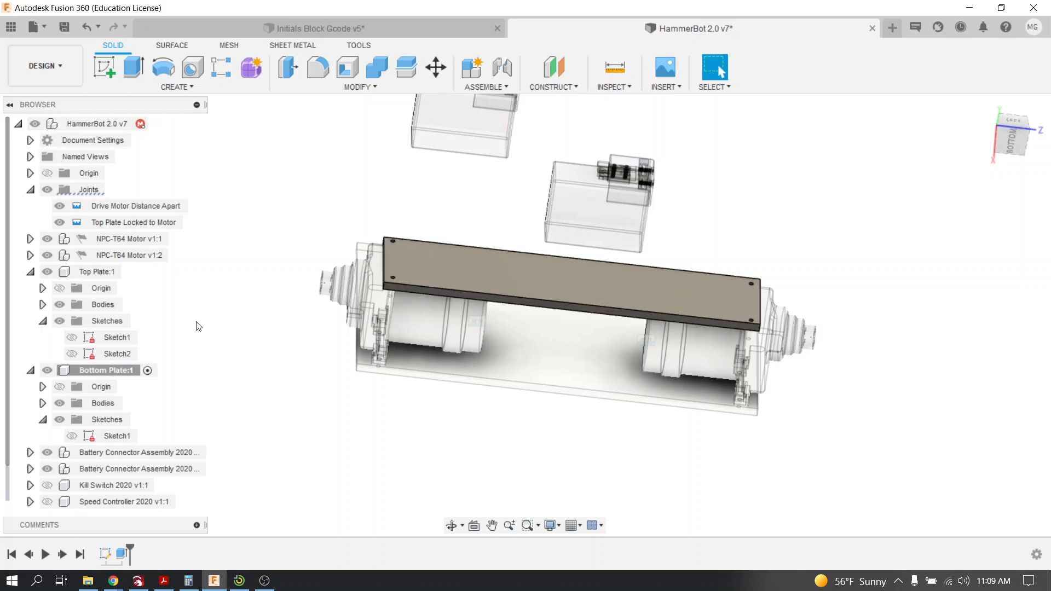
pyautogui.click(155, 124)
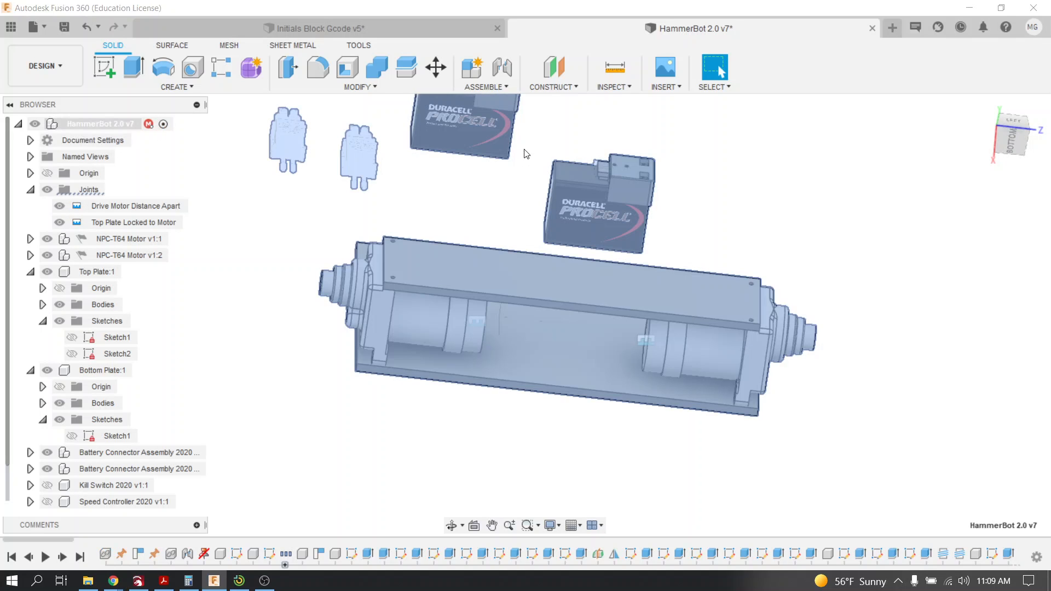
pyautogui.moveTo(552, 294); pyautogui.dragTo(315, 274)
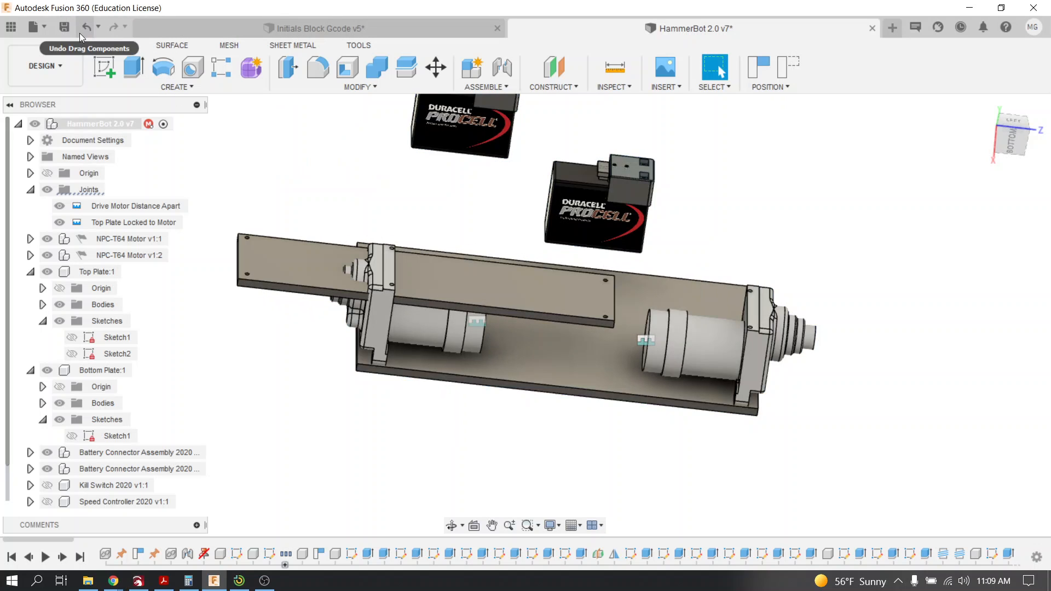
pyautogui.click(85, 27)
# Create a rigid as-built joint between the bottom plate and one of the drive motors
pyautogui.click(491, 88)
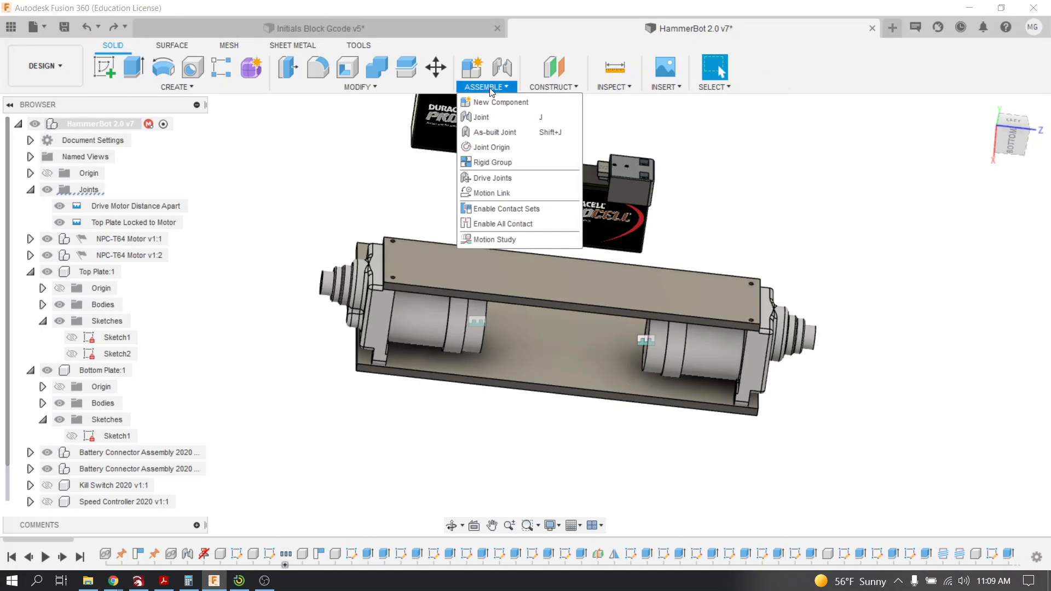
pyautogui.click(508, 132)
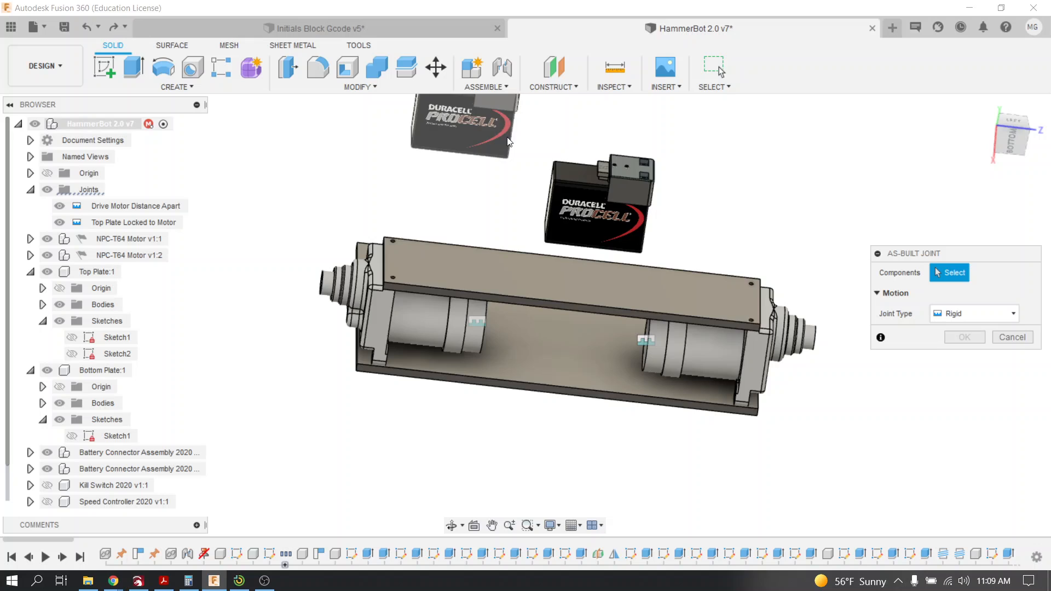
pyautogui.click(581, 281)
pyautogui.click(439, 332)
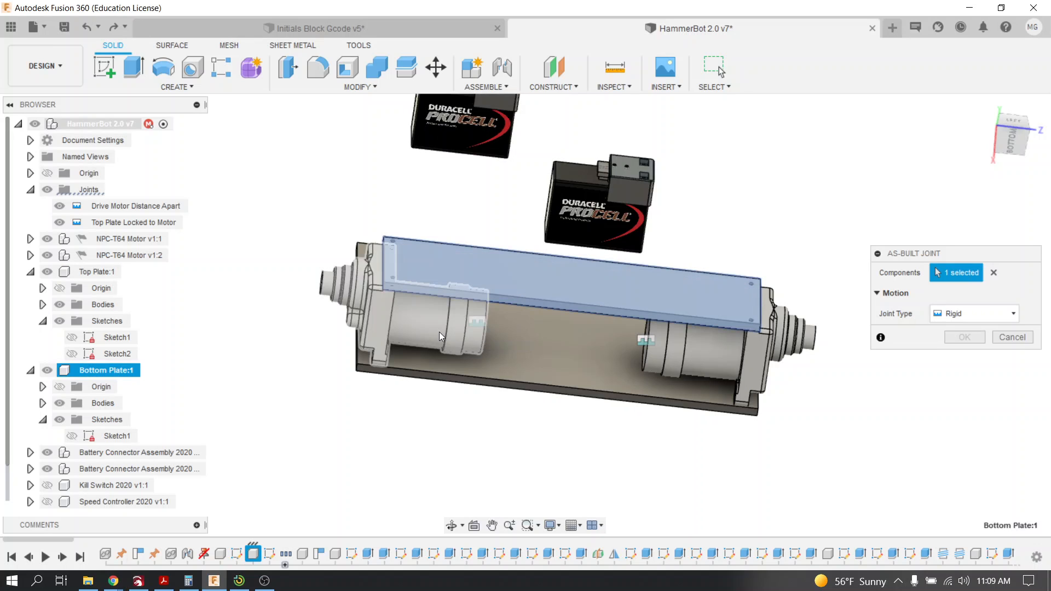
pyautogui.click(967, 359)
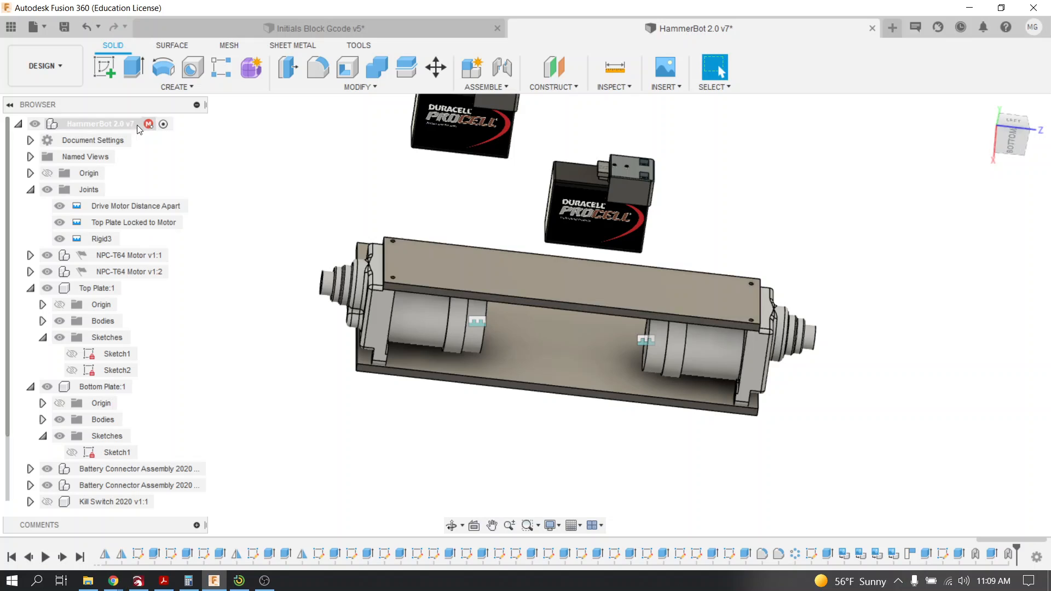
# Rename the new rigid joint as Bottom Plate to Motor
pyautogui.click(107, 242)
pyautogui.rightClick(107, 242)
pyautogui.click(106, 242)
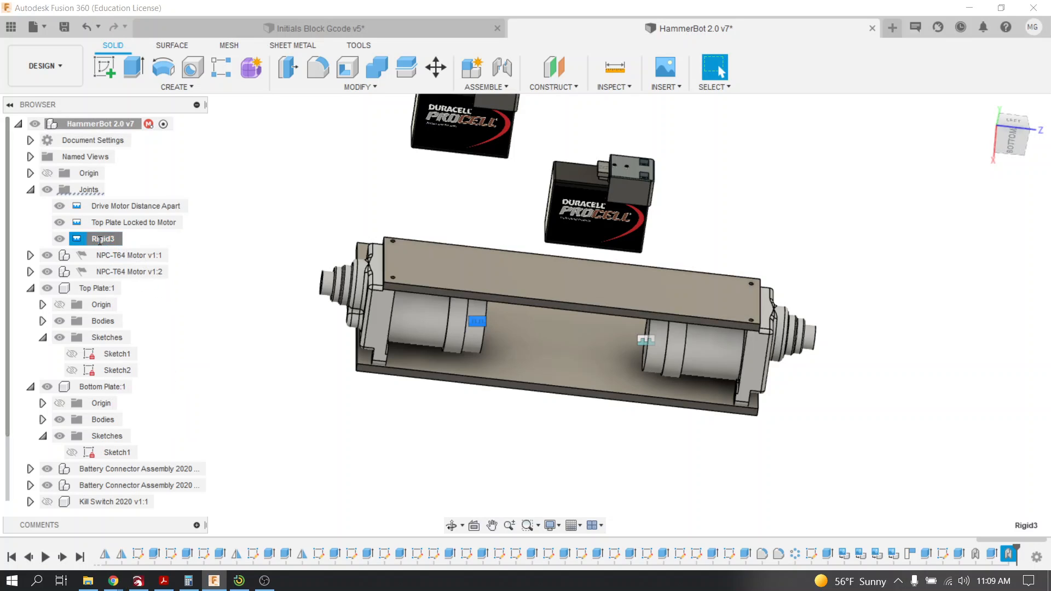
pyautogui.write('Bottpom')
pyautogui.press('BackSpace')
pyautogui.press('BackSpace')
pyautogui.press('BackSpace')
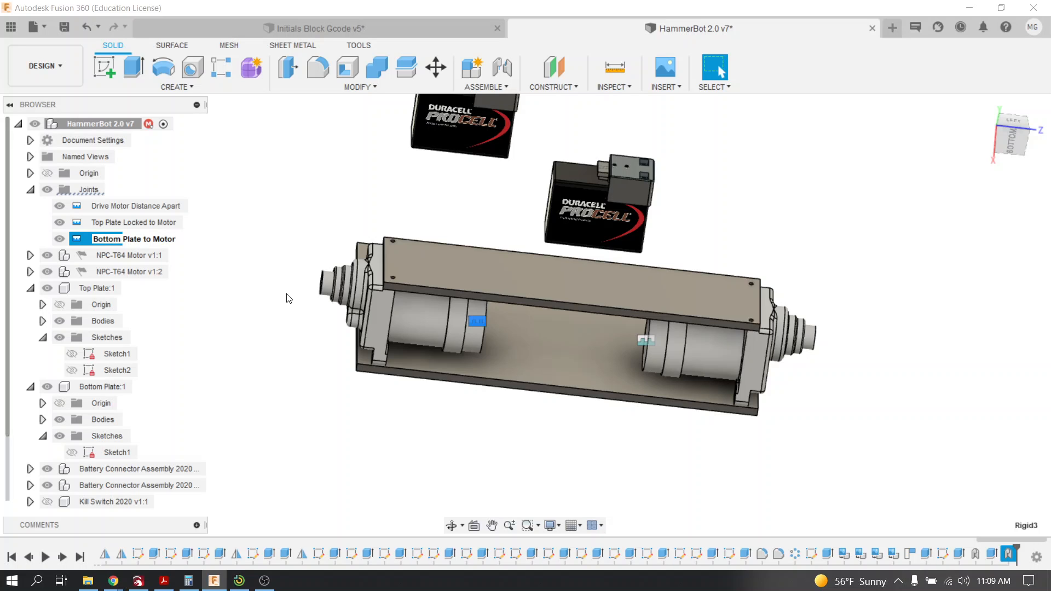
pyautogui.press('Return')
# Move the battery assembly nearest the bottom plate freehand to a new spot beside the plate, closer to the other battery
pyautogui.scroll(2, 681, 372)
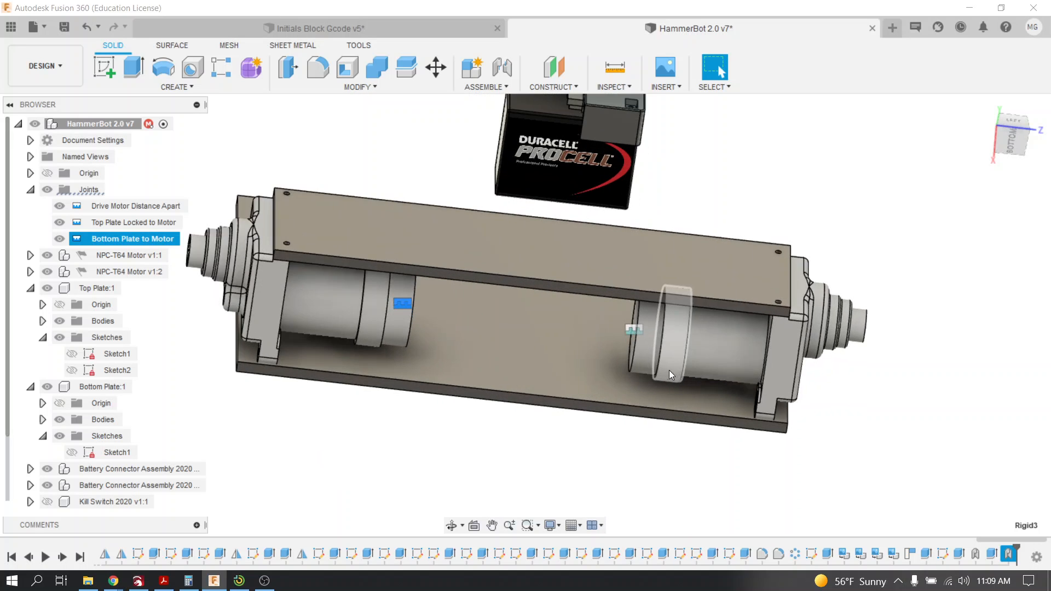
pyautogui.scroll(-2, 673, 372)
pyautogui.keyDown('shift'); pyautogui.moveTo(665, 372); pyautogui.dragTo(624, 413, button='middle'); pyautogui.keyUp('shift')
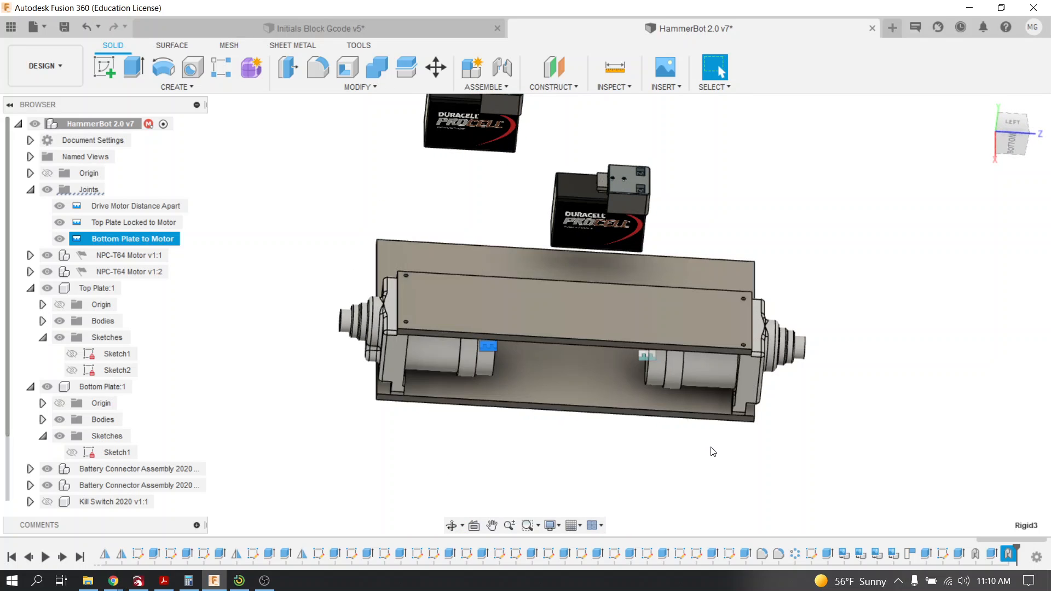
pyautogui.moveTo(761, 462)
pyautogui.keyDown('shift'); pyautogui.mouseDown(button='middle')
pyautogui.moveTo(774, 425)
pyautogui.moveTo(739, 446)
pyautogui.moveTo(744, 469)
pyautogui.mouseUp(button='middle'); pyautogui.keyUp('shift')
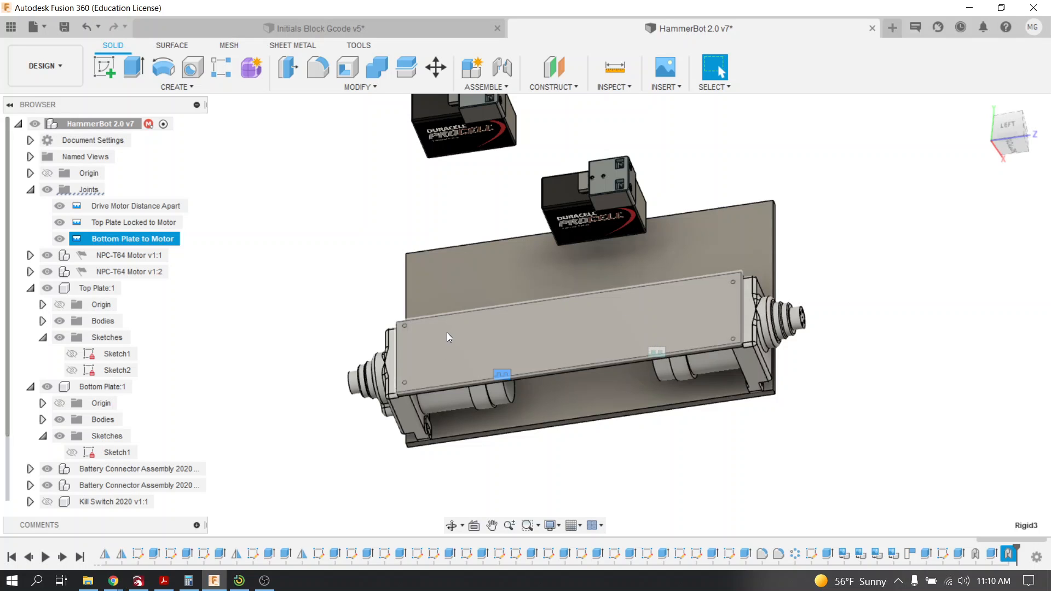
pyautogui.scroll(3, 432, 347)
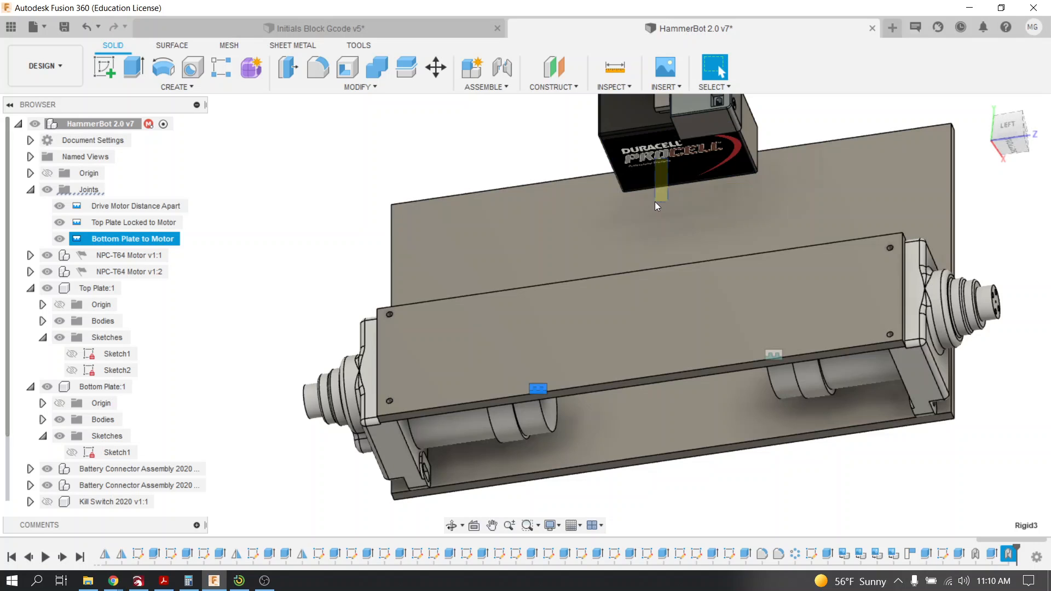
pyautogui.click(671, 153)
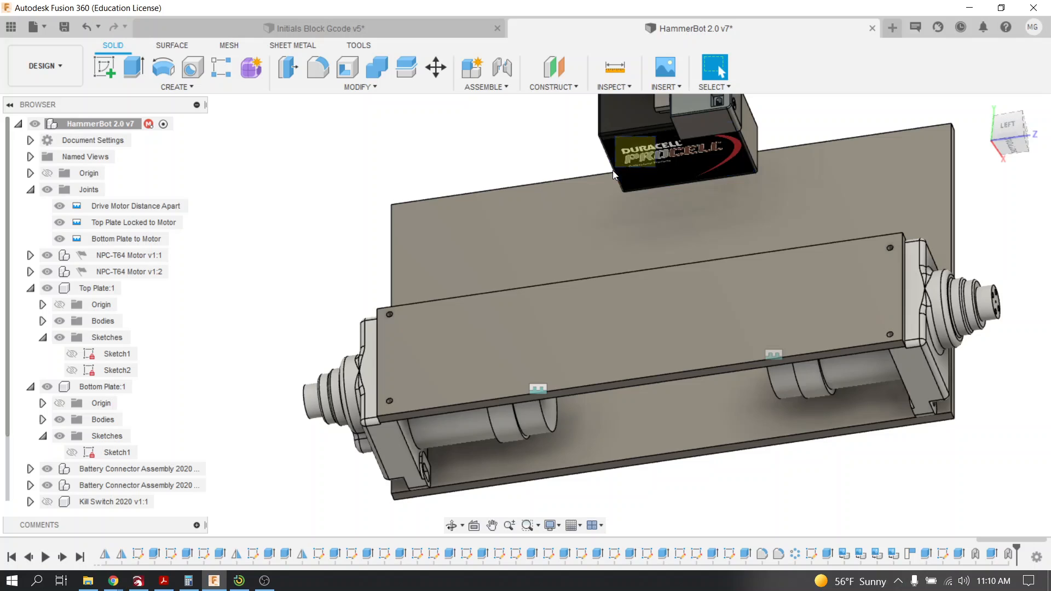
pyautogui.moveTo(612, 170); pyautogui.dragTo(612, 169)
pyautogui.click(656, 137)
pyautogui.scroll(-2, 687, 186)
pyautogui.moveTo(688, 186); pyautogui.dragTo(623, 260, button='middle')
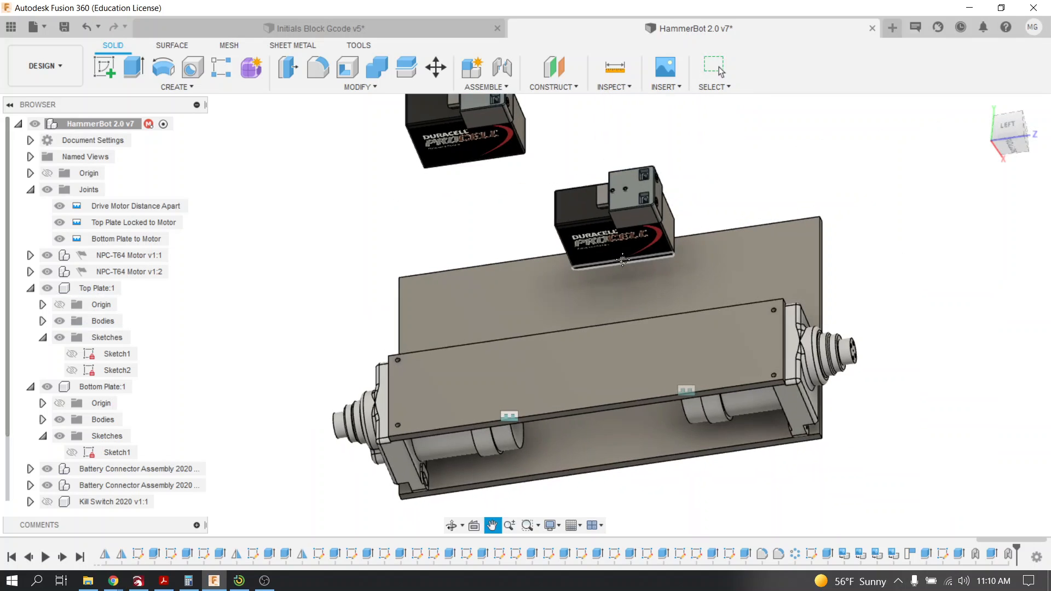
pyautogui.moveTo(578, 205); pyautogui.dragTo(482, 253)
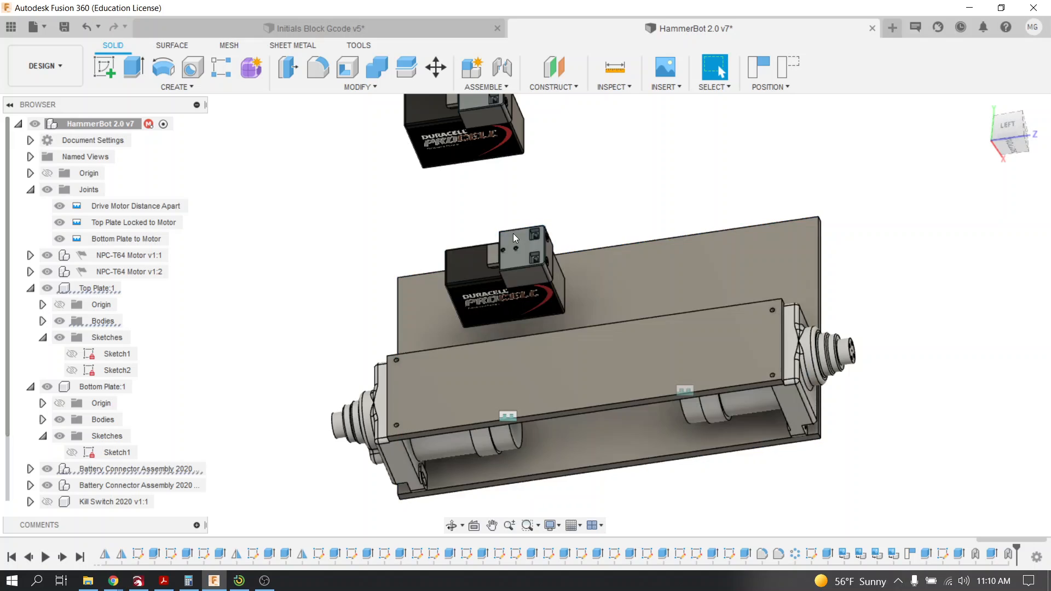
pyautogui.moveTo(520, 241); pyautogui.dragTo(544, 223)
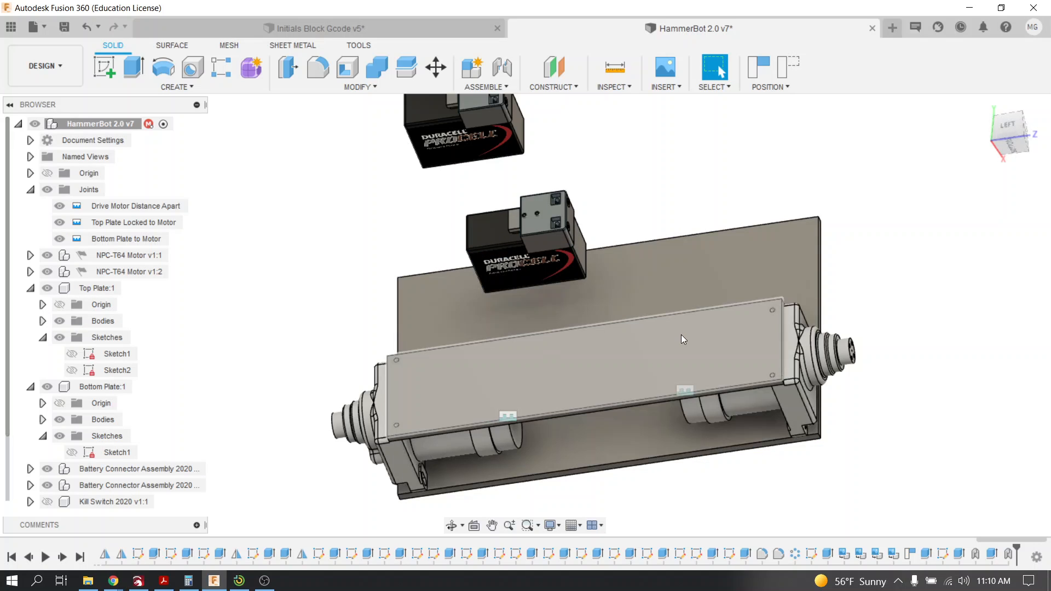
# Examine the plates, motors and batteries together from below and from a corner view
pyautogui.keyDown('shift'); pyautogui.moveTo(649, 345); pyautogui.dragTo(635, 299, button='middle'); pyautogui.keyUp('shift')
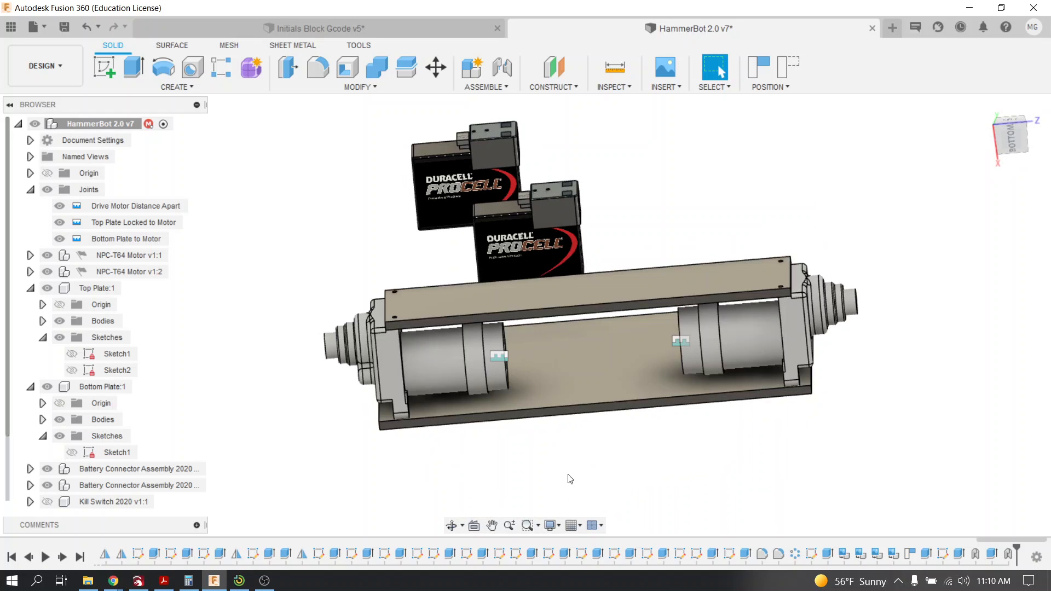
pyautogui.keyDown('shift'); pyautogui.moveTo(570, 479); pyautogui.dragTo(583, 493, button='middle'); pyautogui.keyUp('shift')
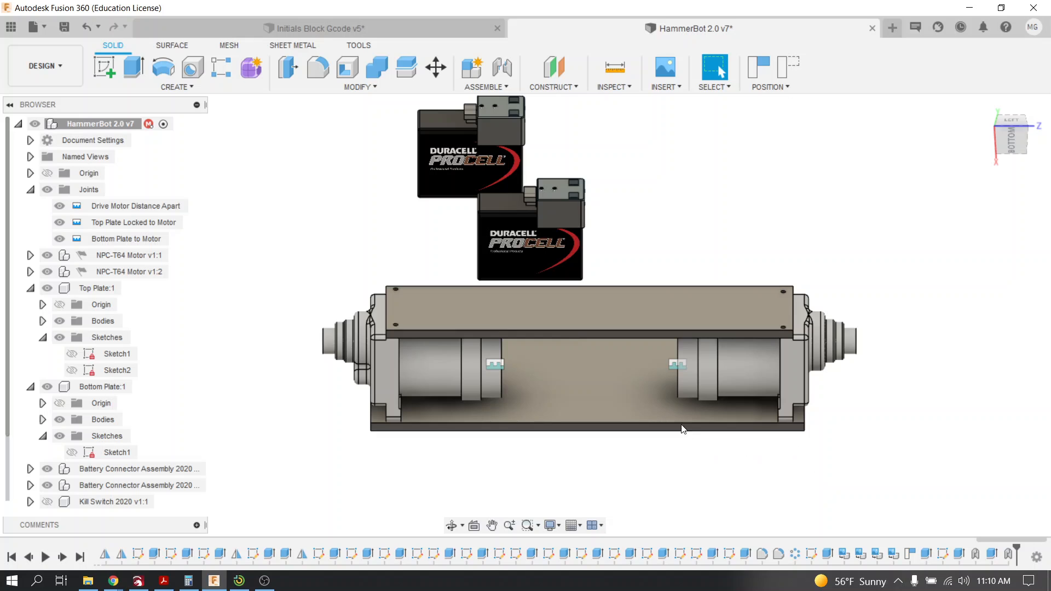
pyautogui.scroll(-3, 679, 427)
pyautogui.click(1027, 132)
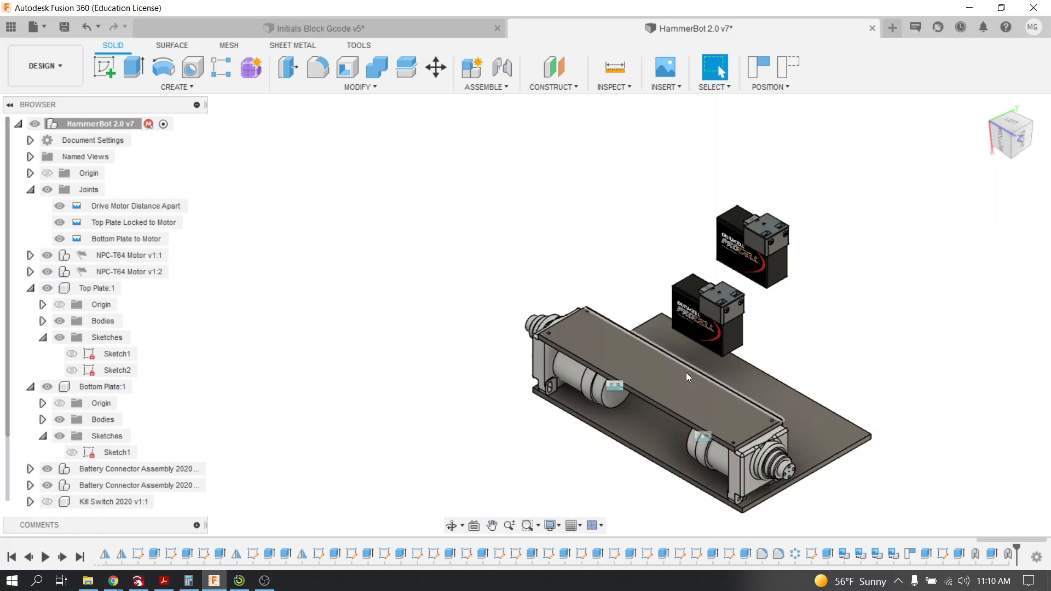
# Collapse the Top Plate and Bottom Plate entries and move the battery assembly nearest the plates freehand clear of them, beside the other battery
pyautogui.click(30, 288)
pyautogui.click(30, 305)
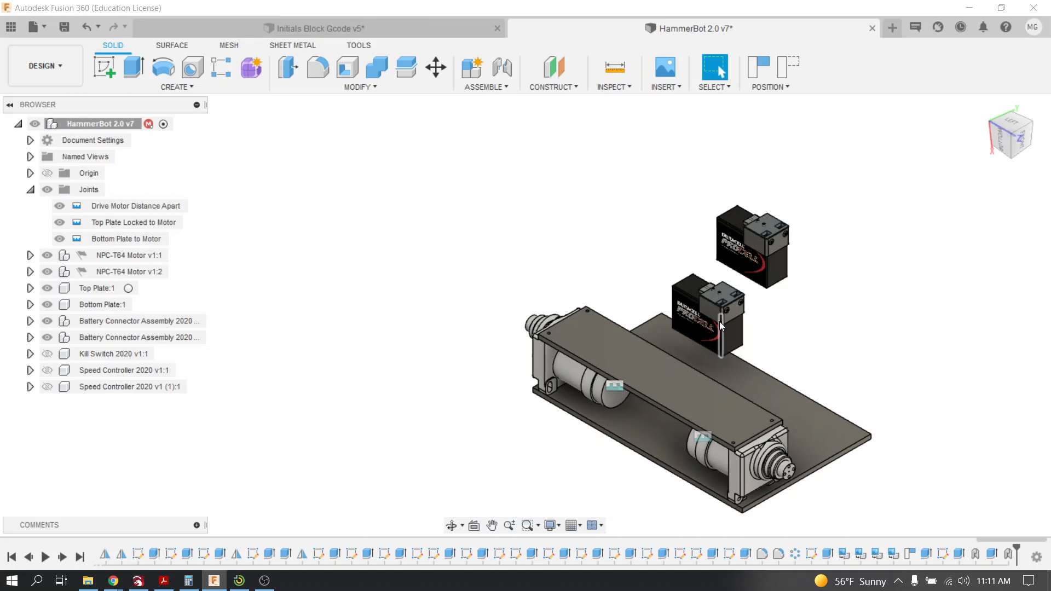
pyautogui.moveTo(720, 321); pyautogui.dragTo(832, 320)
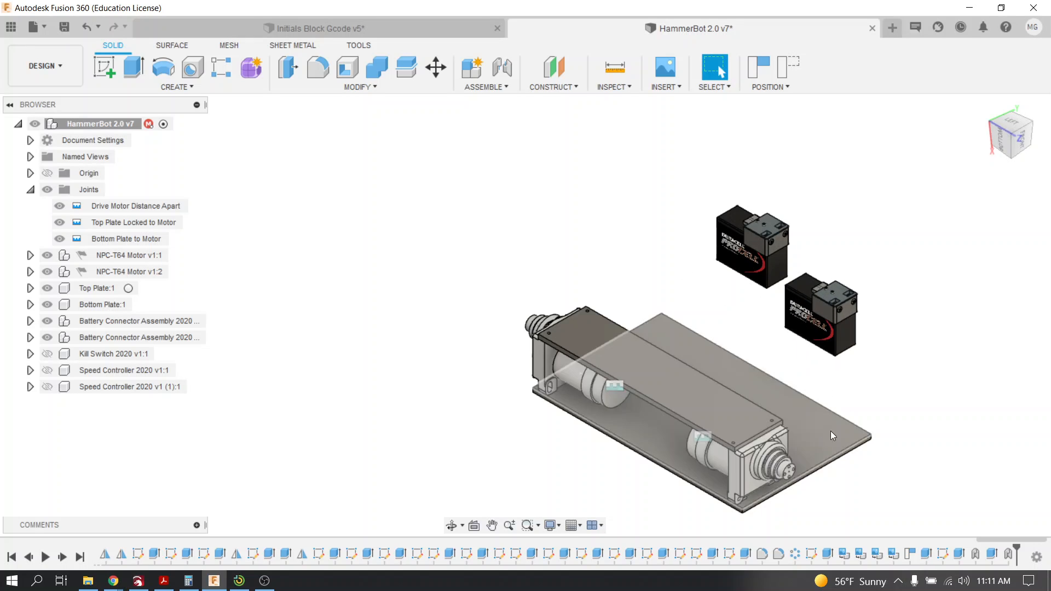
# Start a new joint for attaching a battery, with Rigid as its motion type
pyautogui.keyDown('shift'); pyautogui.moveTo(684, 466); pyautogui.dragTo(694, 366, button='middle'); pyautogui.keyUp('shift')
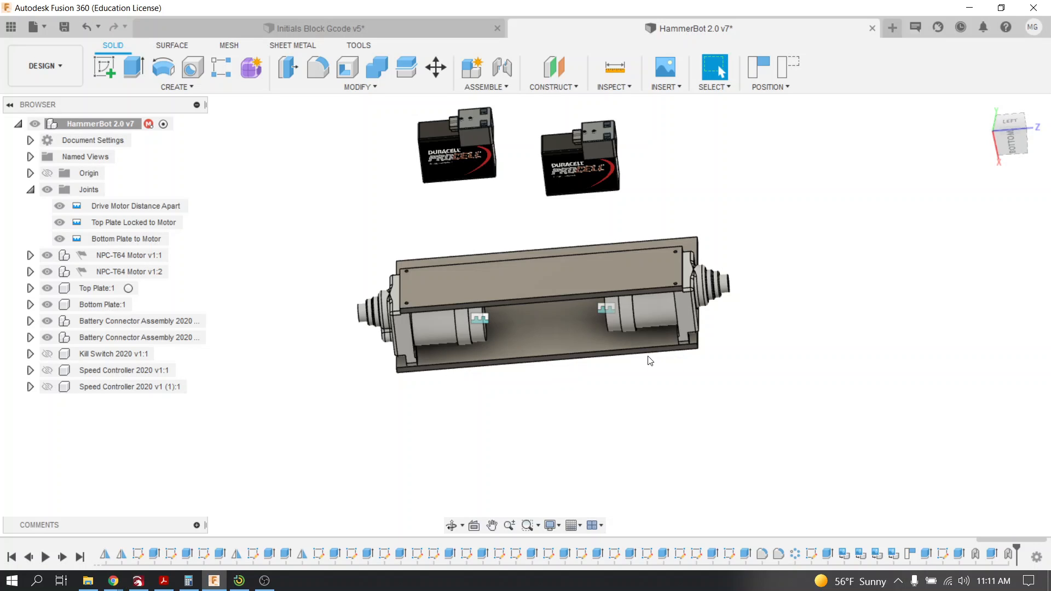
pyautogui.moveTo(650, 360)
pyautogui.keyDown('shift'); pyautogui.mouseDown(button='middle')
pyautogui.moveTo(640, 392)
pyautogui.moveTo(668, 347)
pyautogui.moveTo(601, 357)
pyautogui.moveTo(607, 369)
pyautogui.mouseUp(button='middle'); pyautogui.keyUp('shift')
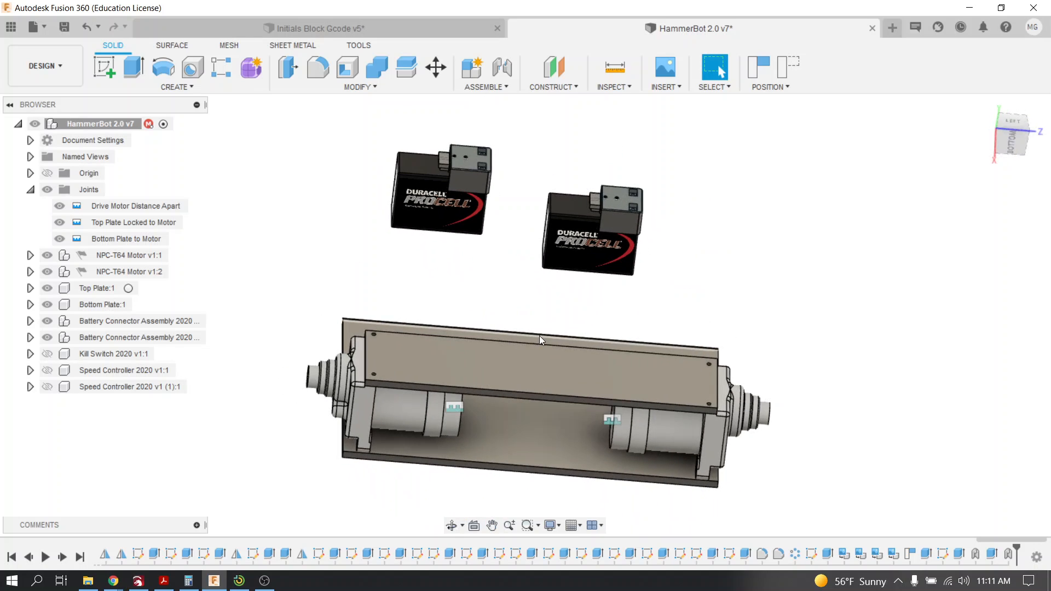
pyautogui.keyDown('shift'); pyautogui.moveTo(543, 333); pyautogui.dragTo(670, 397, button='middle'); pyautogui.keyUp('shift')
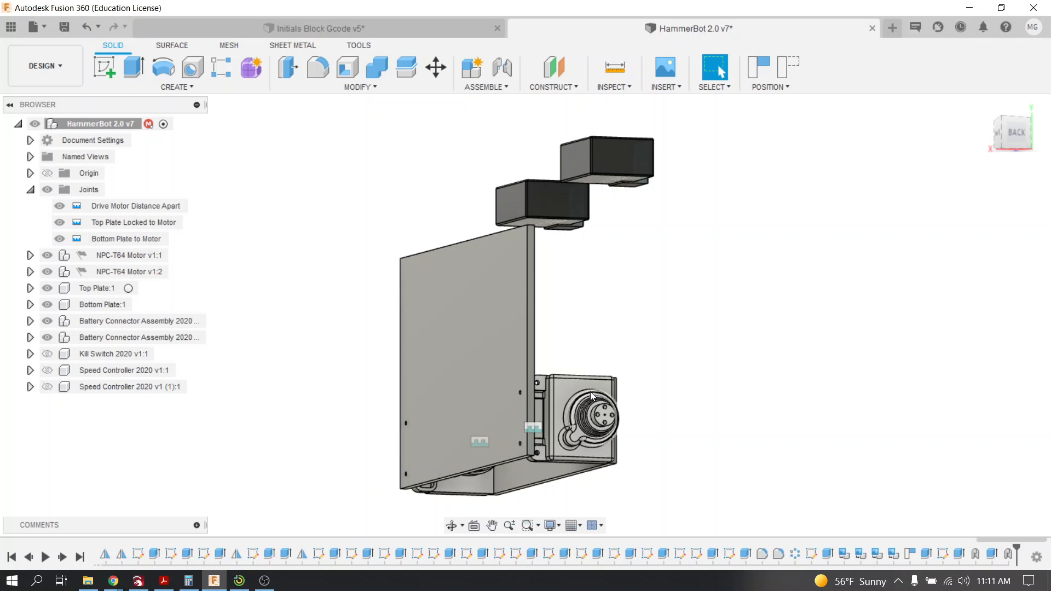
pyautogui.keyDown('shift'); pyautogui.moveTo(588, 393); pyautogui.dragTo(509, 353, button='middle'); pyautogui.keyUp('shift')
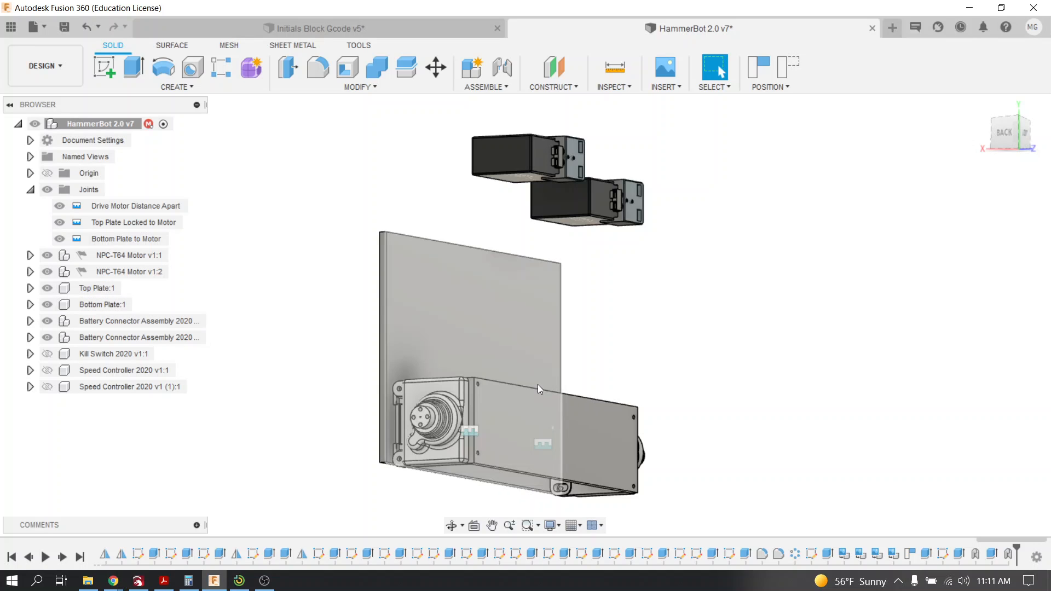
pyautogui.moveTo(533, 388)
pyautogui.keyDown('shift'); pyautogui.mouseDown(button='middle')
pyautogui.moveTo(509, 351)
pyautogui.moveTo(505, 390)
pyautogui.moveTo(523, 402)
pyautogui.mouseUp(button='middle'); pyautogui.keyUp('shift')
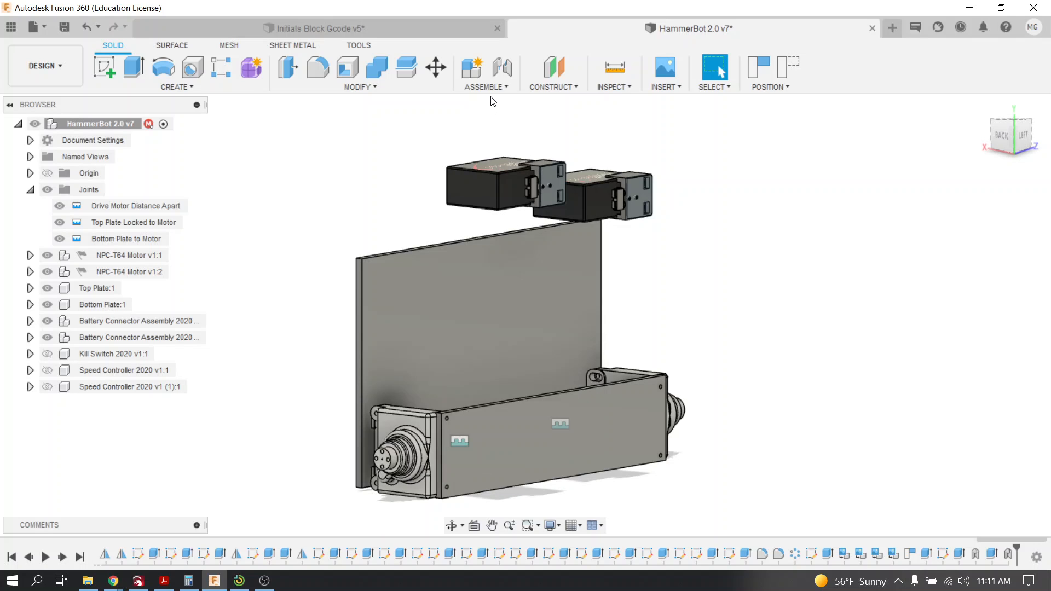
pyautogui.click(484, 87)
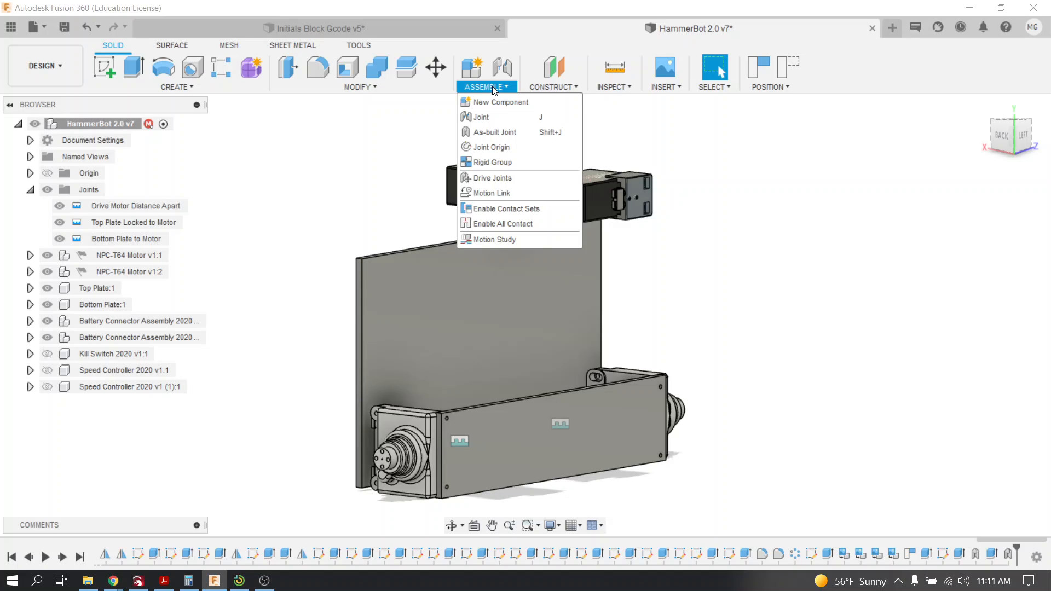
pyautogui.click(496, 117)
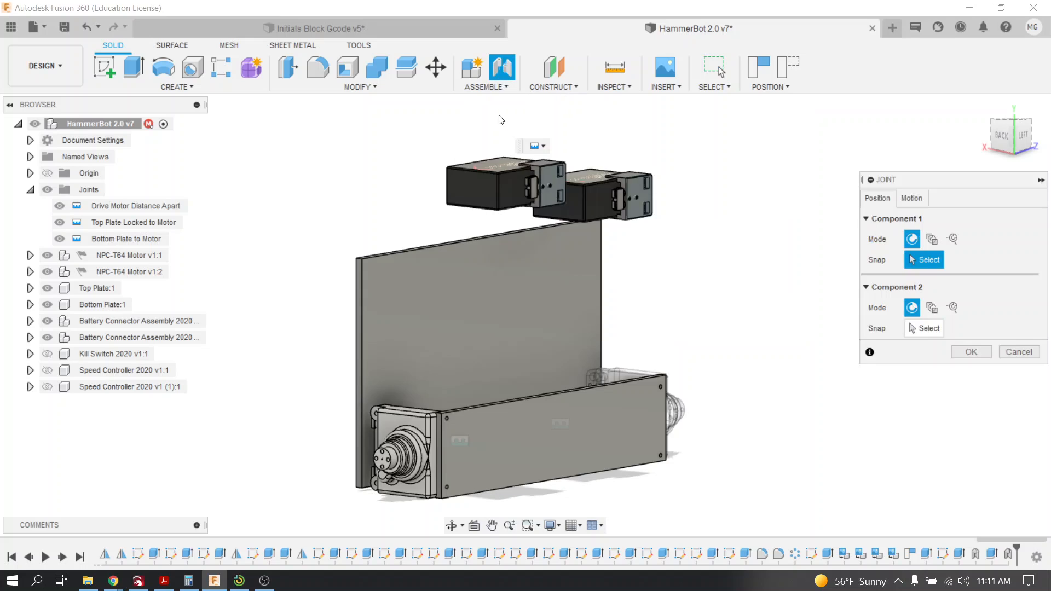
pyautogui.click(919, 200)
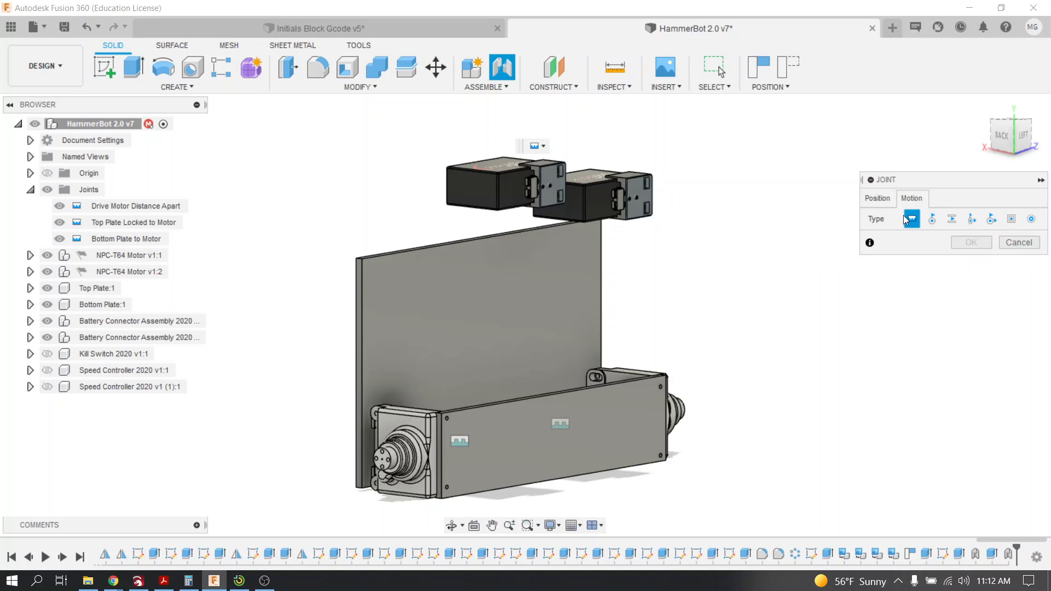
pyautogui.click(878, 201)
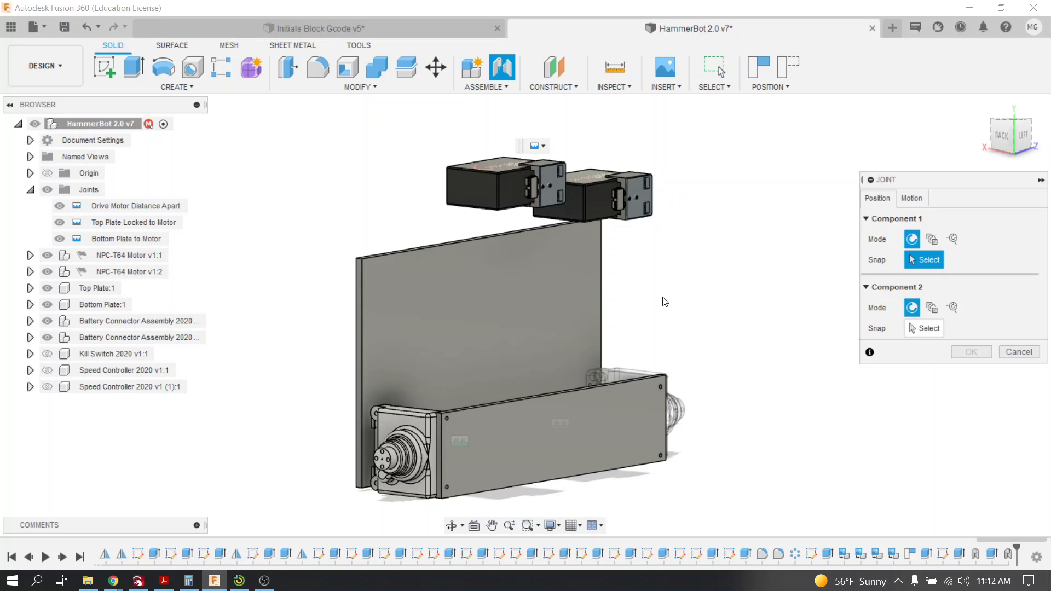
pyautogui.click(912, 198)
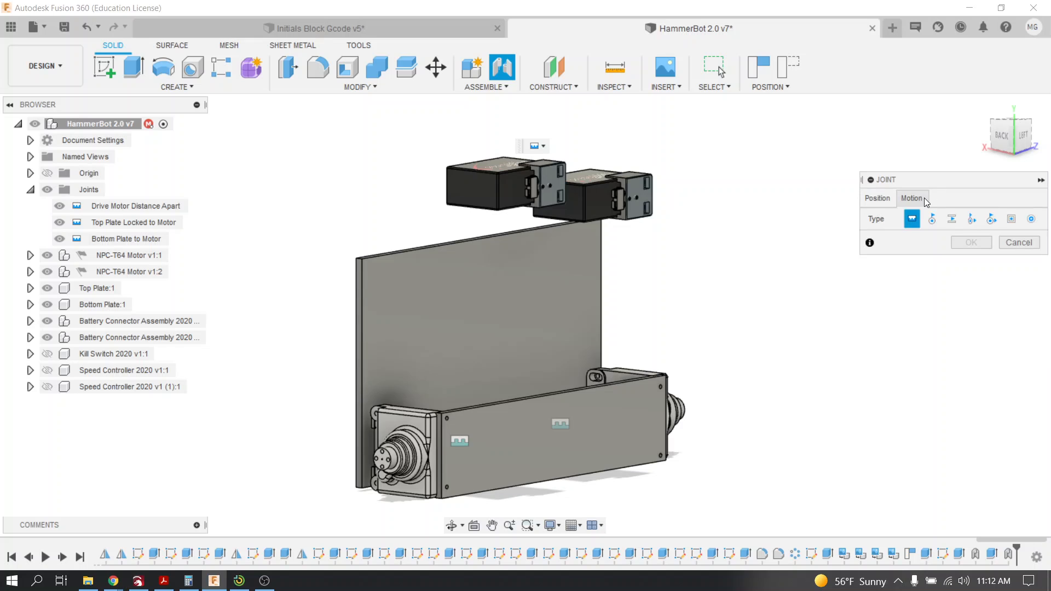
pyautogui.click(888, 203)
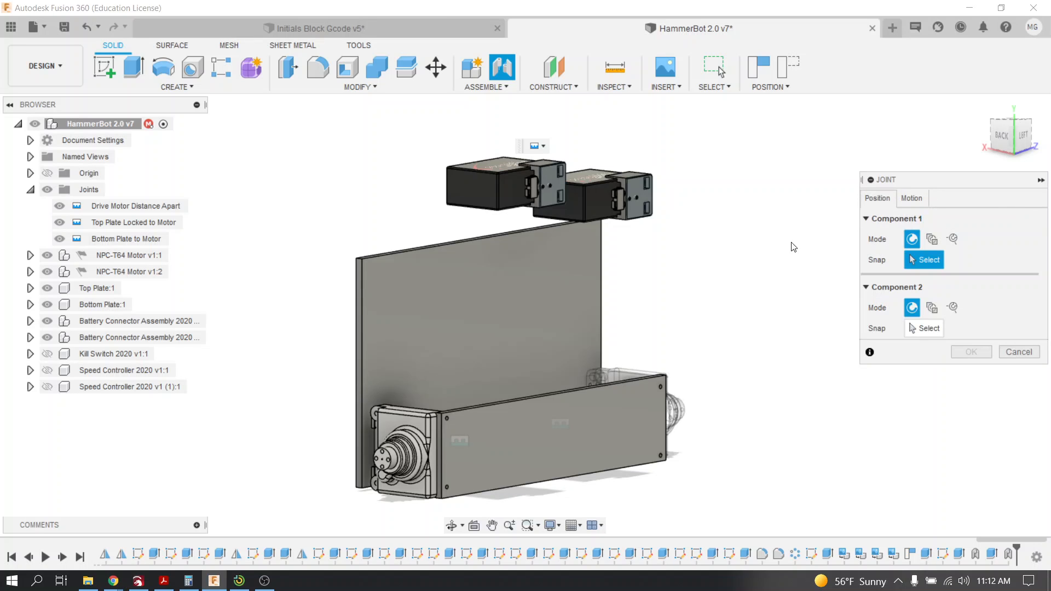
# Snap the center of one battery's face opposite its connector to the center of the Top Plate's inner face
pyautogui.keyDown('shift'); pyautogui.moveTo(666, 271); pyautogui.dragTo(782, 302, button='middle'); pyautogui.keyUp('shift')
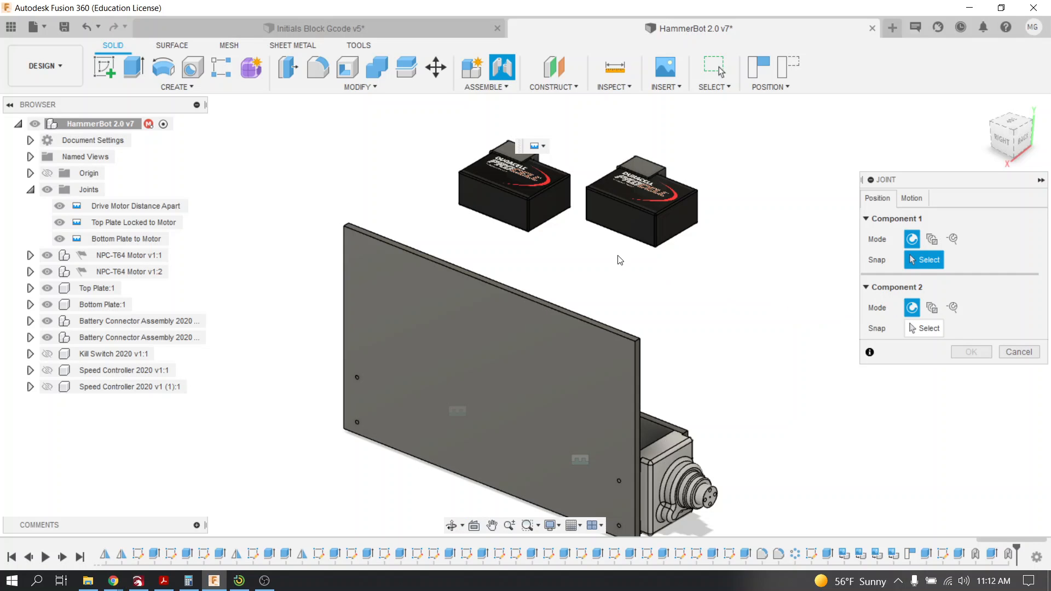
pyautogui.scroll(3, 620, 260)
pyautogui.scroll(2, 619, 258)
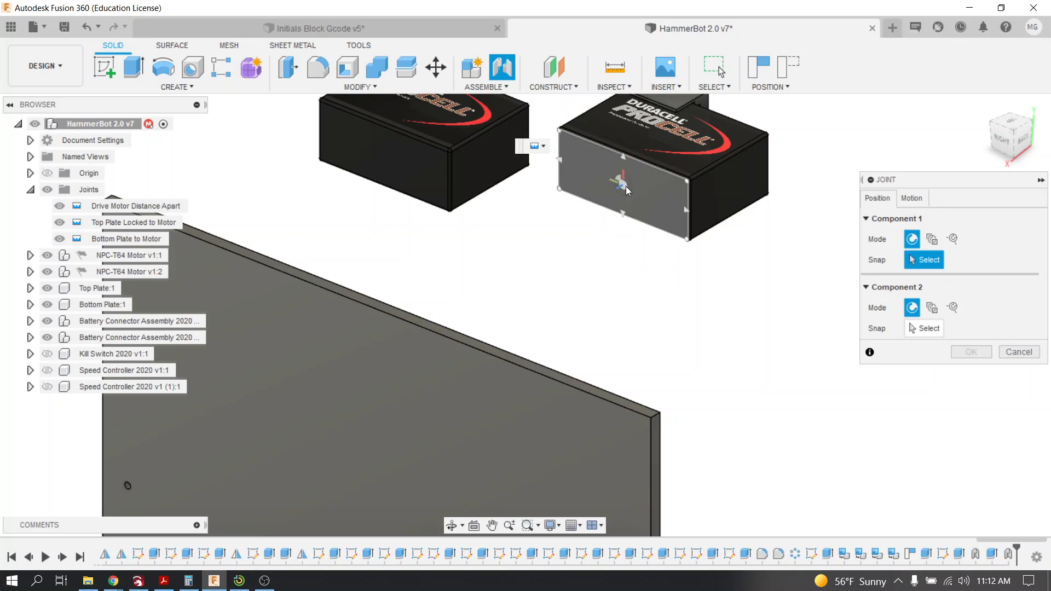
pyautogui.scroll(1, 623, 186)
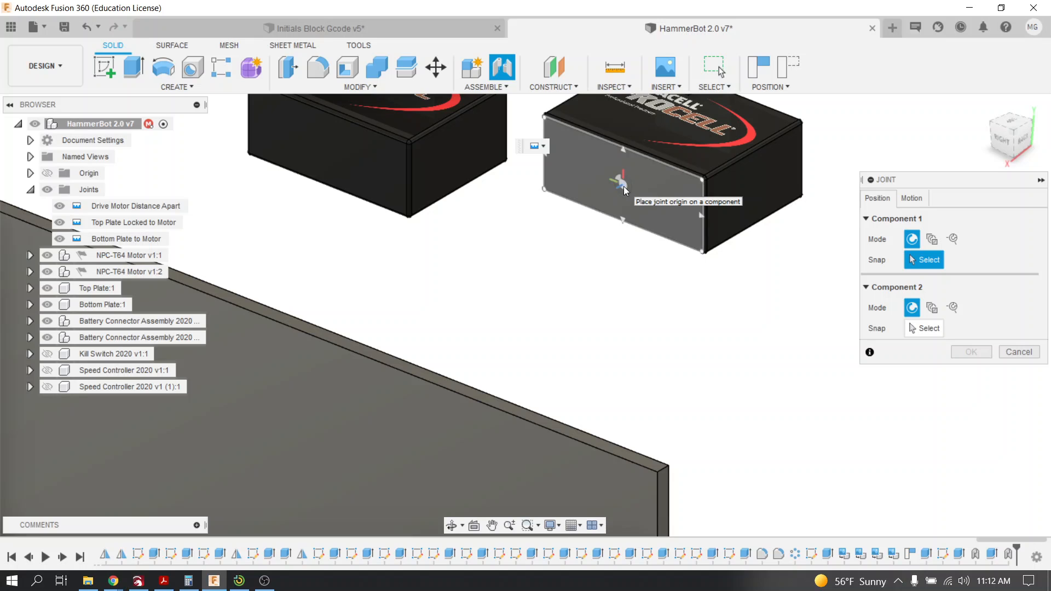
pyautogui.scroll(1, 625, 189)
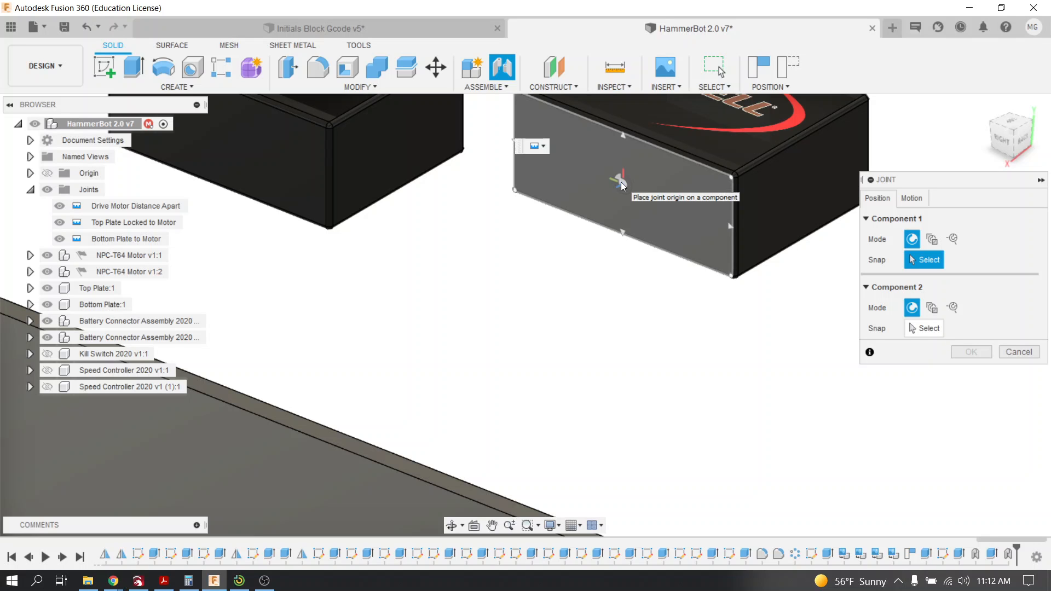
pyautogui.click(621, 182)
pyautogui.scroll(-5, 651, 292)
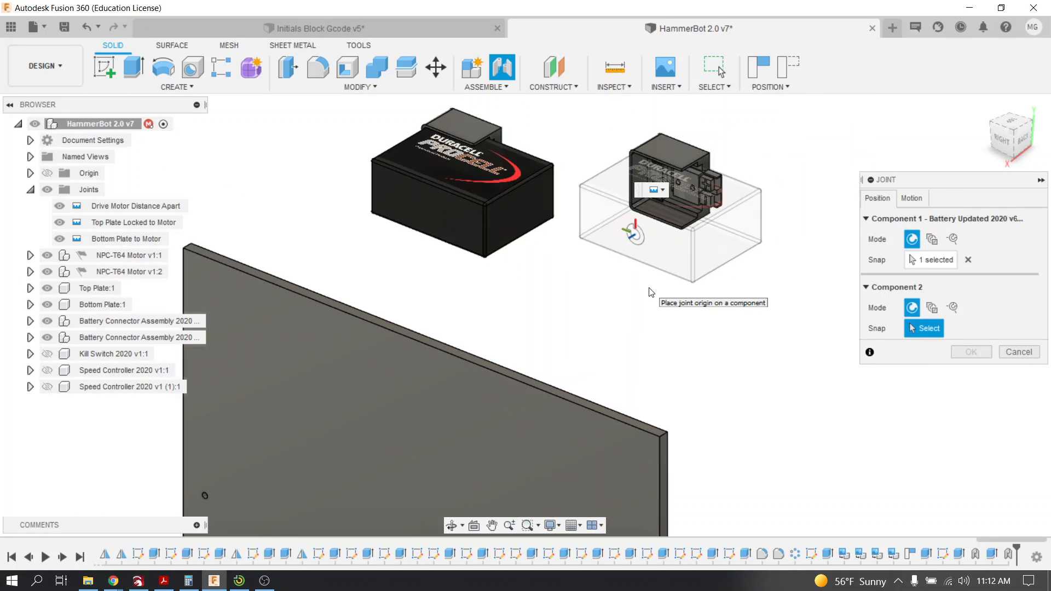
pyautogui.keyDown('shift'); pyautogui.moveTo(665, 328); pyautogui.dragTo(422, 92, button='middle'); pyautogui.keyUp('shift')
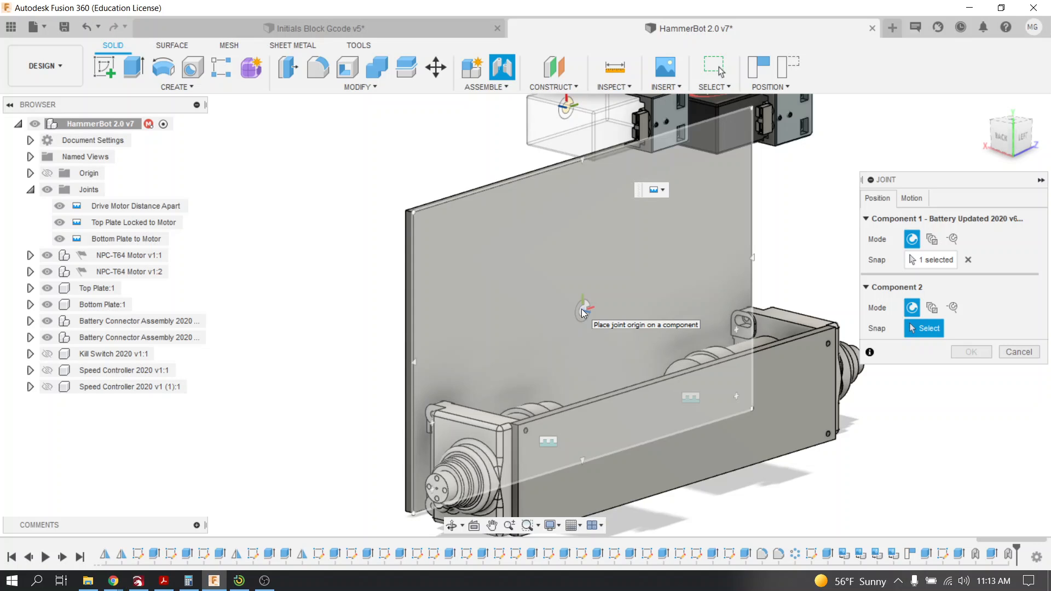
pyautogui.click(583, 311)
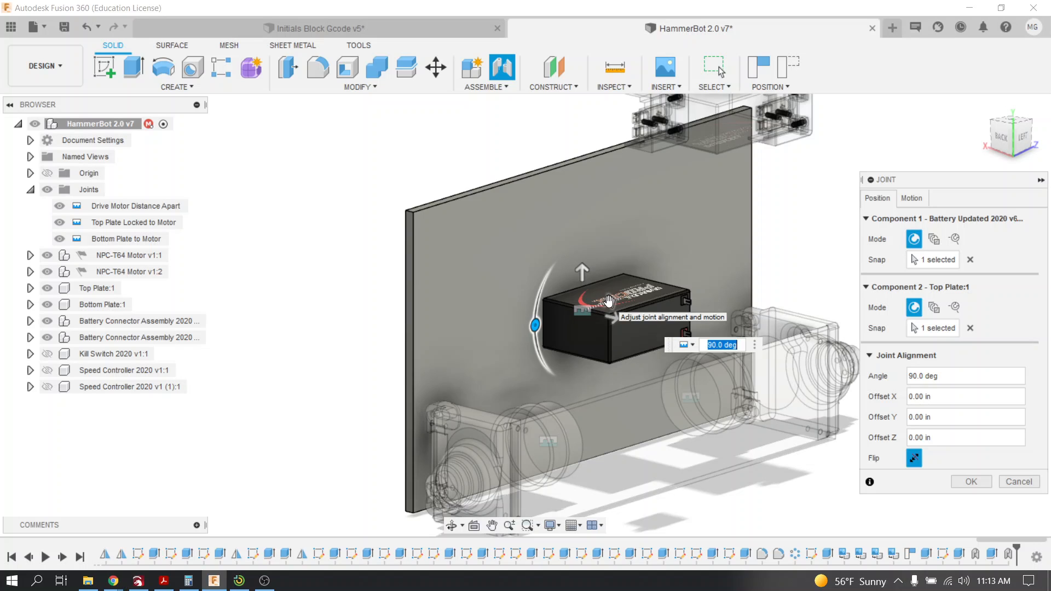
# Offset the battery joint 1.00 in along X, set its angle to 0 deg and complete the joint
pyautogui.moveTo(609, 301); pyautogui.dragTo(604, 279)
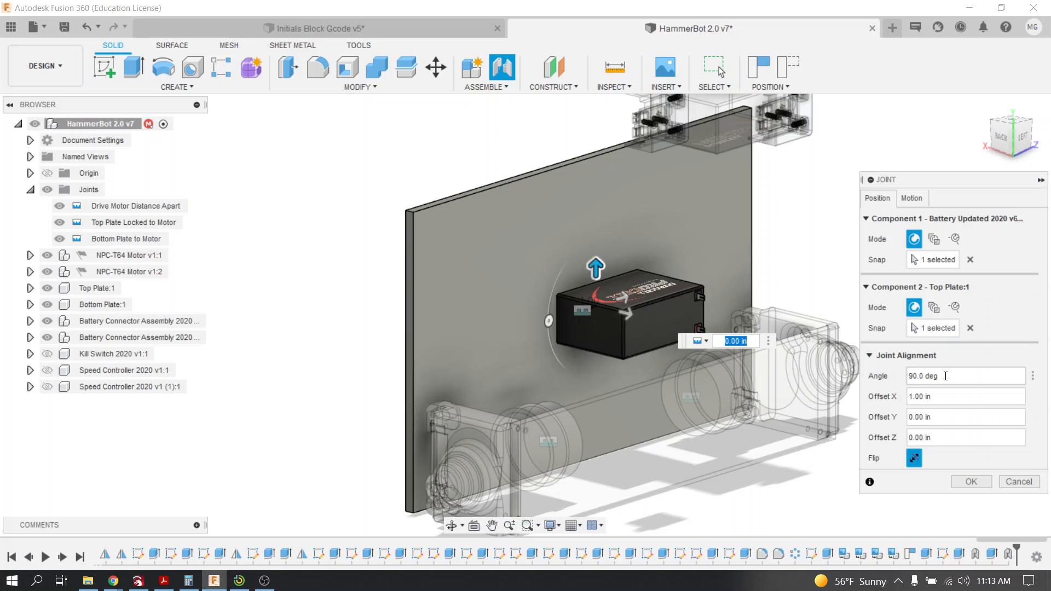
pyautogui.click(925, 377)
pyautogui.write('0')
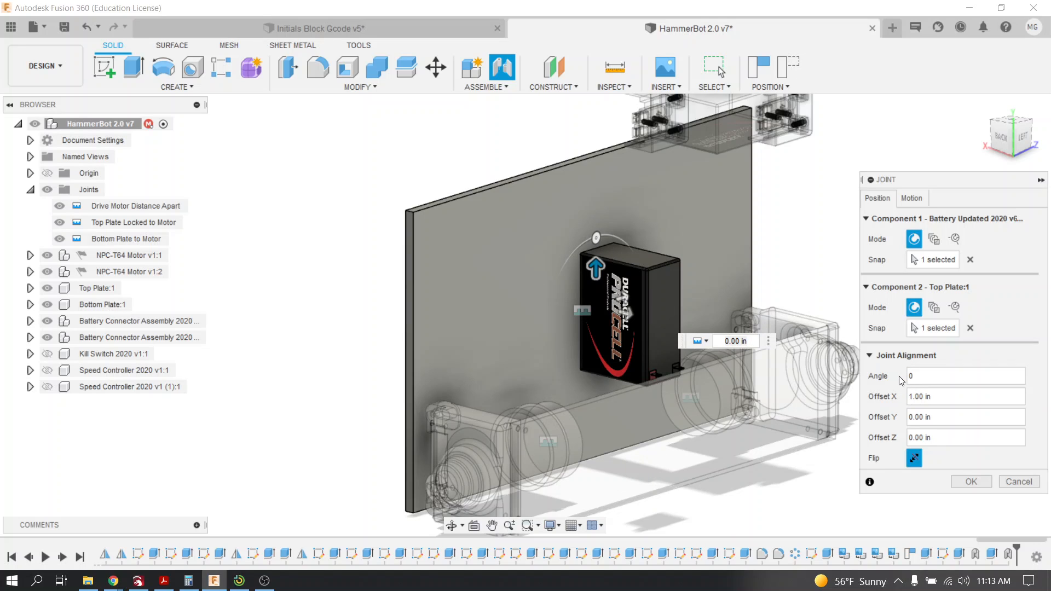
pyautogui.press('BackSpace')
pyautogui.write('90')
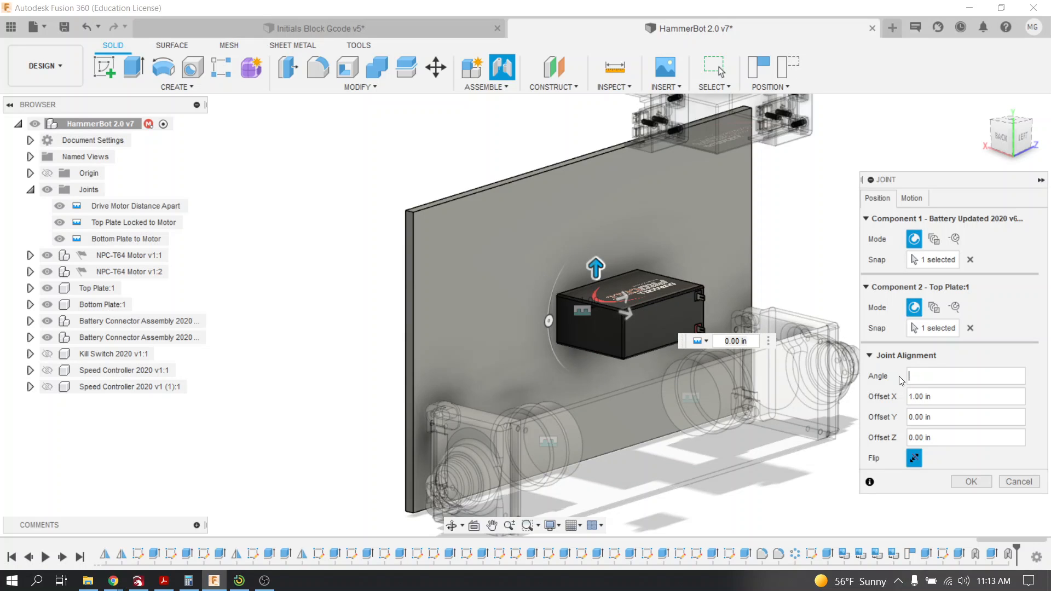
pyautogui.write('0')
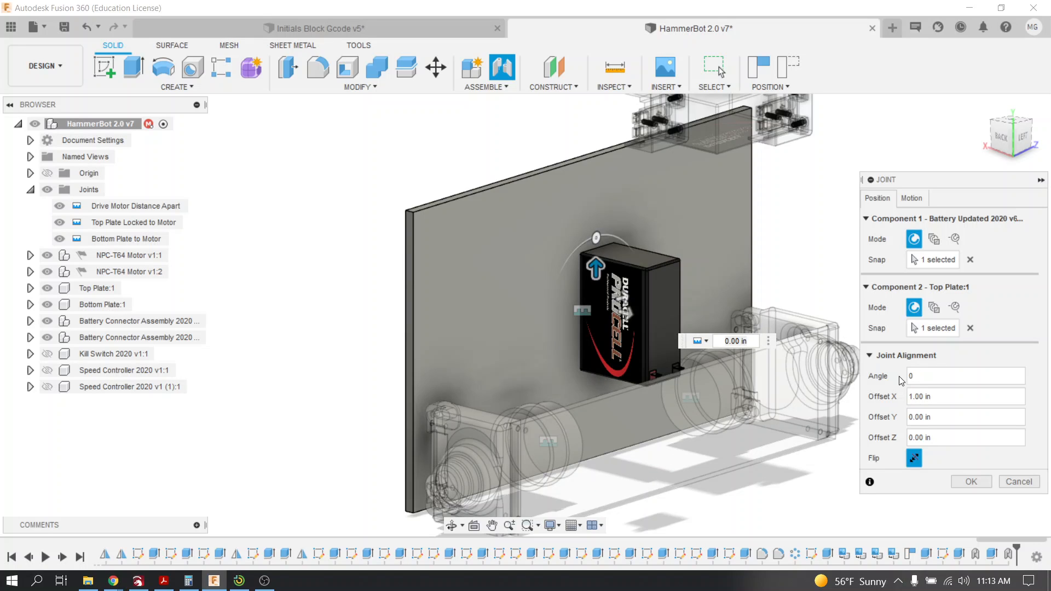
pyautogui.click(970, 484)
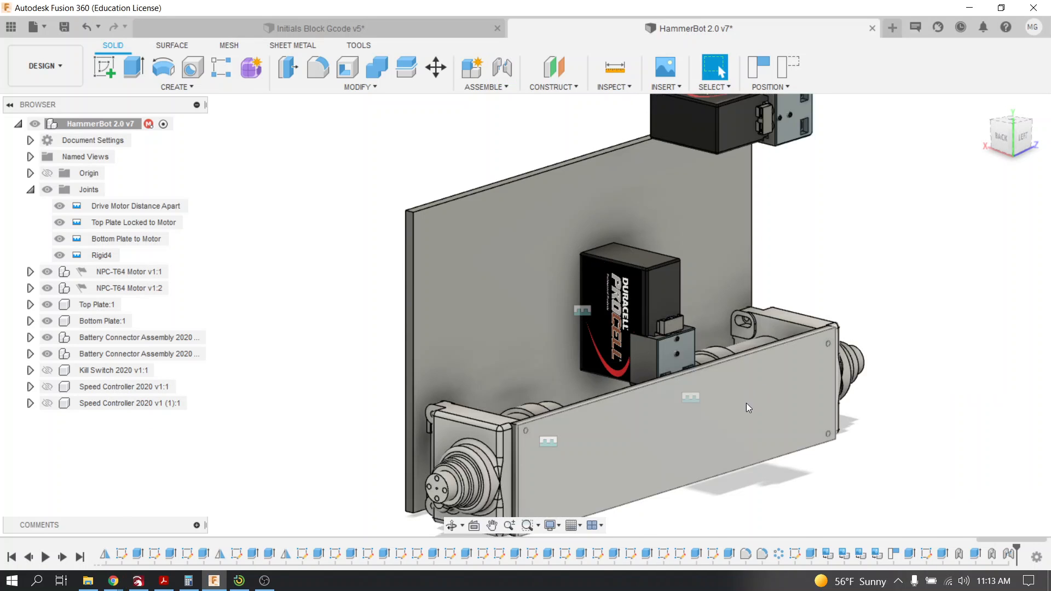
# Rename the new battery joint as Battery1
pyautogui.click(451, 525)
pyautogui.moveTo(729, 449); pyautogui.dragTo(840, 469)
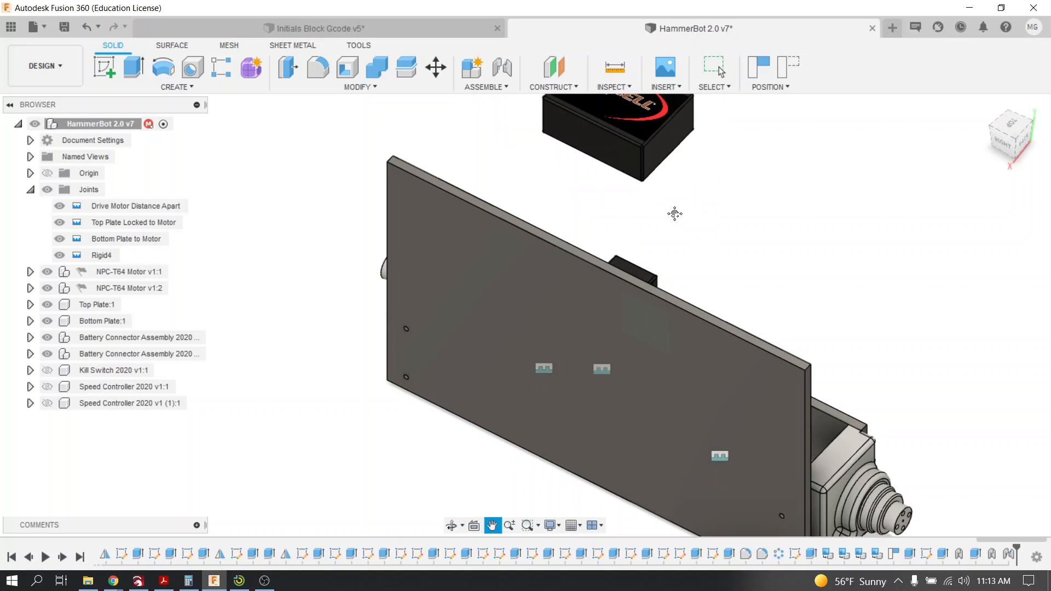
pyautogui.moveTo(674, 213); pyautogui.dragTo(646, 266)
pyautogui.click(104, 255)
pyautogui.rightClick(109, 256)
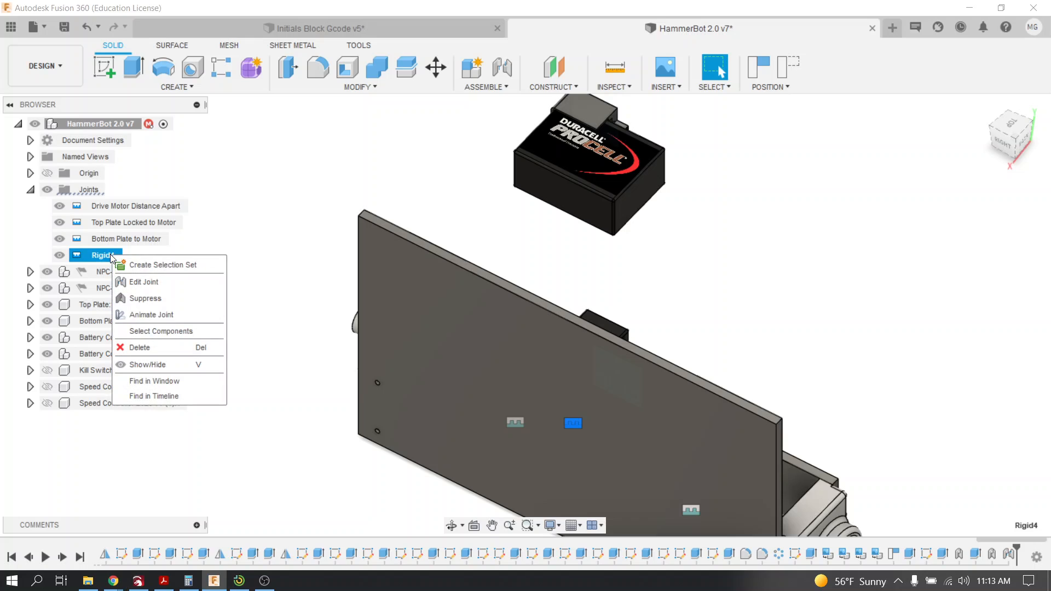
pyautogui.doubleClick(103, 256)
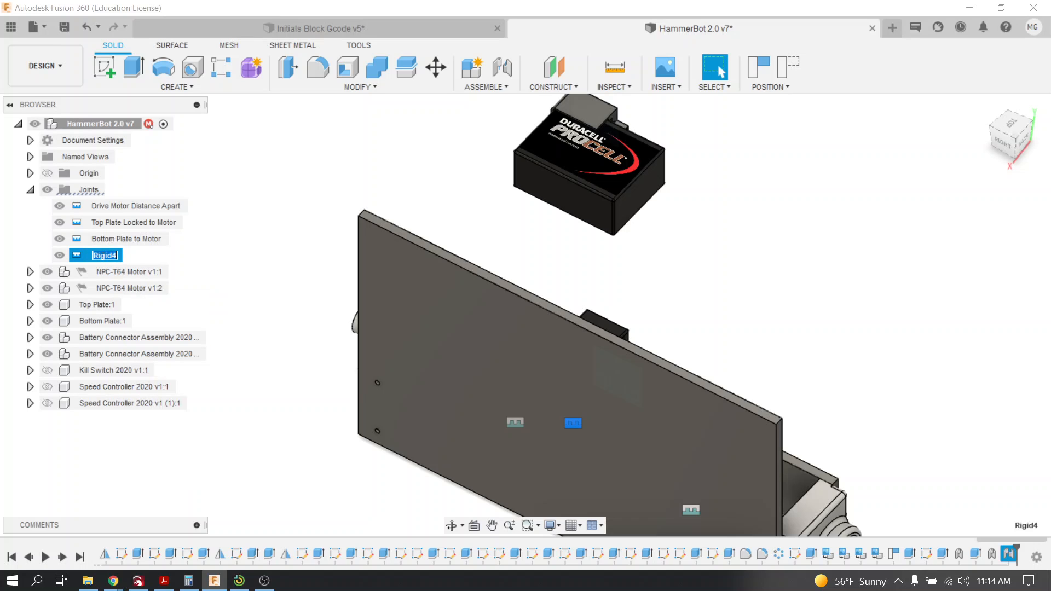
pyautogui.write('Battery1')
pyautogui.press('Return')
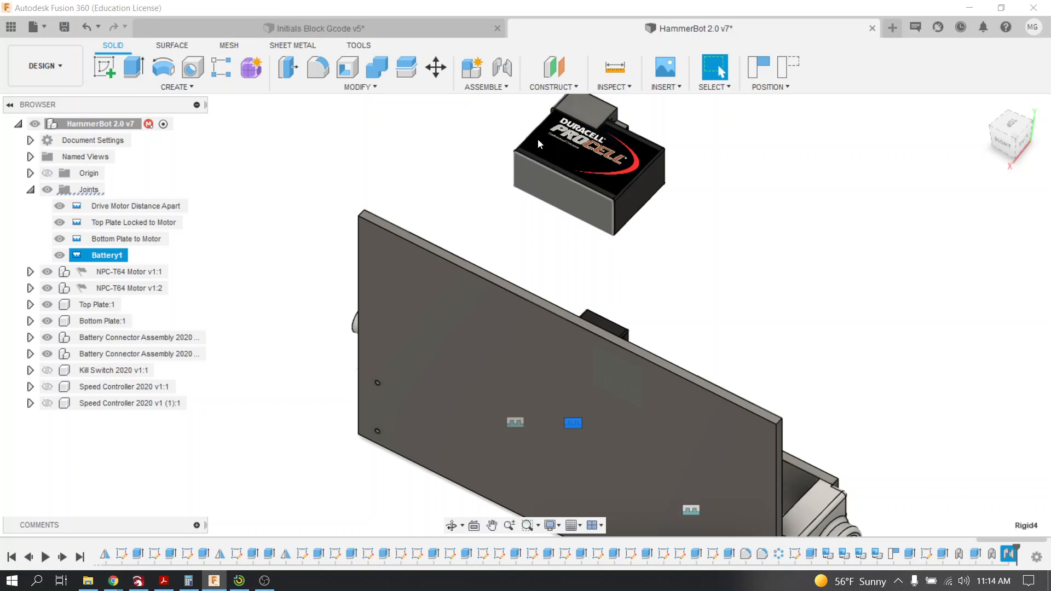
# Start a Rigid joint that snaps the center of the second battery's face opposite its connector to the center of the Top Plate's inner face
pyautogui.click(486, 87)
pyautogui.click(490, 116)
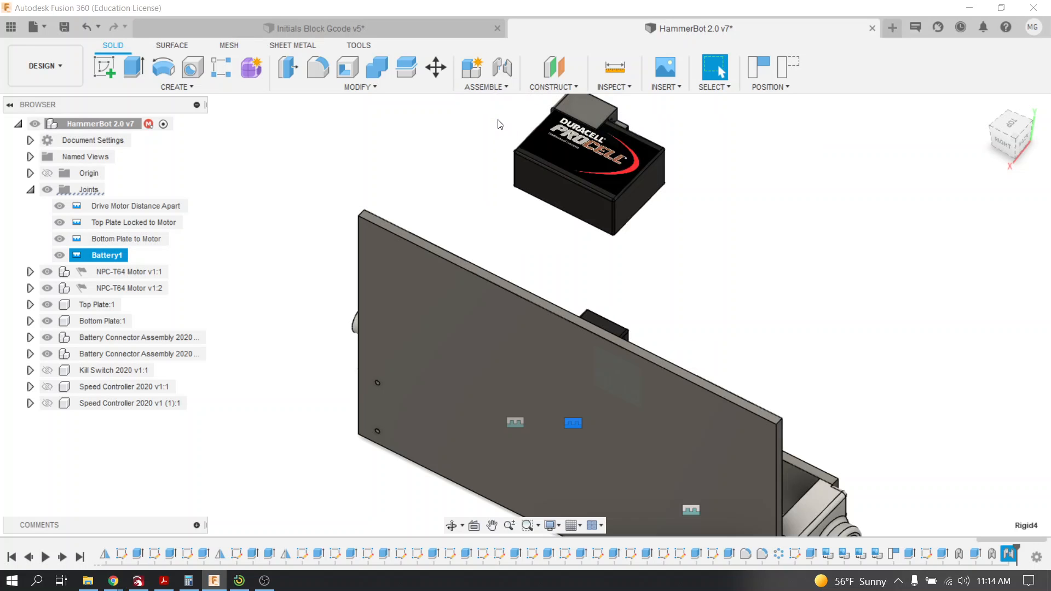
pyautogui.click(912, 198)
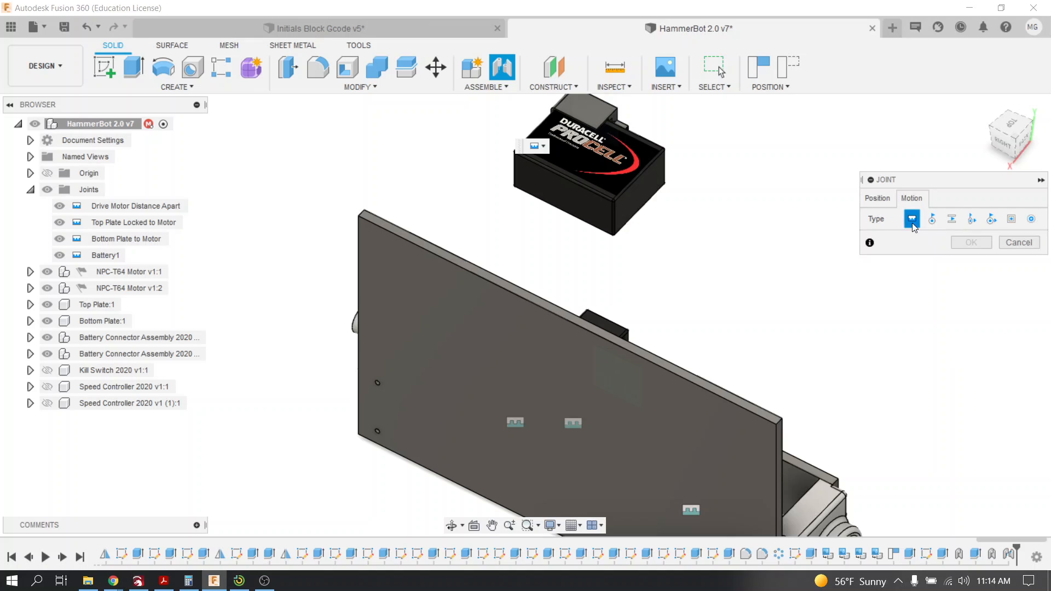
pyautogui.click(877, 198)
pyautogui.click(563, 197)
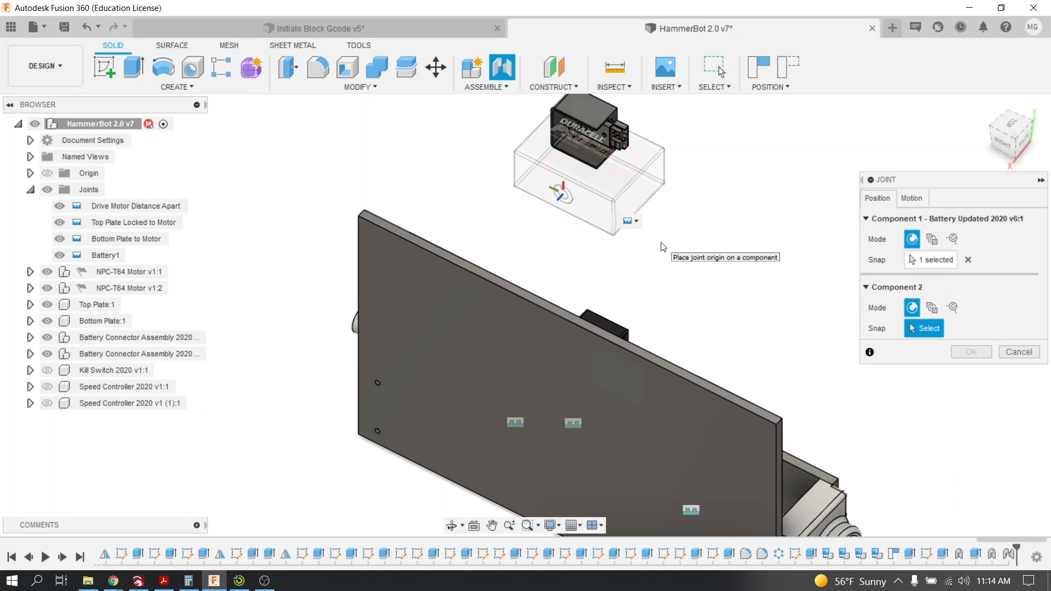
pyautogui.keyDown('shift'); pyautogui.moveTo(603, 270); pyautogui.dragTo(530, 258, button='middle'); pyautogui.keyUp('shift')
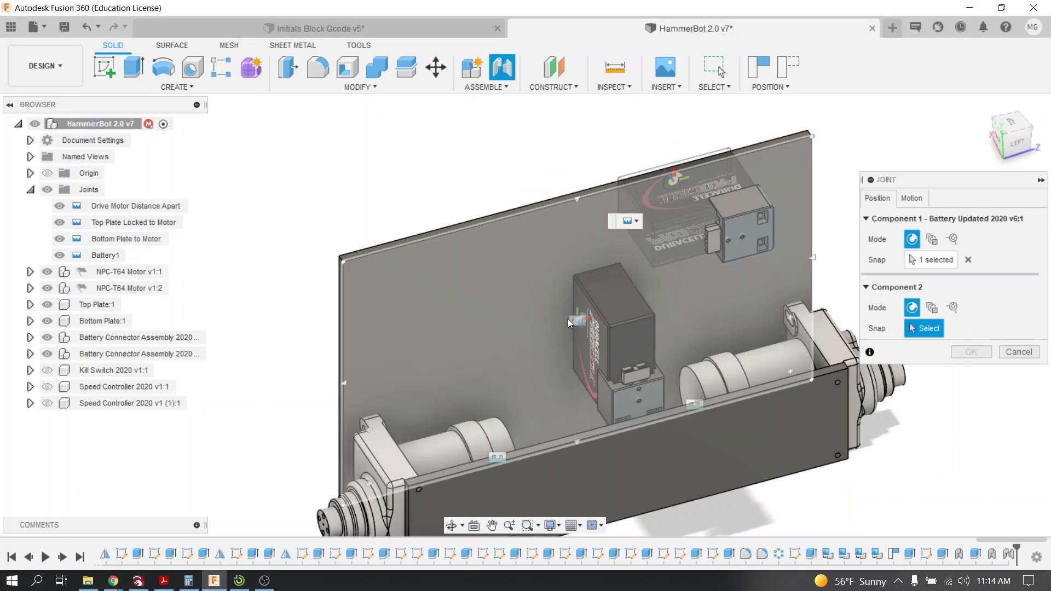
pyautogui.click(566, 322)
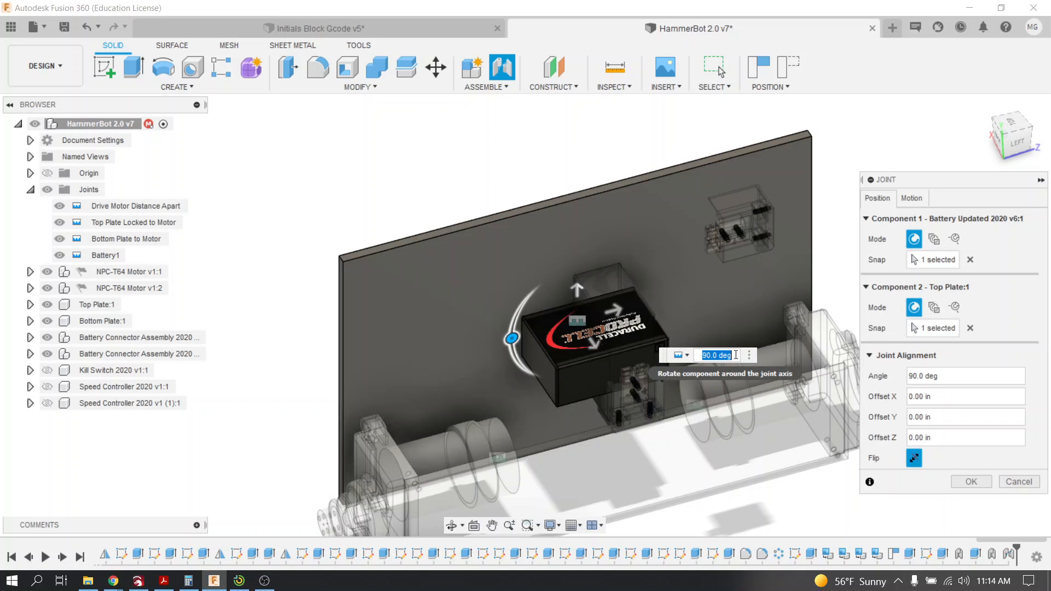
# Set the second battery joint's angle to 0 deg, offset it -3.00 in along X and complete the joint
pyautogui.write('0')
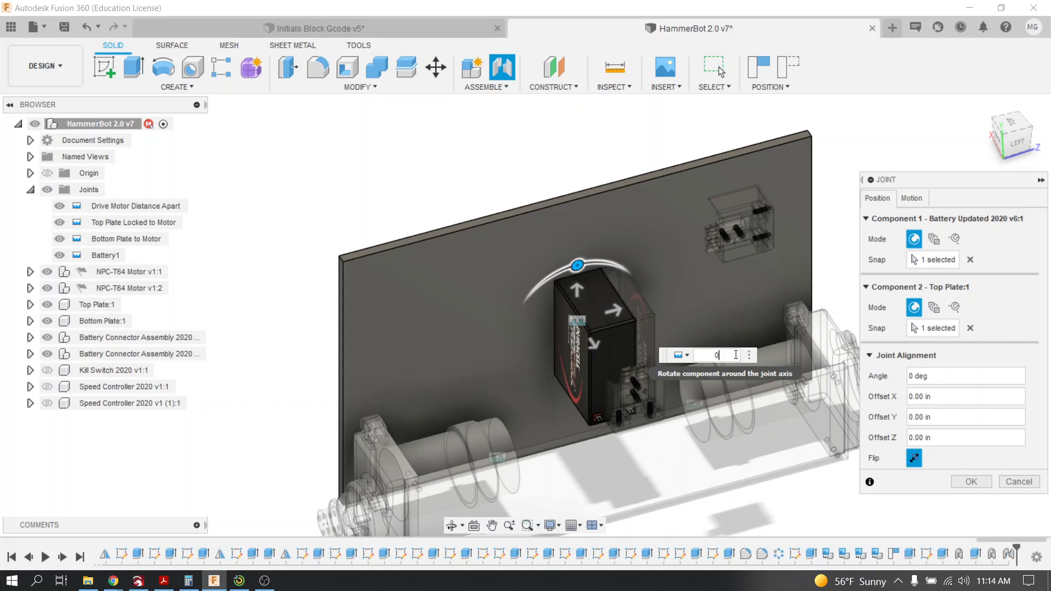
pyautogui.moveTo(619, 313)
pyautogui.mouseDown()
pyautogui.moveTo(609, 322)
pyautogui.moveTo(618, 328)
pyautogui.mouseUp()
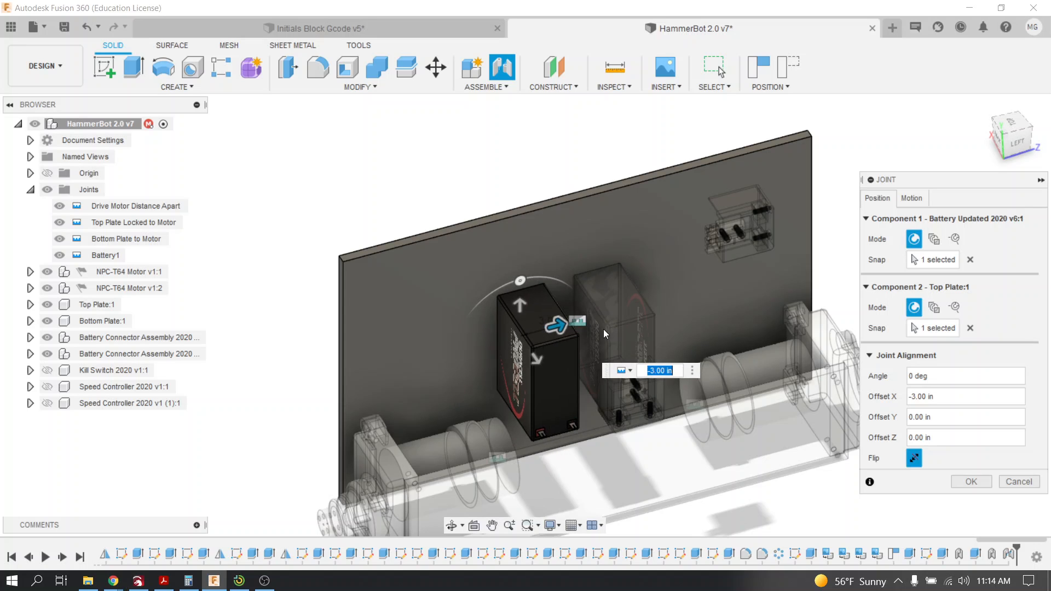
pyautogui.click(968, 482)
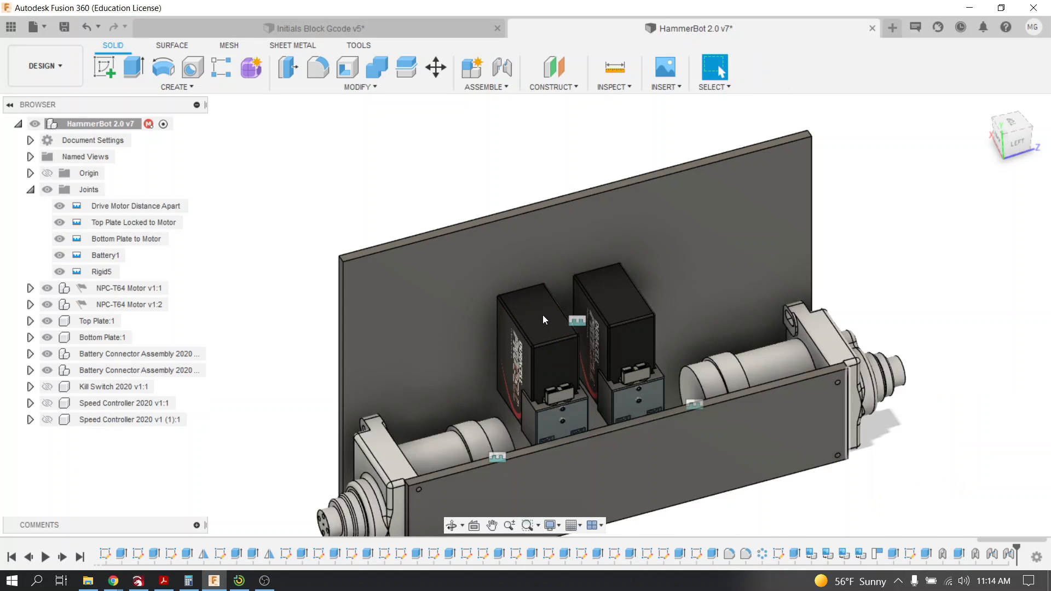
# Rename the second battery's joint as Battery 2
pyautogui.click(104, 272)
pyautogui.click(106, 273)
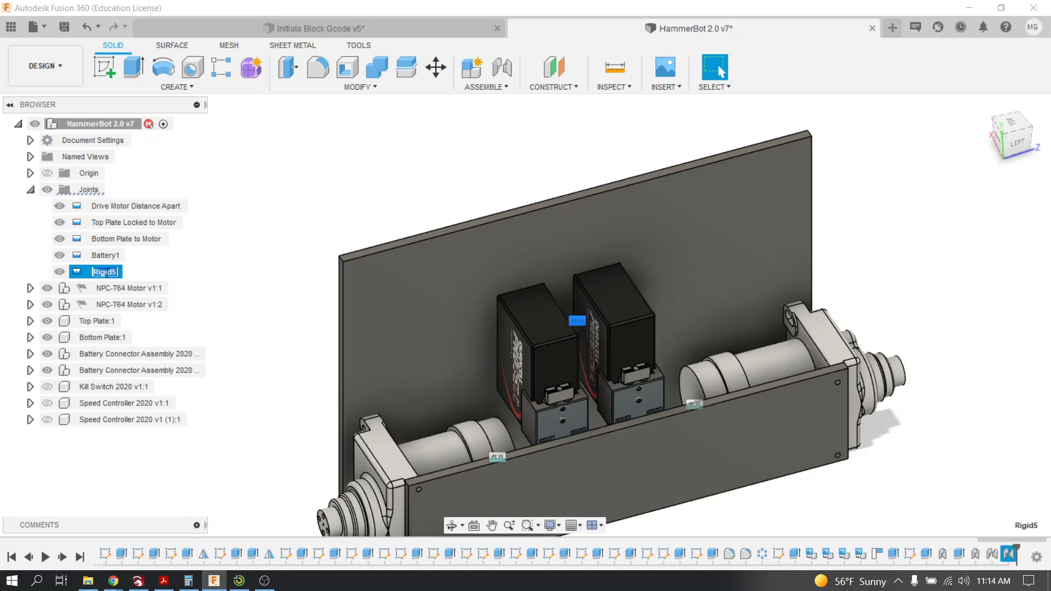
pyautogui.write('Battery 2')
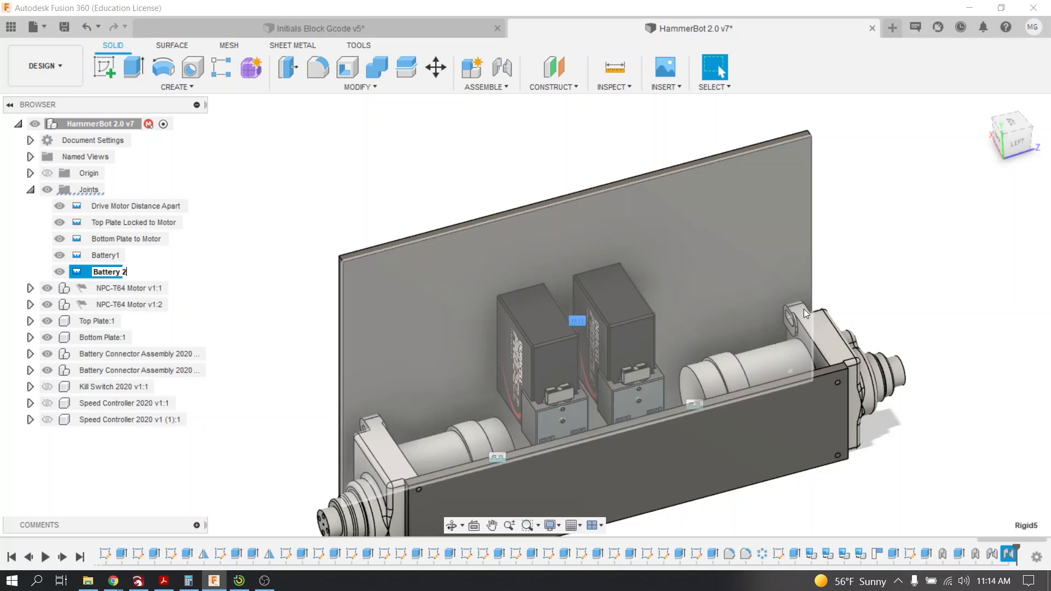
pyautogui.press('Return')
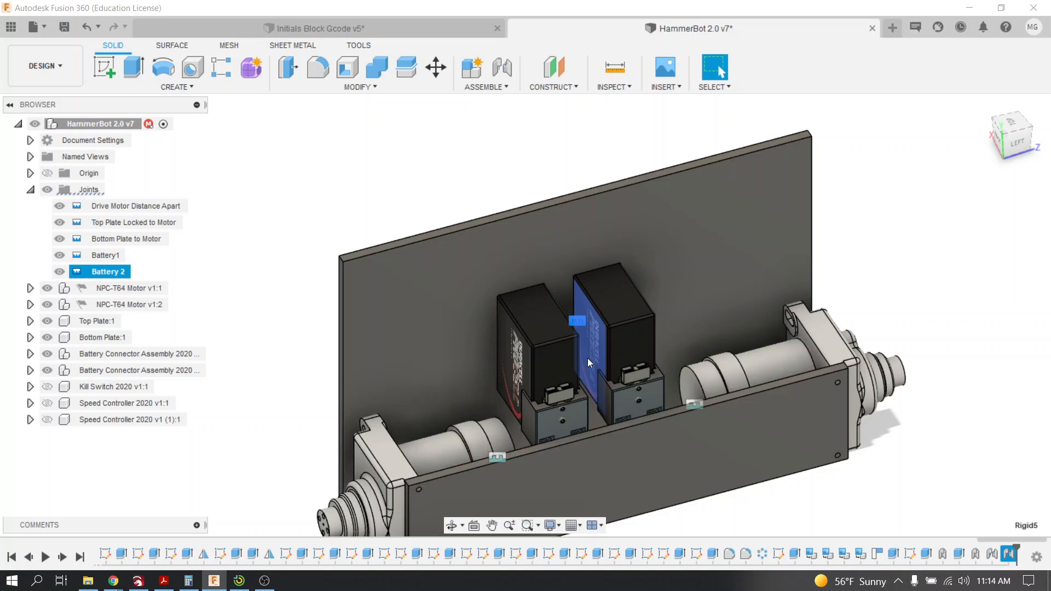
# Try offsetting the Battery1 joint 2.00 in along X and 3.00 in along Y, and undo that joint edit
pyautogui.rightClick(109, 257)
pyautogui.click(130, 286)
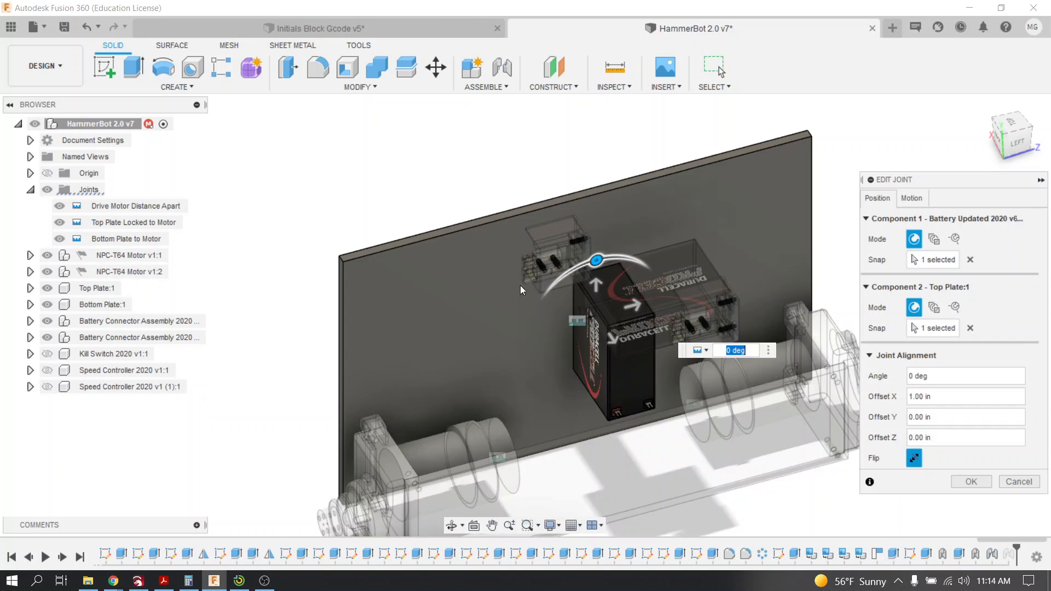
pyautogui.moveTo(627, 306); pyautogui.dragTo(608, 233)
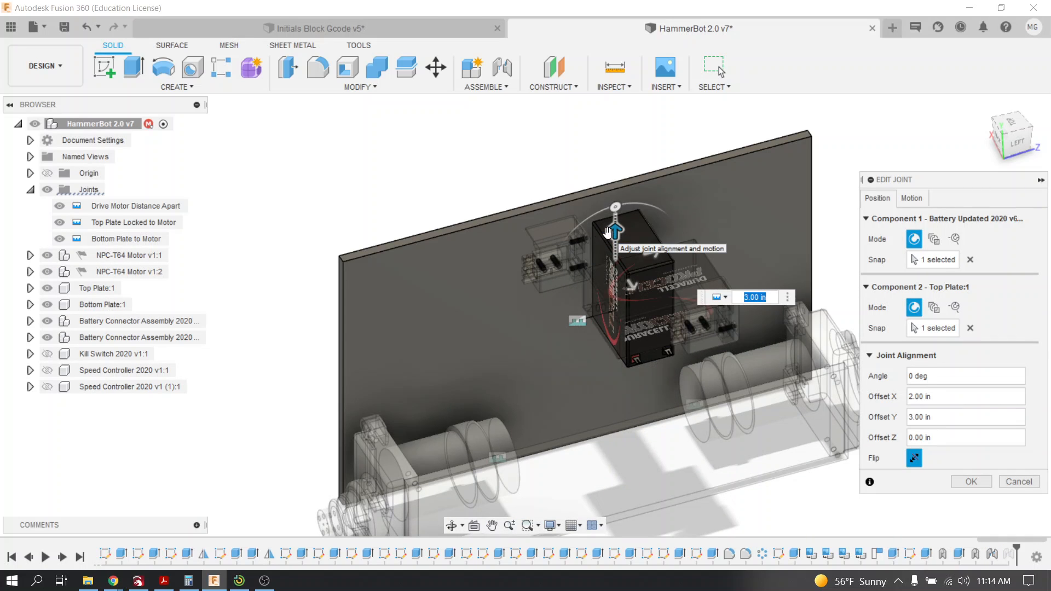
pyautogui.click(977, 484)
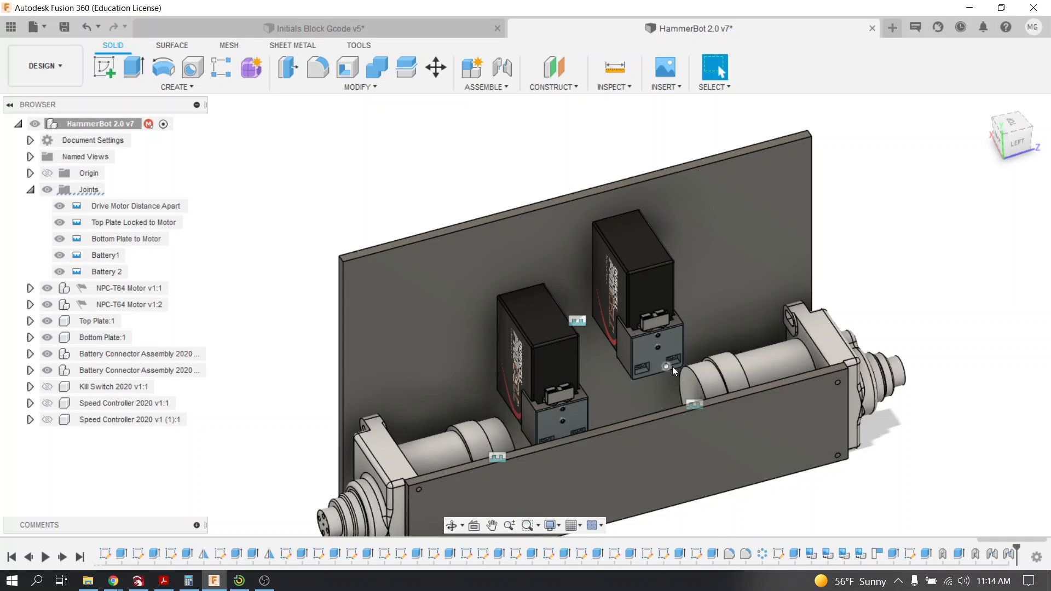
pyautogui.click(85, 28)
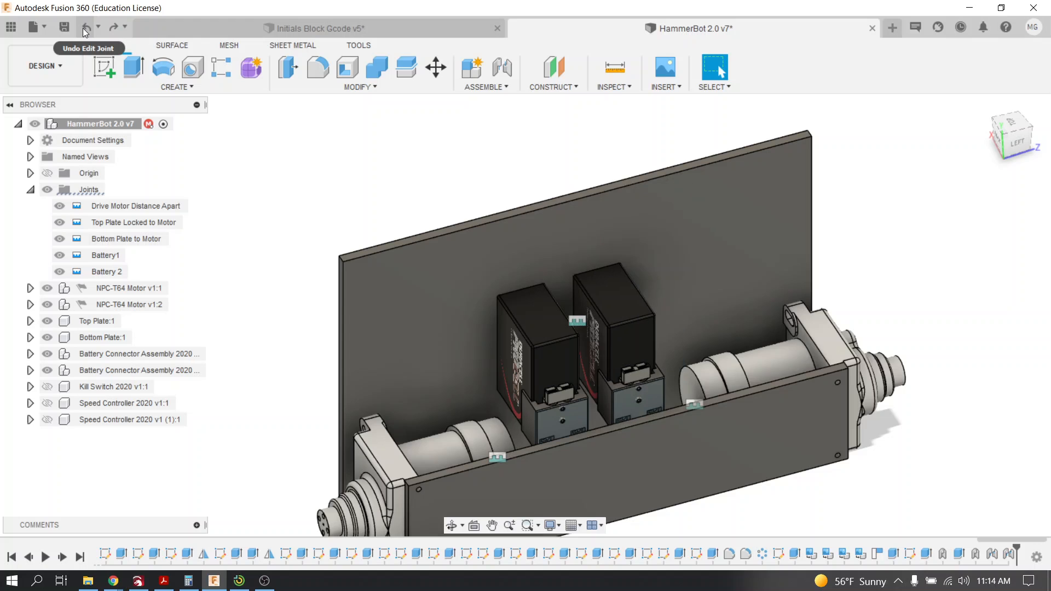
# Edit the Battery1 joint and set its Y offset to -4.00 in
pyautogui.keyDown('shift'); pyautogui.moveTo(759, 307); pyautogui.dragTo(716, 202, button='middle'); pyautogui.keyUp('shift')
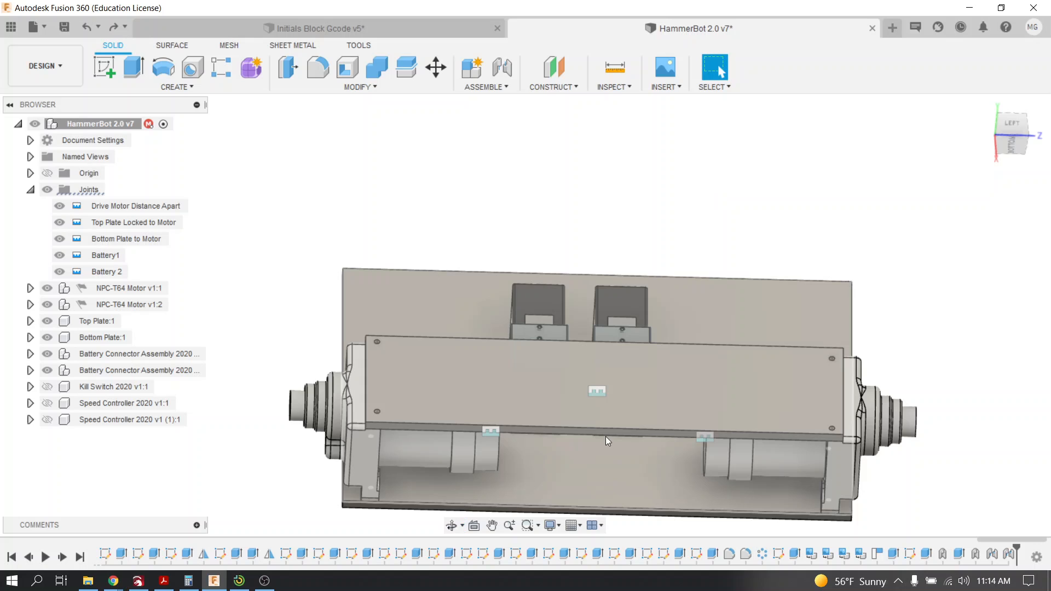
pyautogui.rightClick(111, 258)
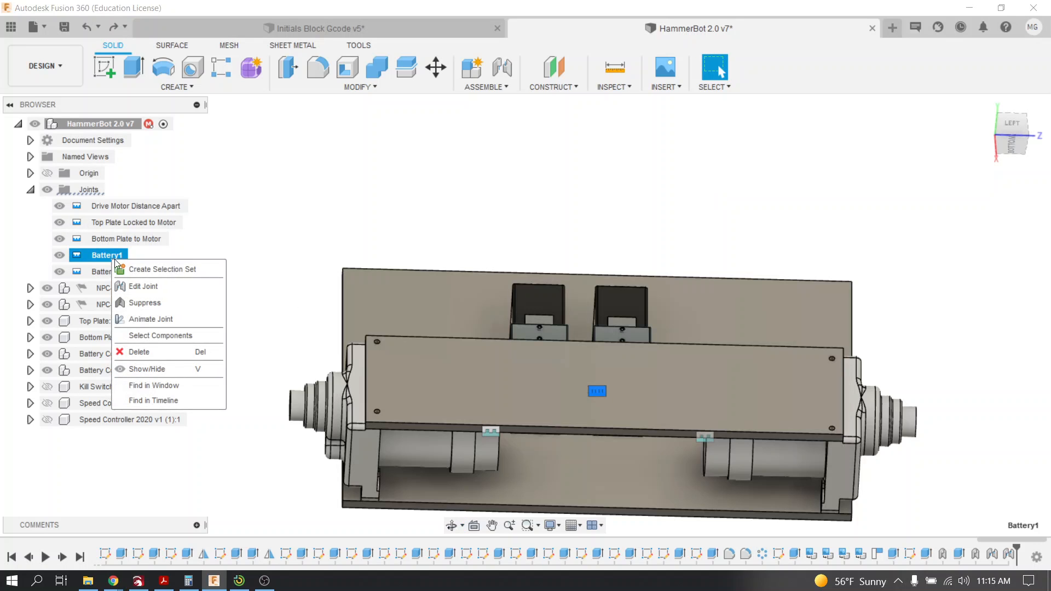
pyautogui.click(136, 285)
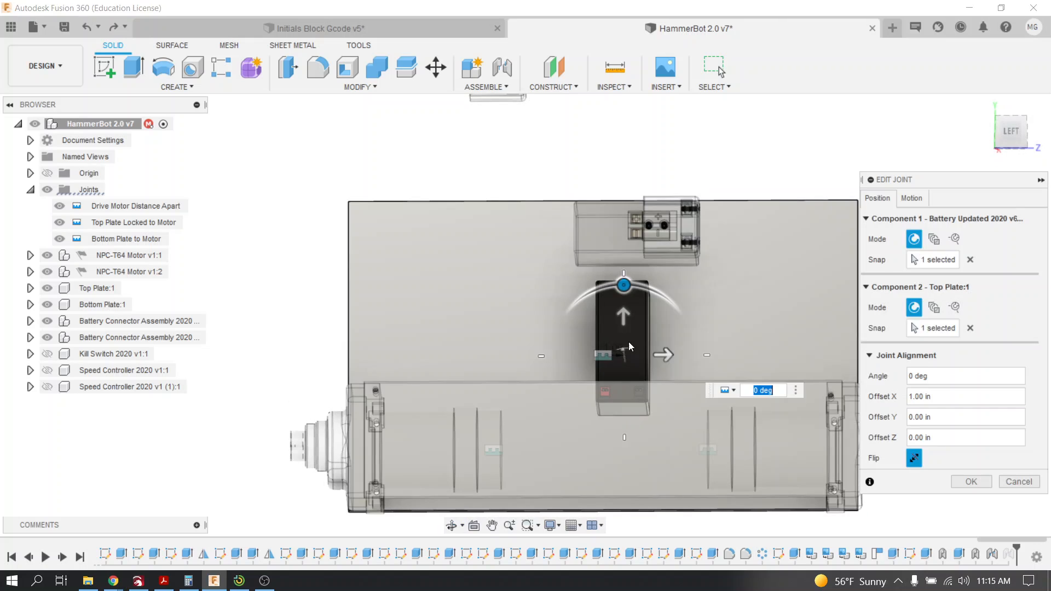
pyautogui.moveTo(625, 322); pyautogui.dragTo(624, 405)
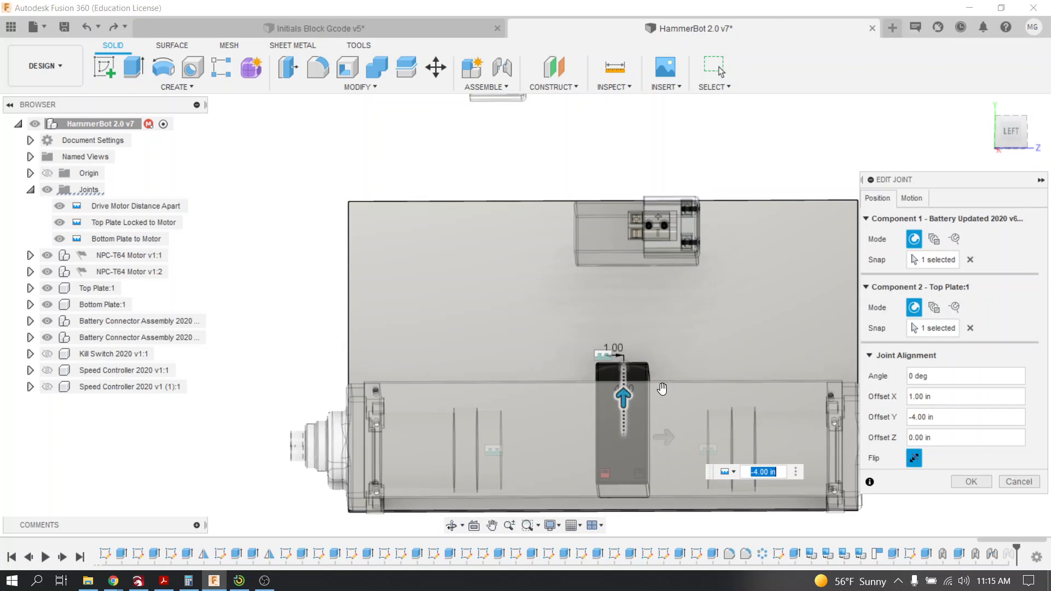
pyautogui.click(970, 482)
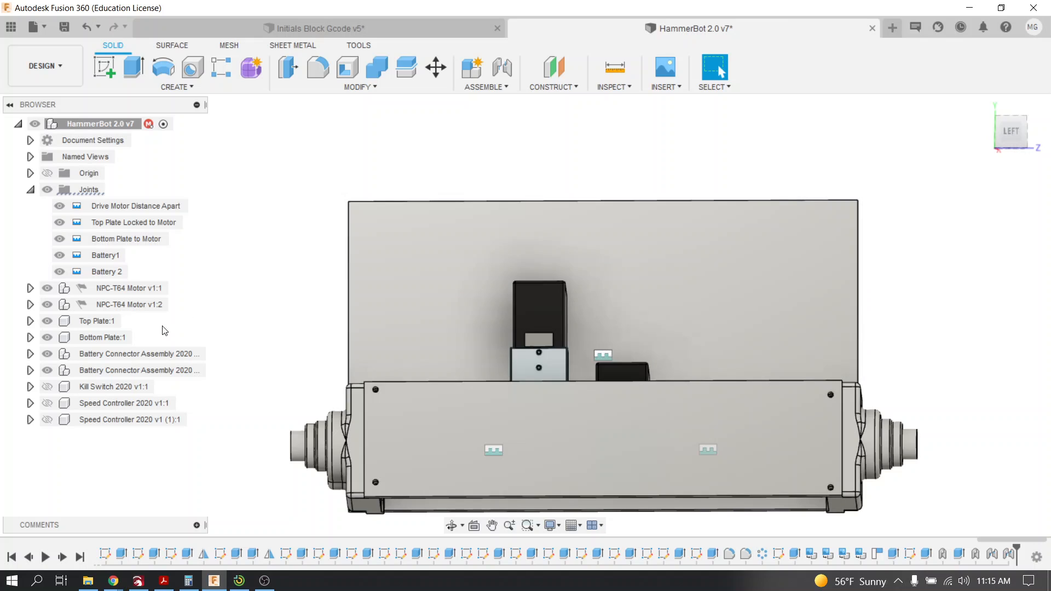
# Edit the Battery 2 joint and set its Y offset to -4.00 in
pyautogui.rightClick(104, 271)
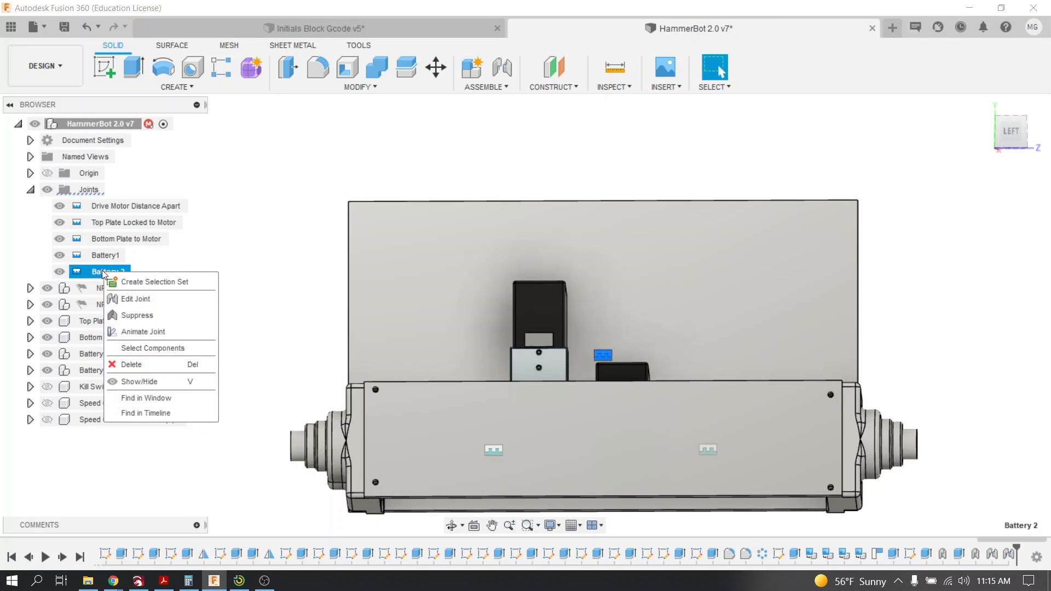
pyautogui.click(142, 299)
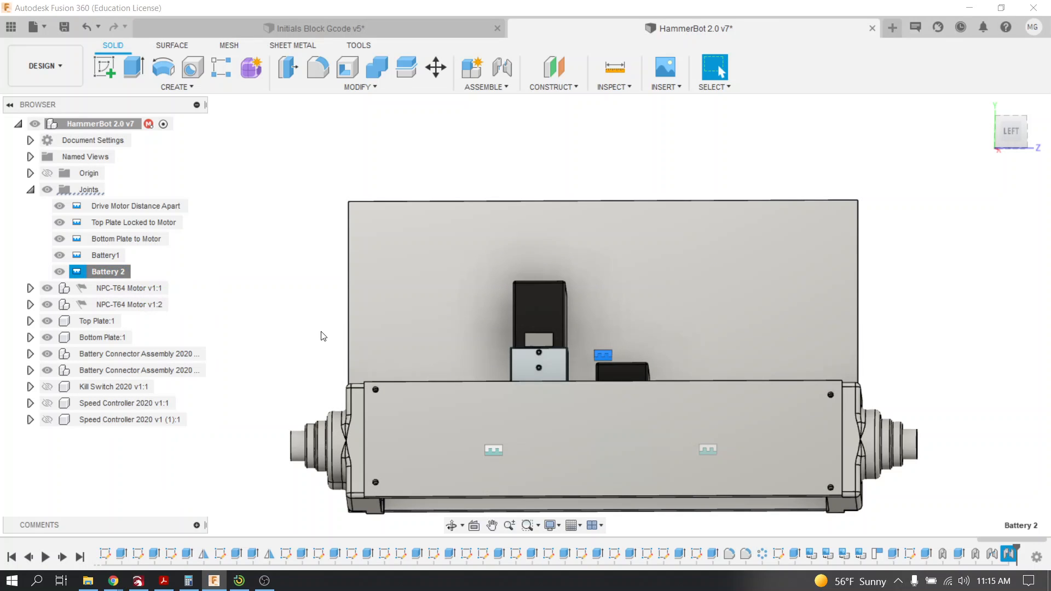
pyautogui.moveTo(542, 317); pyautogui.dragTo(541, 399)
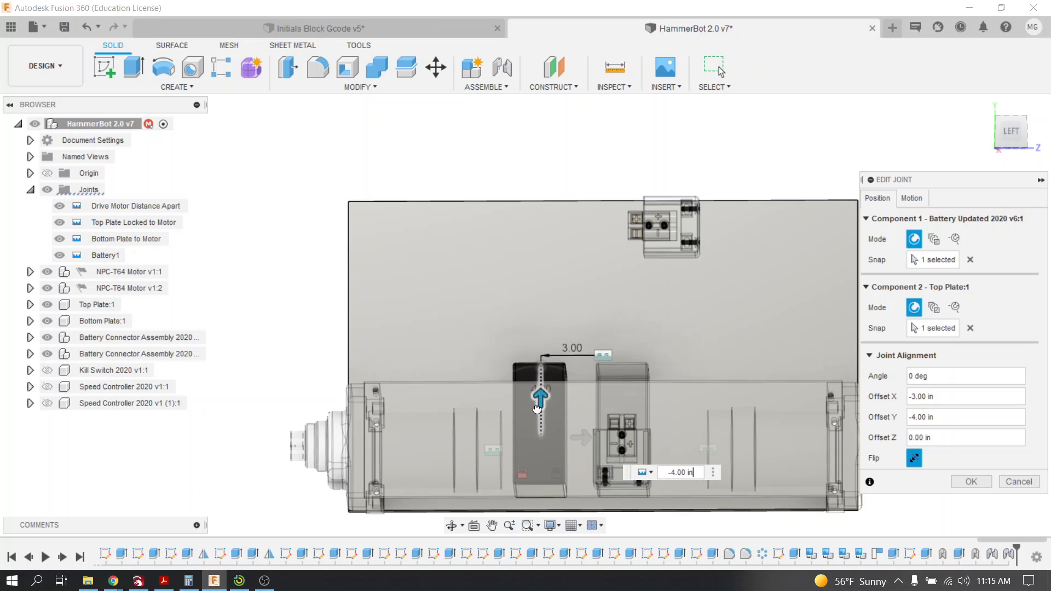
pyautogui.click(970, 482)
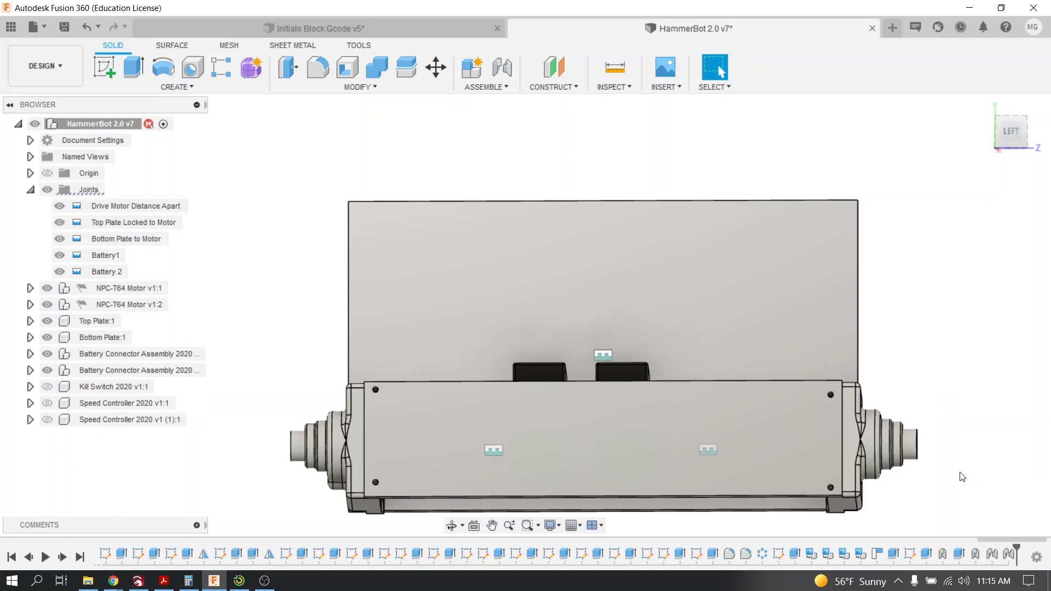
# Show the hidden Kill Switch and both Speed Controller components
pyautogui.keyDown('shift'); pyautogui.moveTo(732, 377); pyautogui.dragTo(736, 281, button='middle'); pyautogui.keyUp('shift')
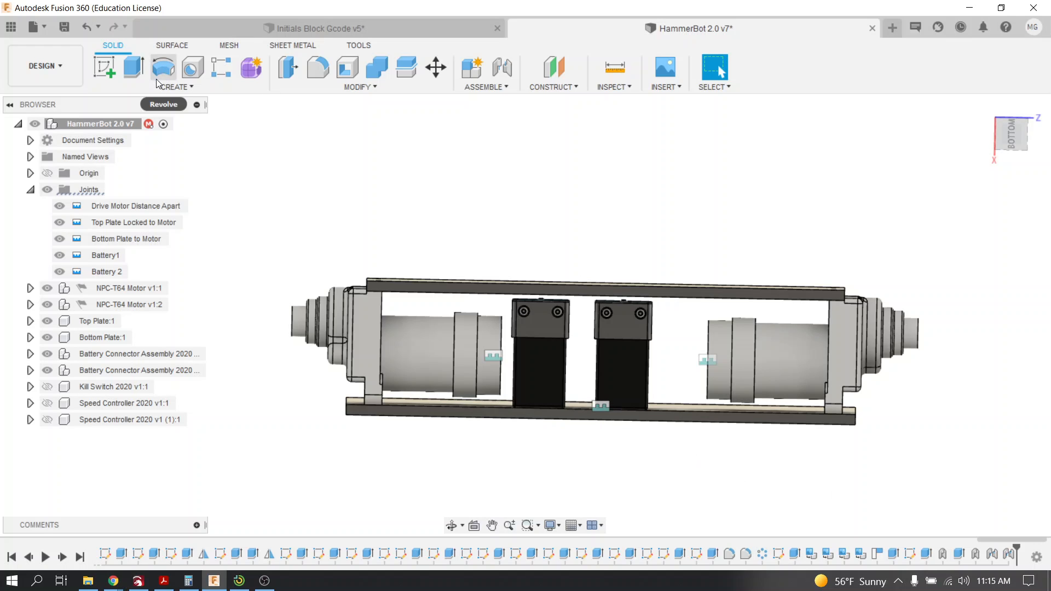
pyautogui.keyDown('shift'); pyautogui.moveTo(629, 296); pyautogui.dragTo(641, 400, button='middle'); pyautogui.keyUp('shift')
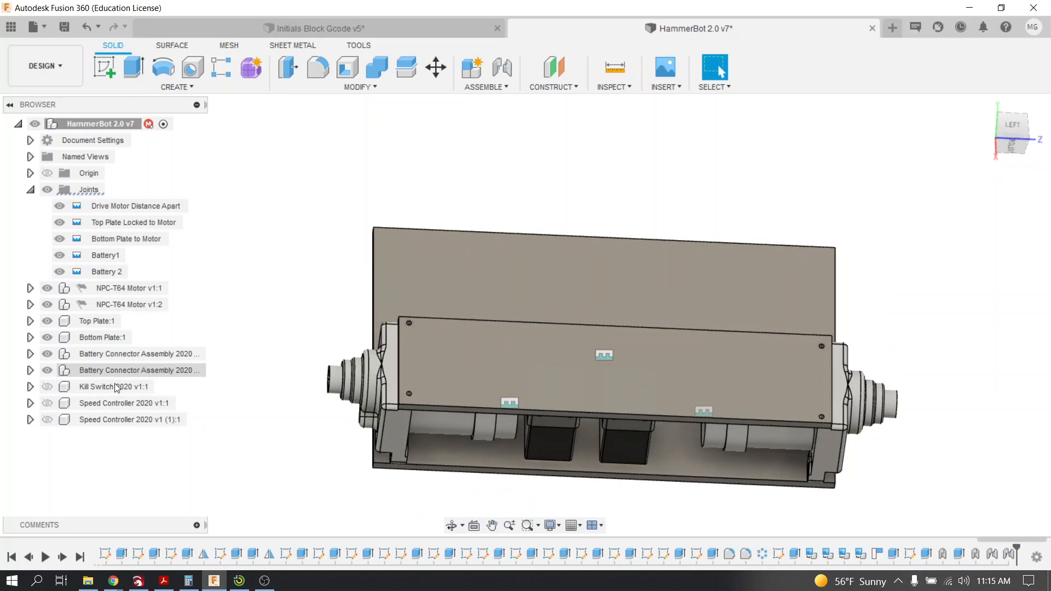
pyautogui.click(47, 387)
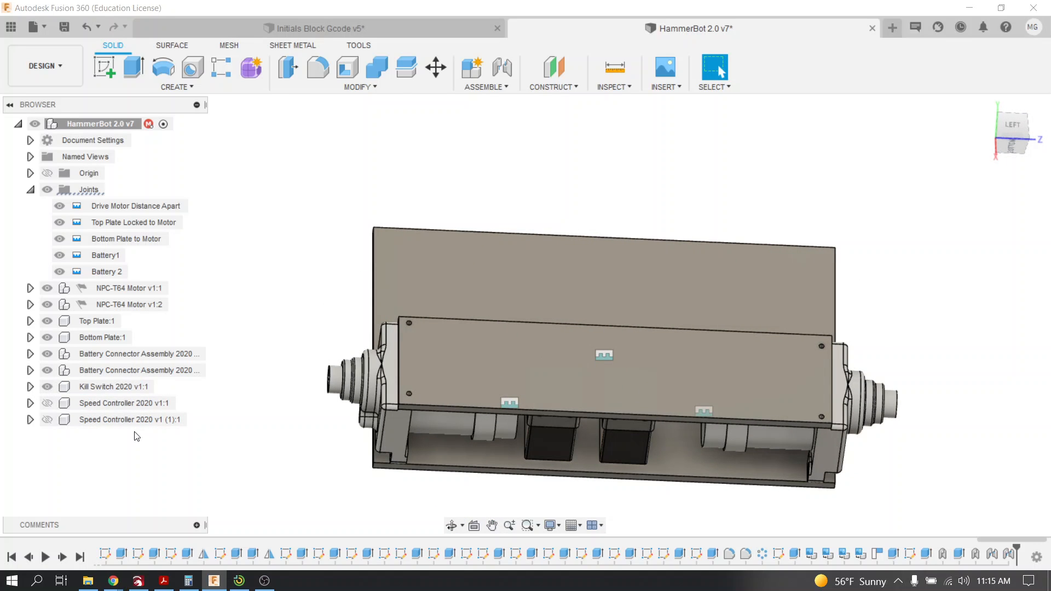
pyautogui.click(47, 402)
pyautogui.click(47, 419)
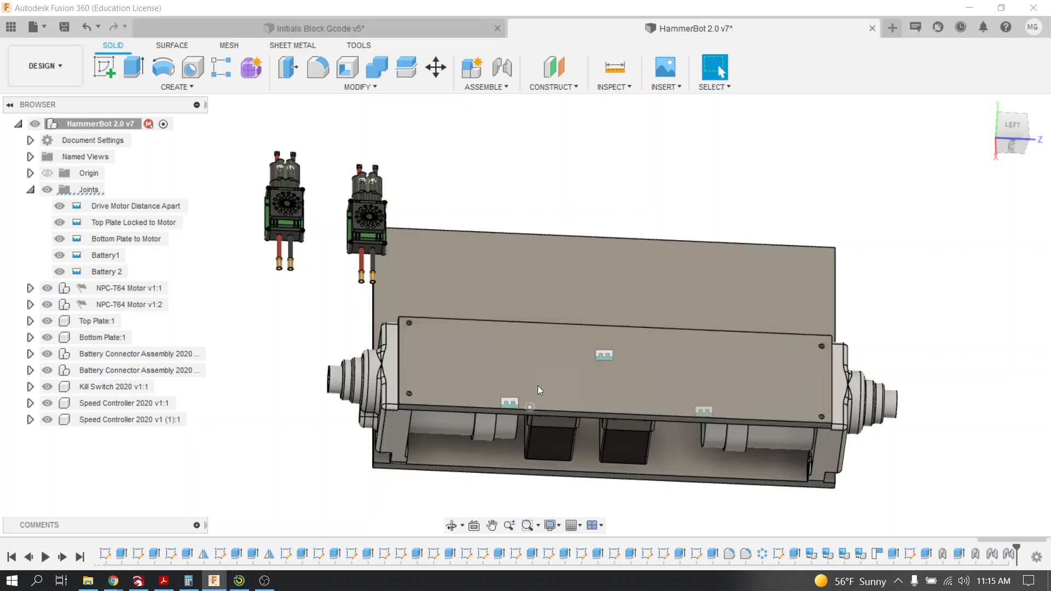
# Activate the Top Plate component and start a sketch on its inner face, where the batteries sit
pyautogui.scroll(-2, 530, 402)
pyautogui.keyDown('shift'); pyautogui.moveTo(597, 451); pyautogui.dragTo(638, 306, button='middle'); pyautogui.keyUp('shift')
pyautogui.scroll(5, 642, 313)
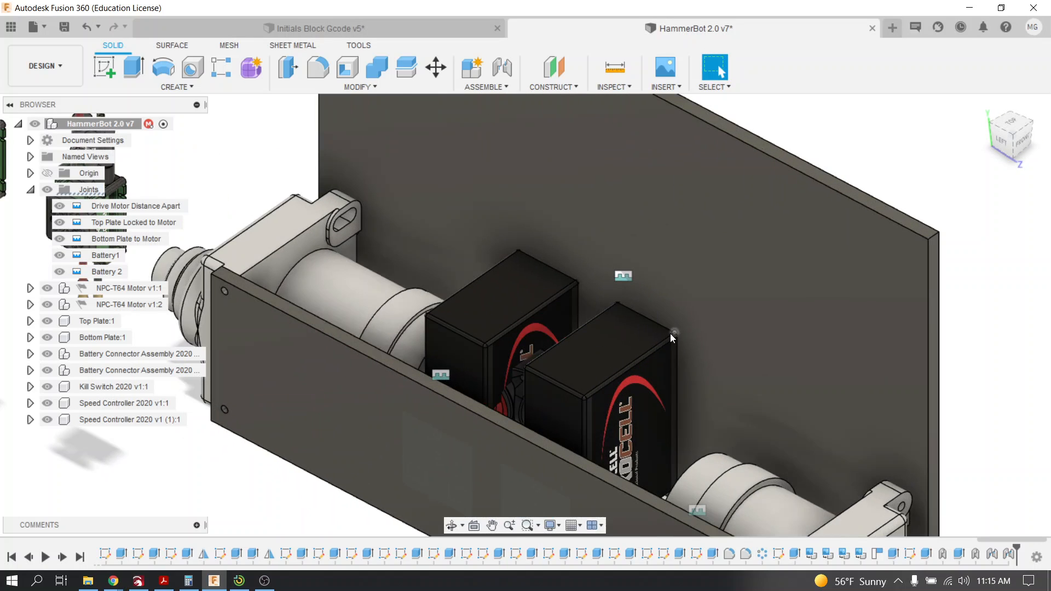
pyautogui.scroll(2, 676, 336)
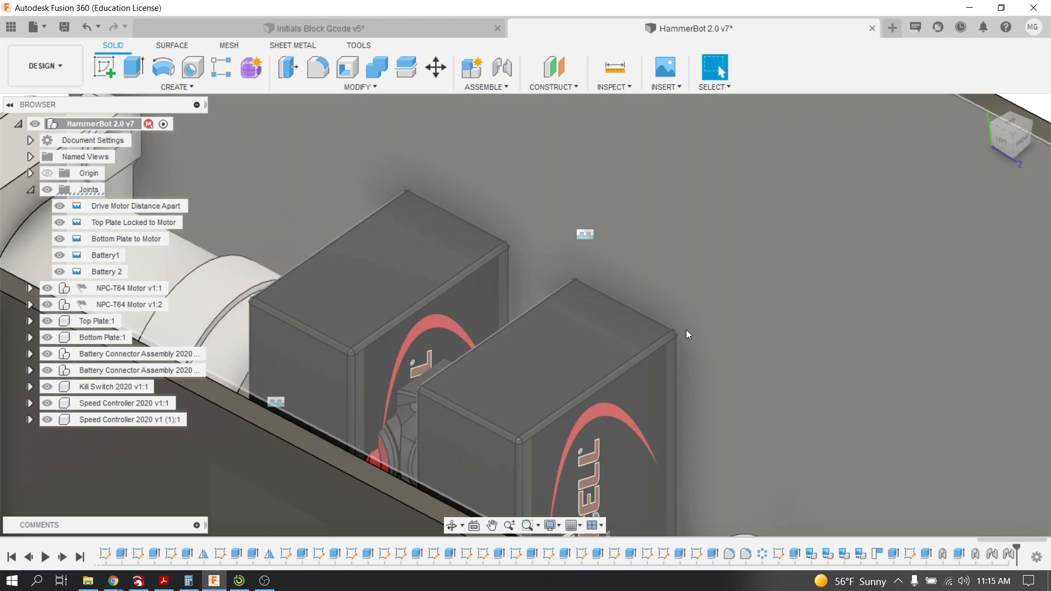
pyautogui.scroll(-4, 678, 331)
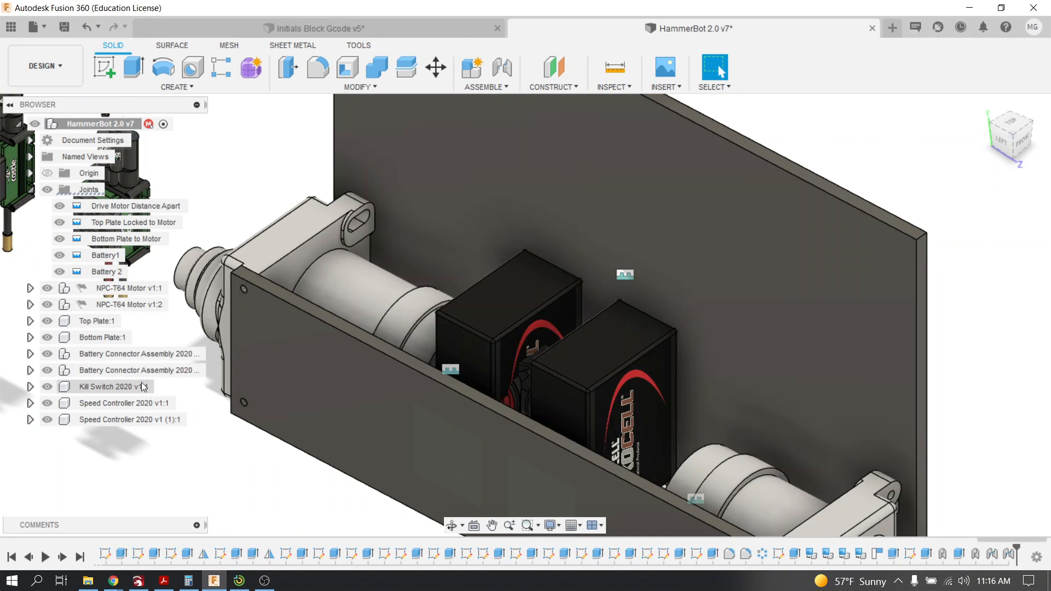
pyautogui.click(128, 322)
pyautogui.click(129, 322)
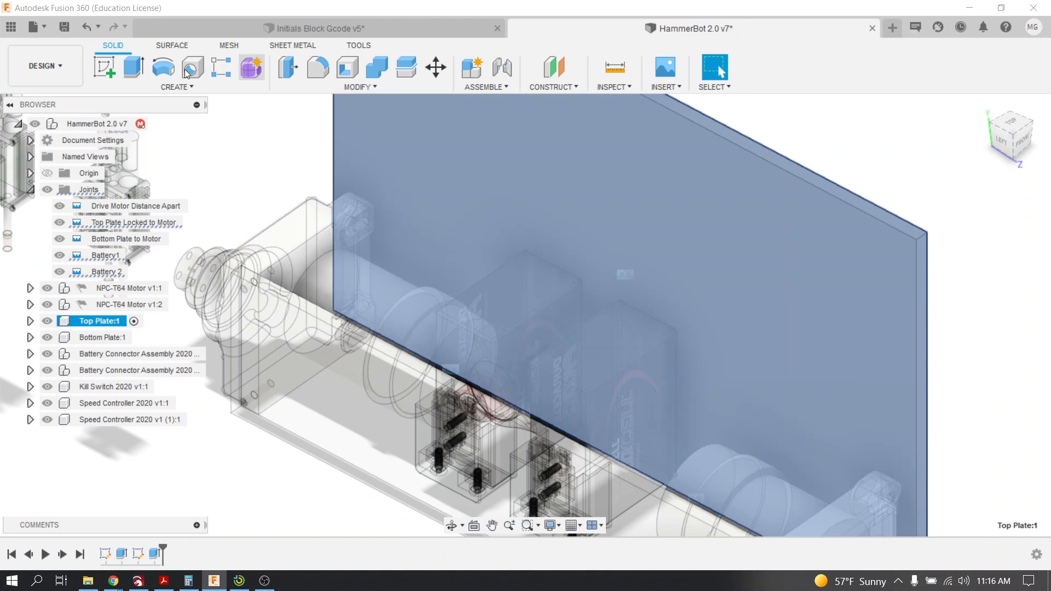
pyautogui.click(104, 67)
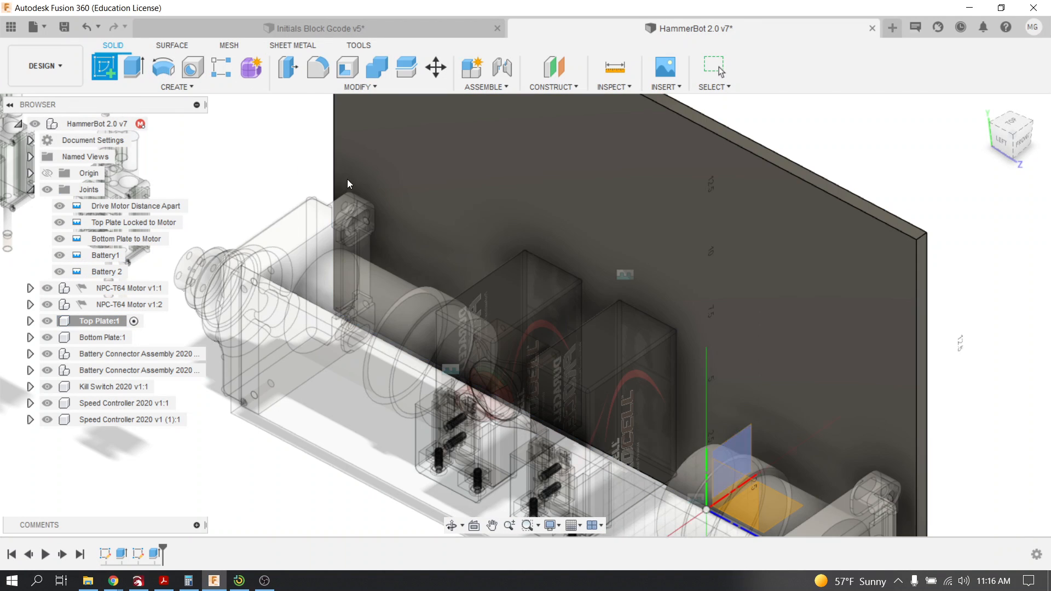
pyautogui.click(665, 229)
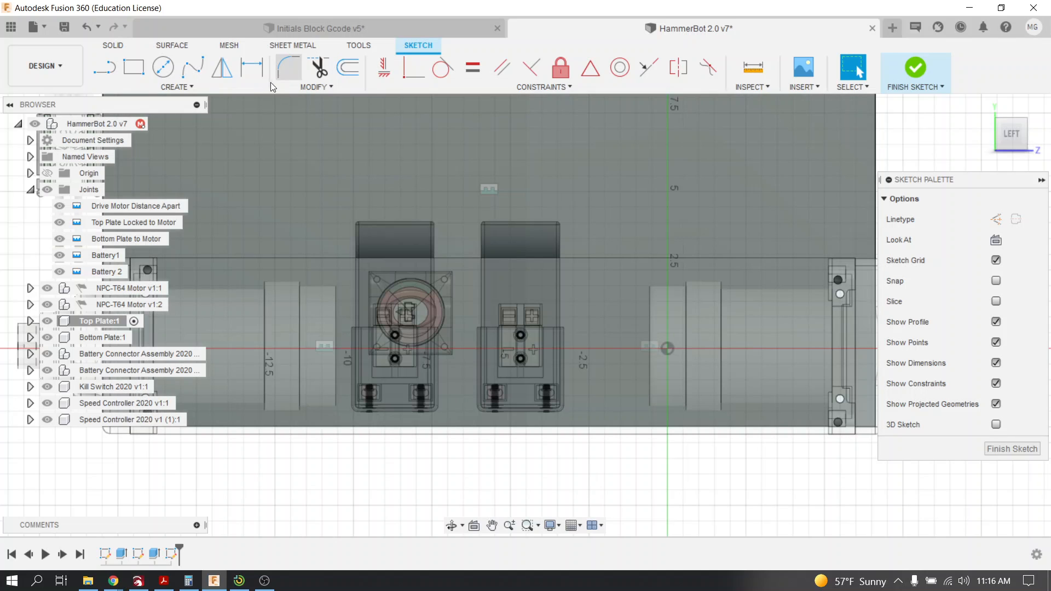
# Project the end face of the battery farther from the Kill Switch into the Top Plate sketch
pyautogui.click(228, 86)
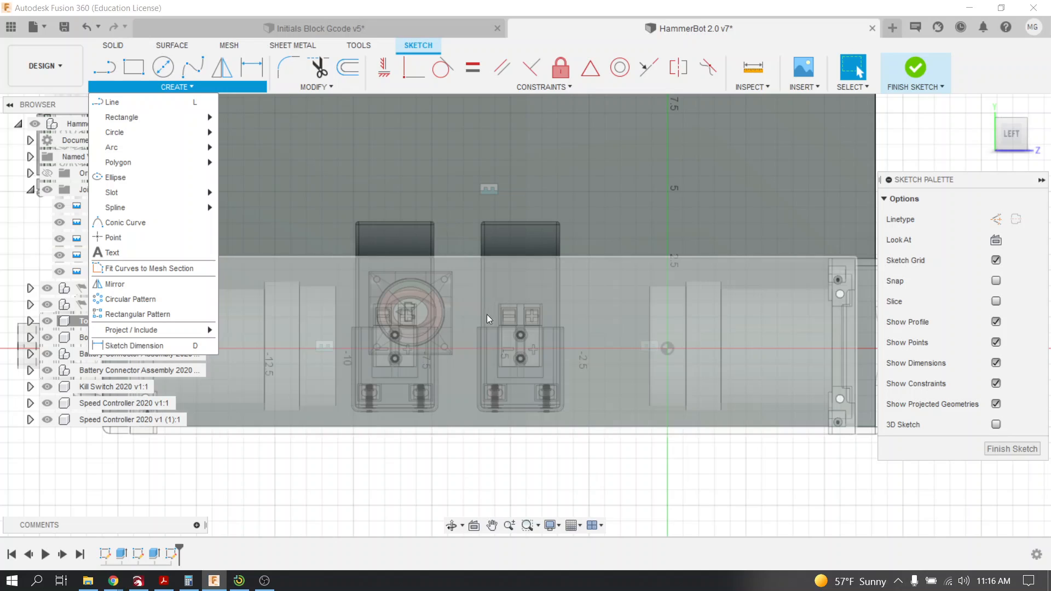
pyautogui.moveTo(165, 329)
pyautogui.click(249, 330)
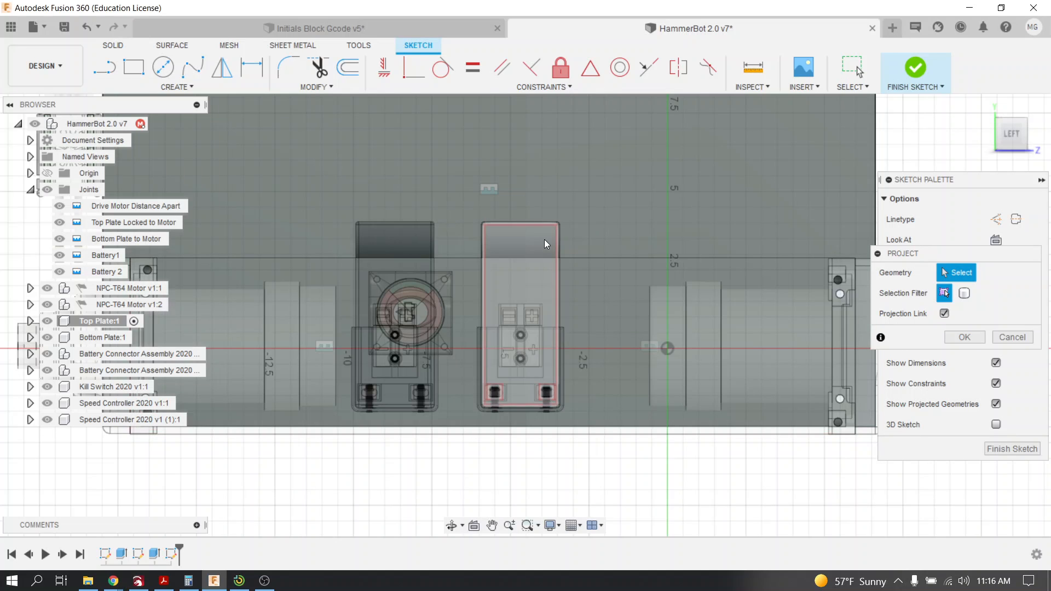
pyautogui.click(545, 238)
pyautogui.click(452, 526)
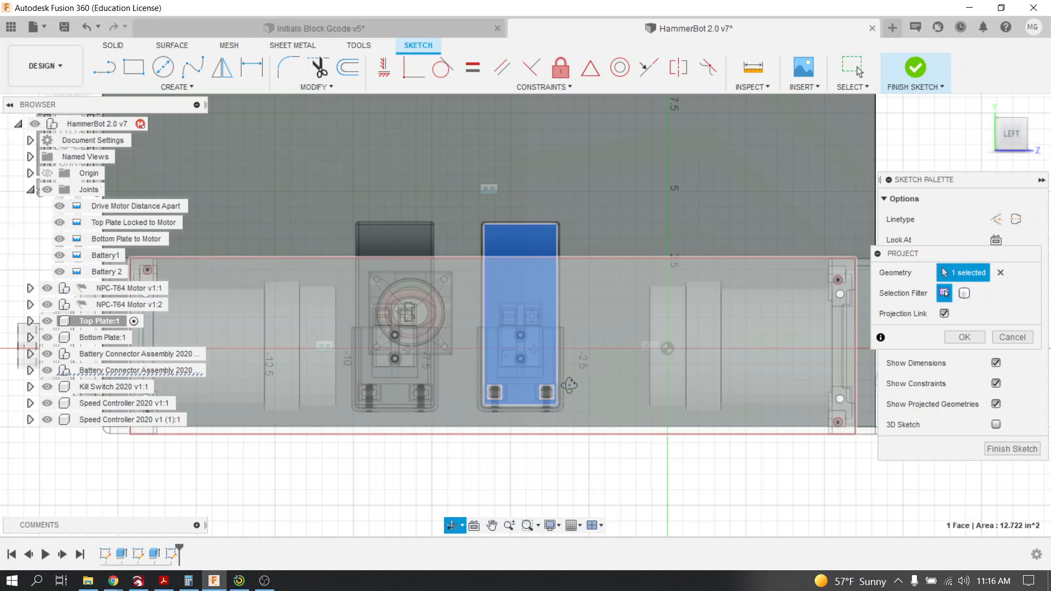
pyautogui.moveTo(553, 402); pyautogui.dragTo(528, 201)
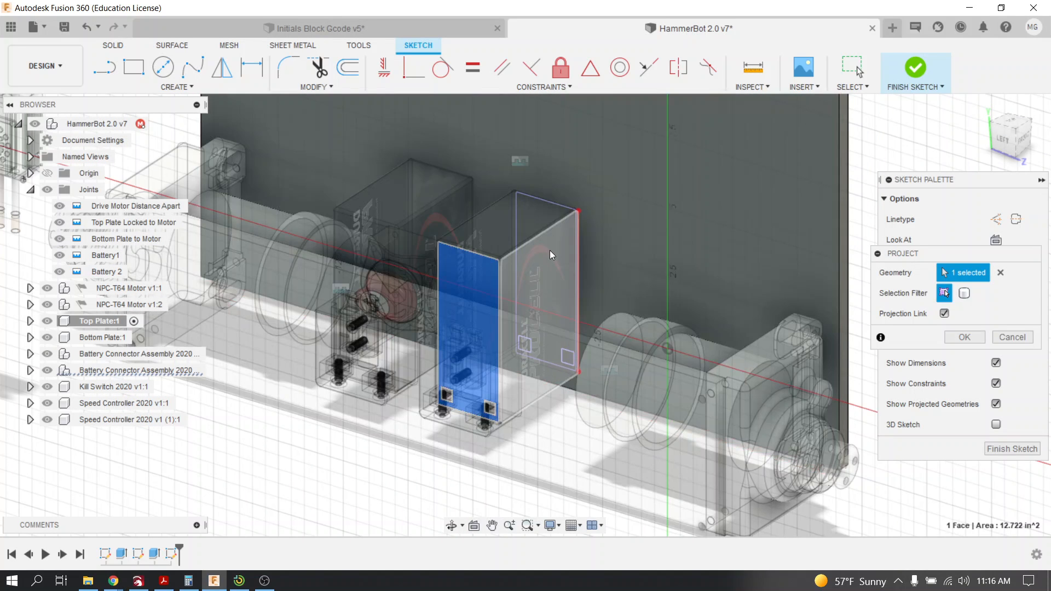
# Sketch a two-point rectangle about 2.62 by 6.05 in around the projected battery outline, leaving a small clearance on all sides
pyautogui.click(134, 67)
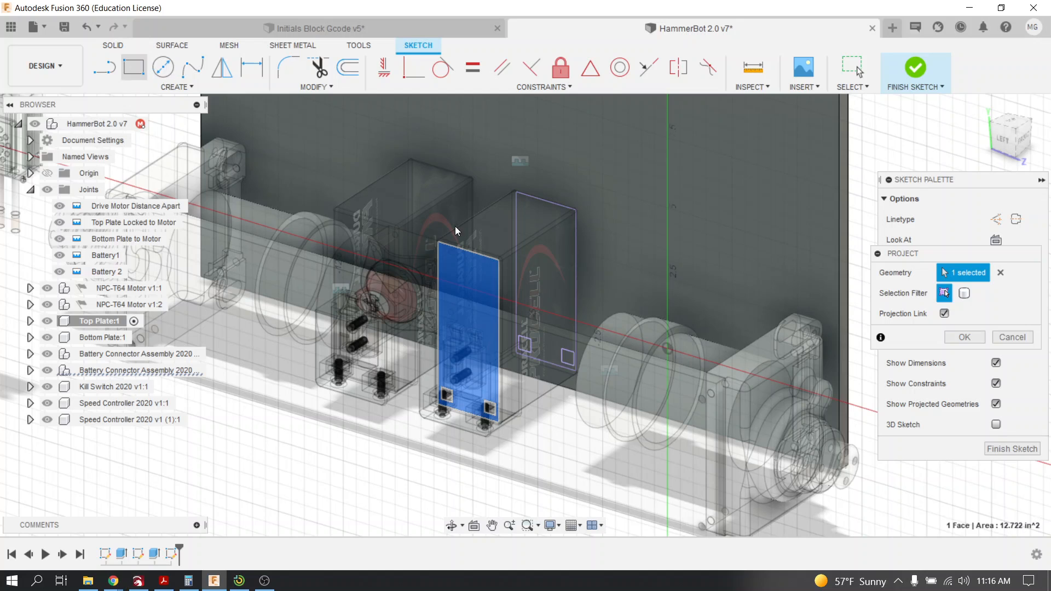
pyautogui.scroll(5, 510, 187)
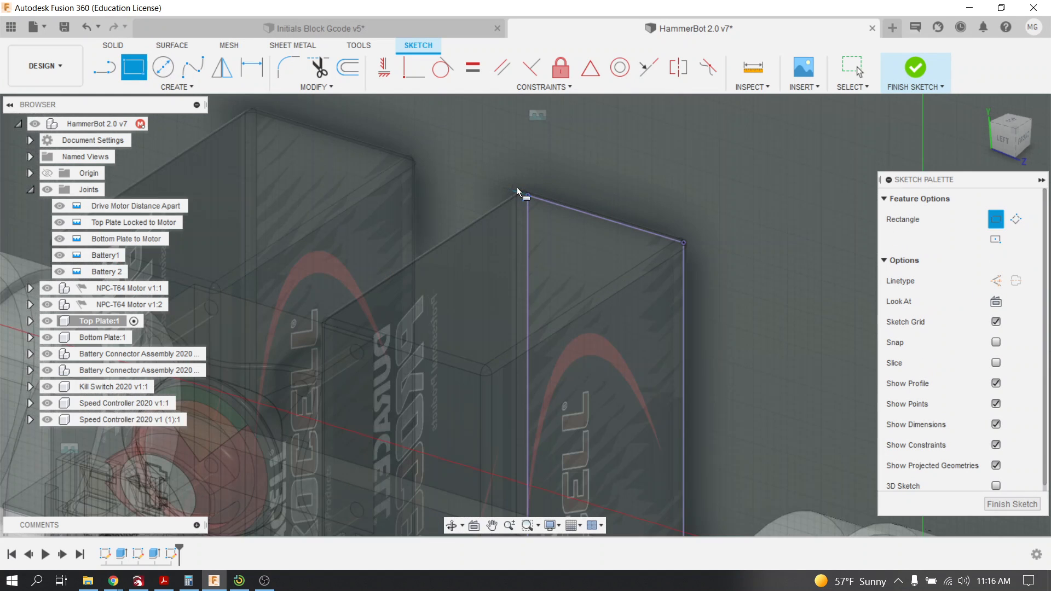
pyautogui.click(517, 183)
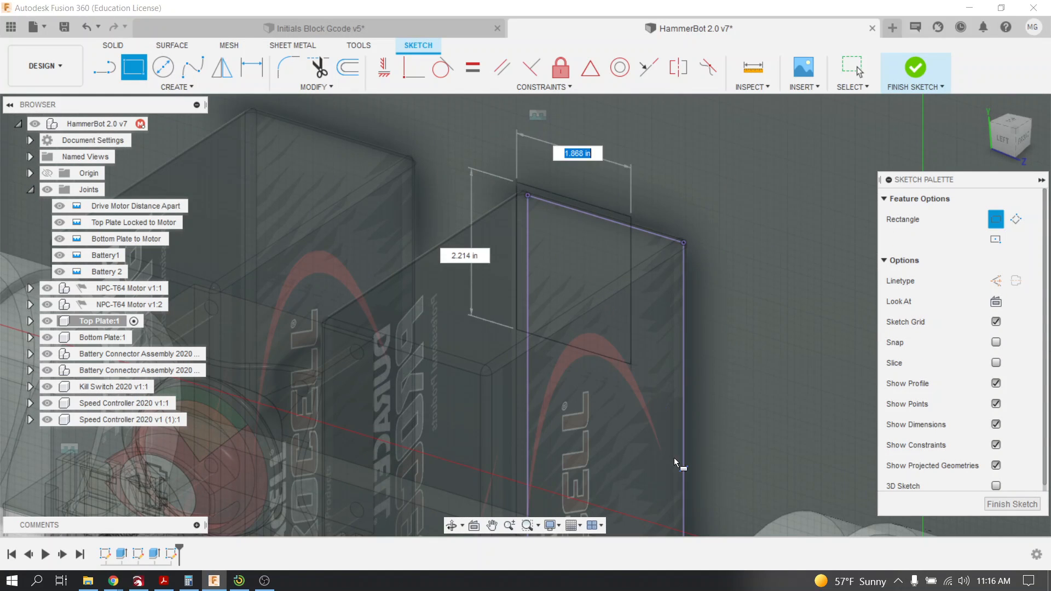
pyautogui.moveTo(655, 293); pyautogui.dragTo(582, 32, button='middle')
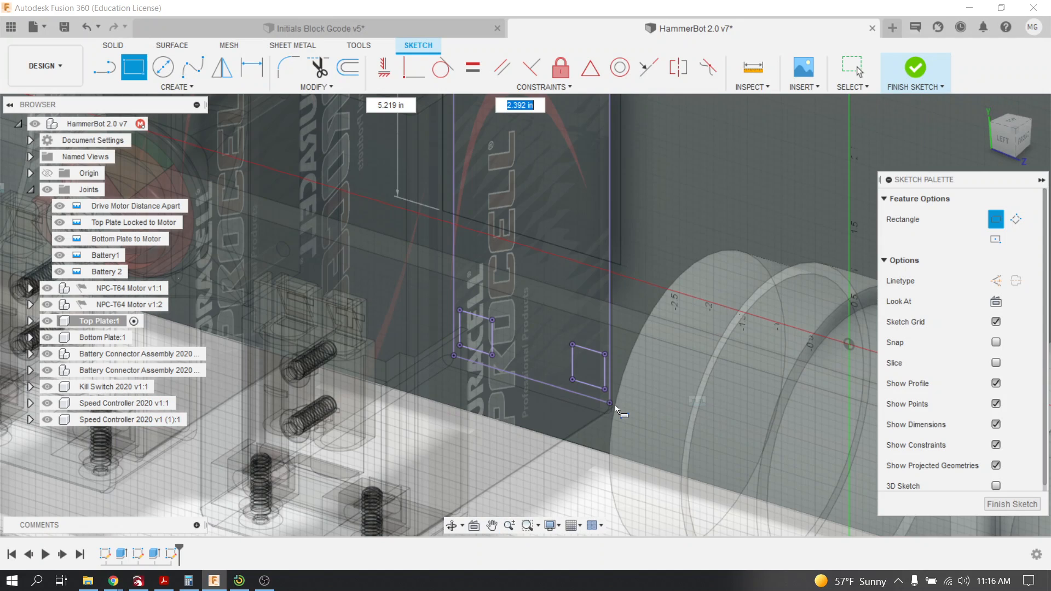
pyautogui.click(620, 419)
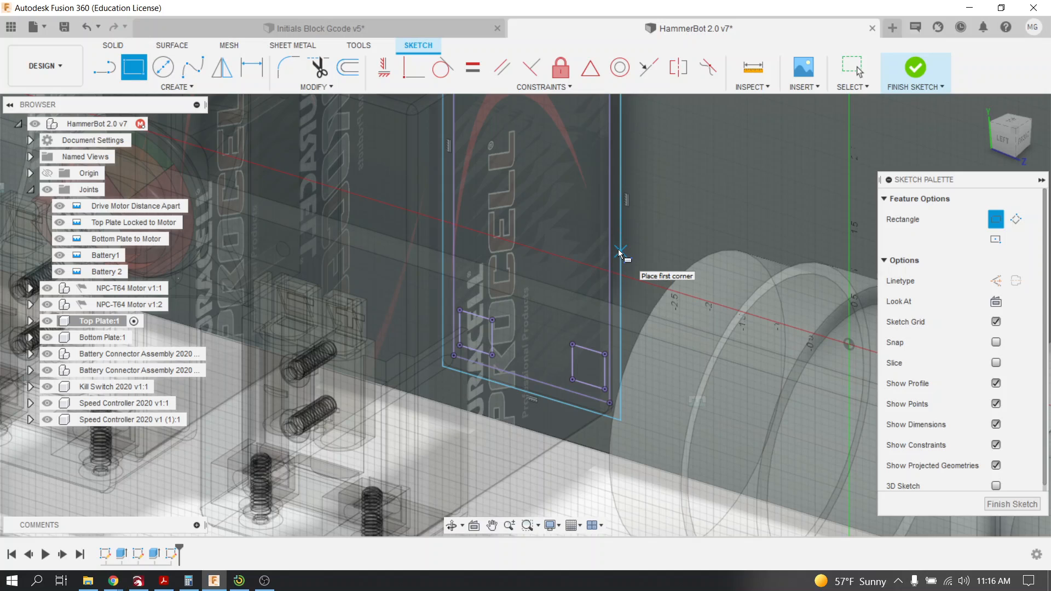
pyautogui.scroll(-3, 545, 262)
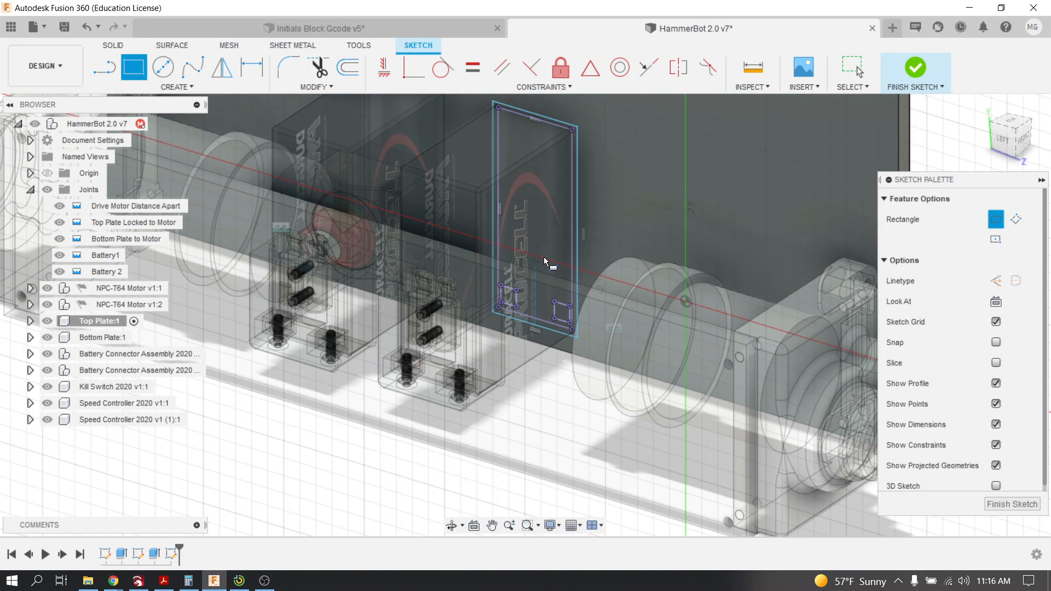
# Dimension the clearance rectangle's width and height, and finish the sketch
pyautogui.moveTo(544, 262); pyautogui.dragTo(525, 328, button='middle')
pyautogui.press('d')
pyautogui.click(475, 187)
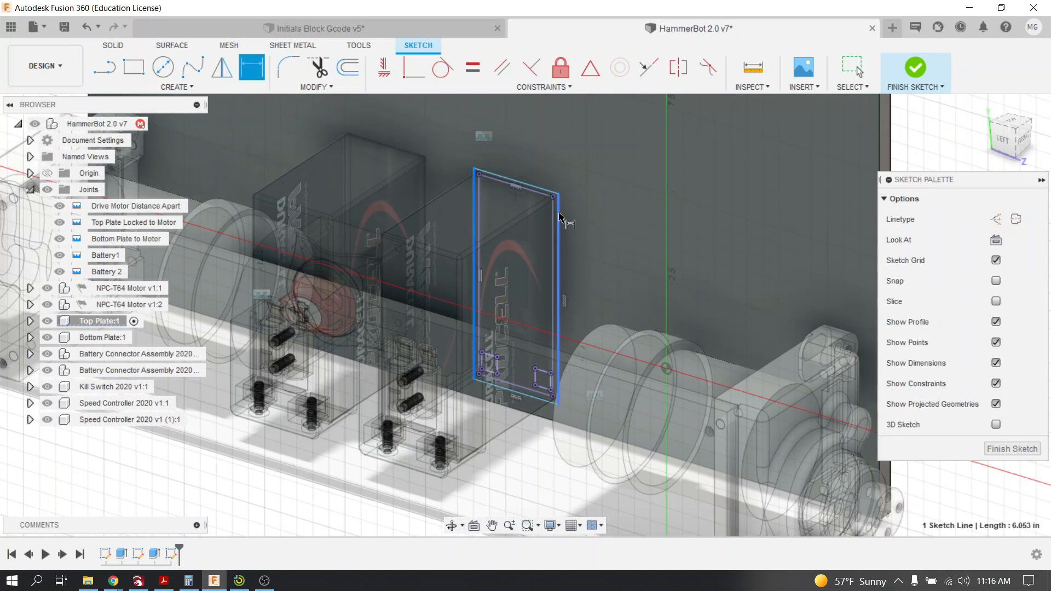
pyautogui.click(557, 216)
pyautogui.click(547, 180)
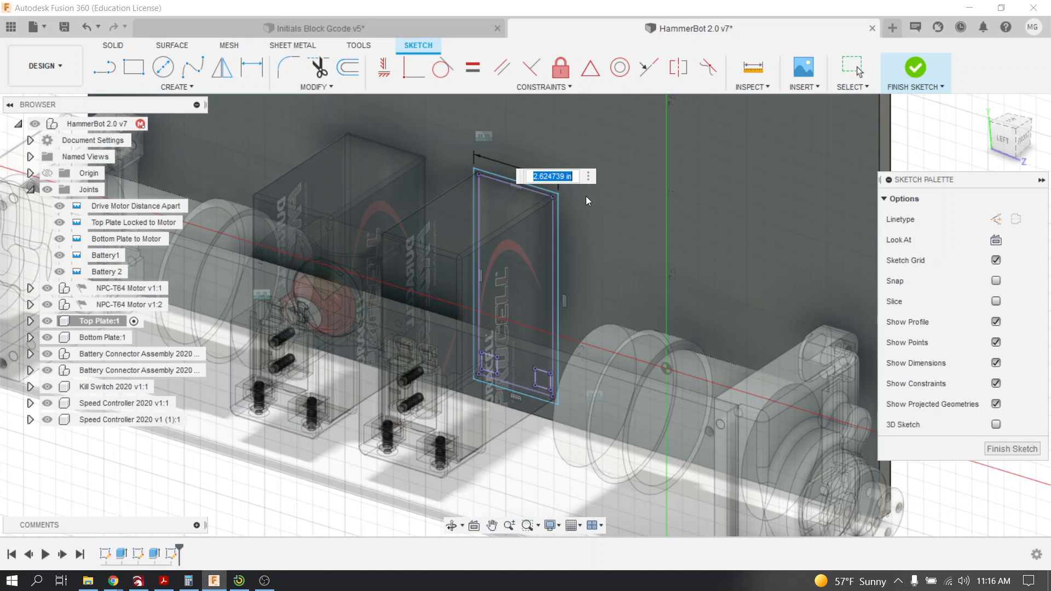
pyautogui.press('Return')
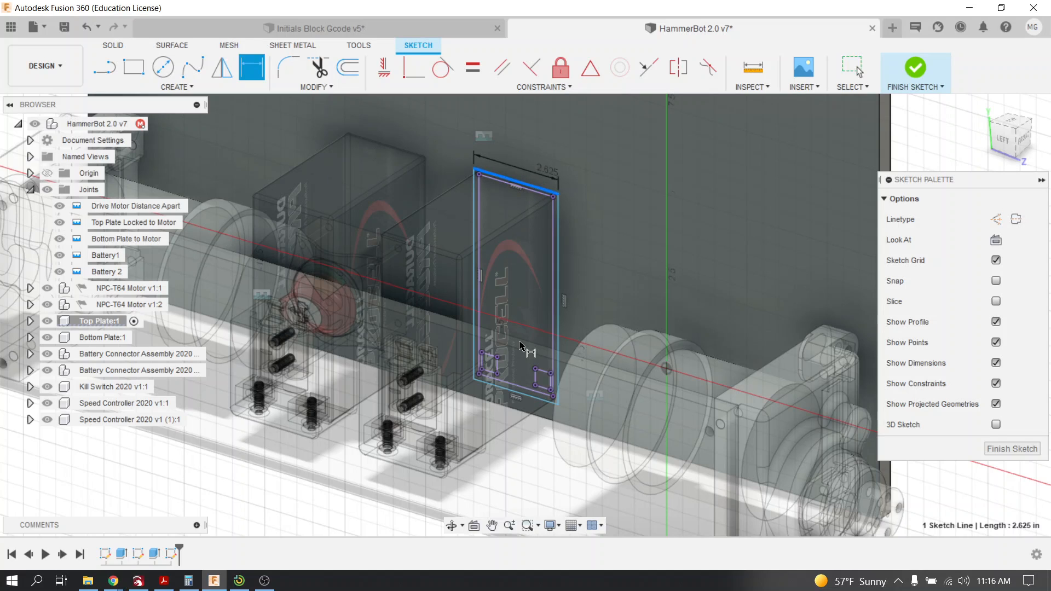
pyautogui.click(521, 394)
pyautogui.click(610, 378)
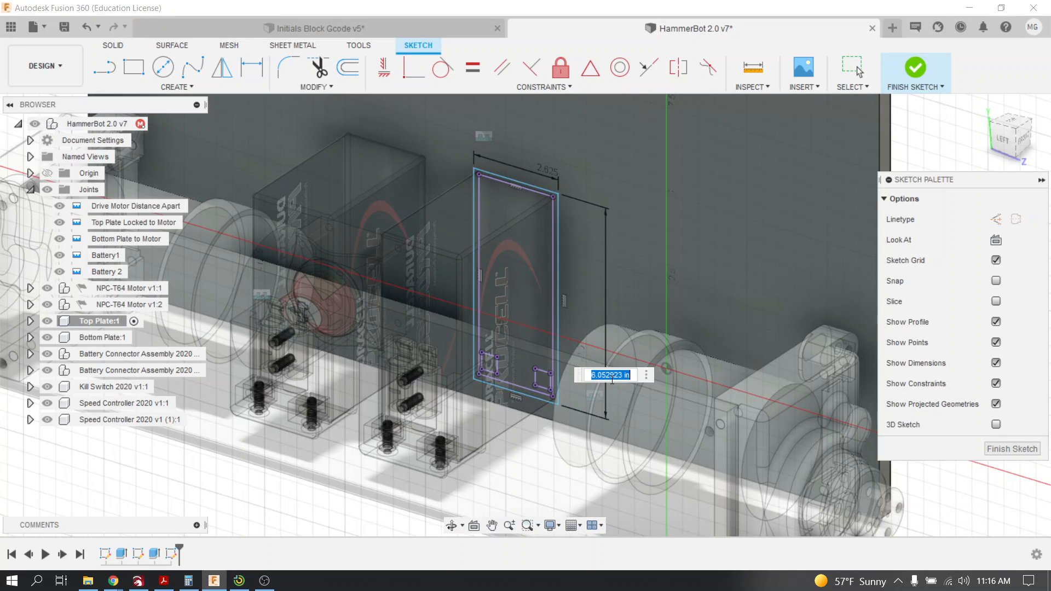
pyautogui.press('Return')
pyautogui.click(915, 66)
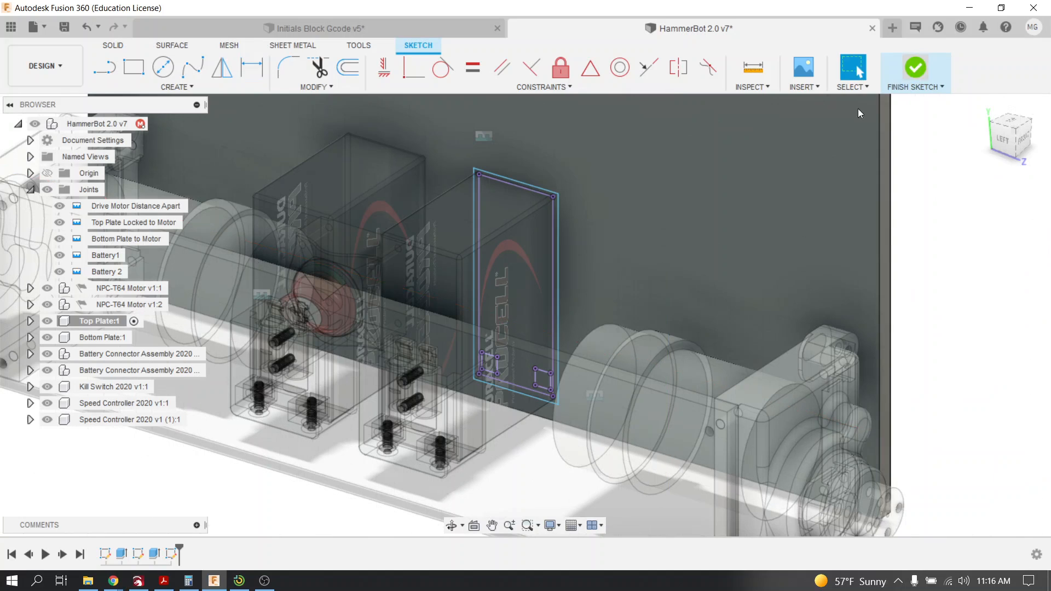
# Extrude the rectangle's border and the projected battery face as a cut of -0.4 in into the Top Plate
pyautogui.click(134, 67)
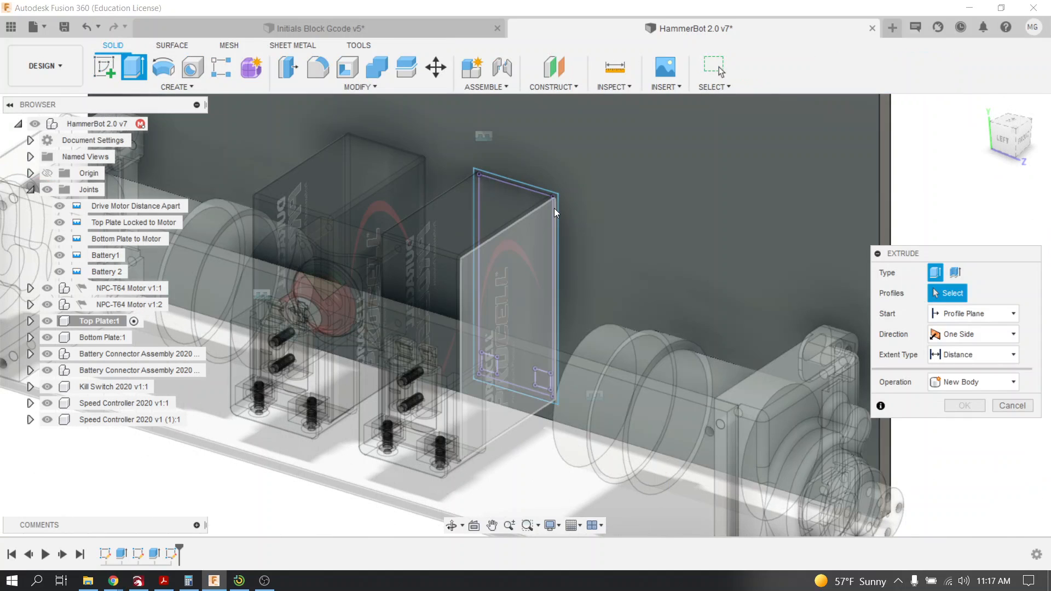
pyautogui.scroll(5, 504, 179)
pyautogui.click(505, 179)
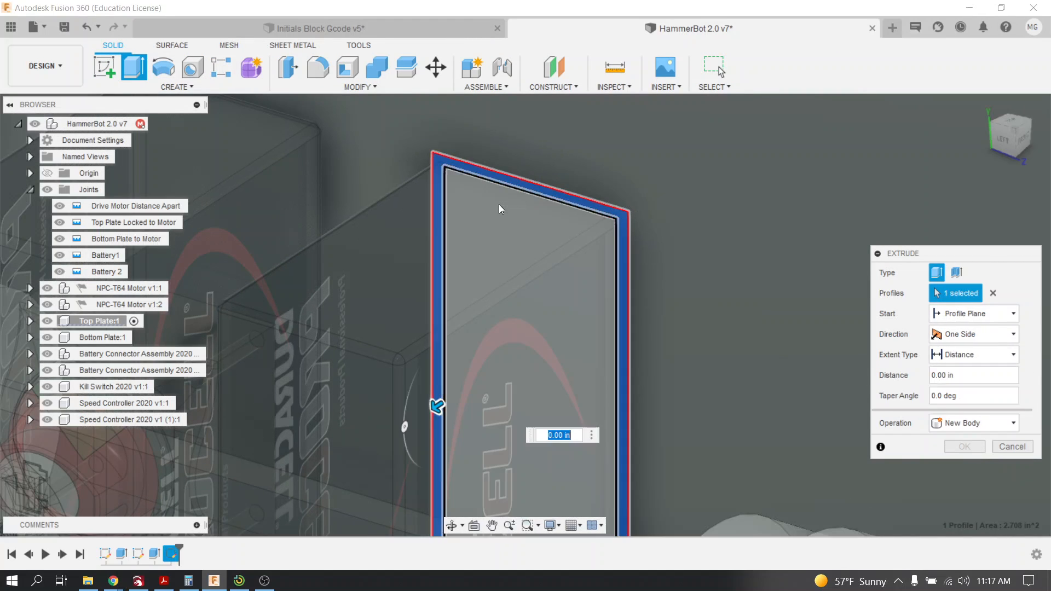
pyautogui.click(496, 438)
pyautogui.moveTo(532, 428); pyautogui.dragTo(606, 478)
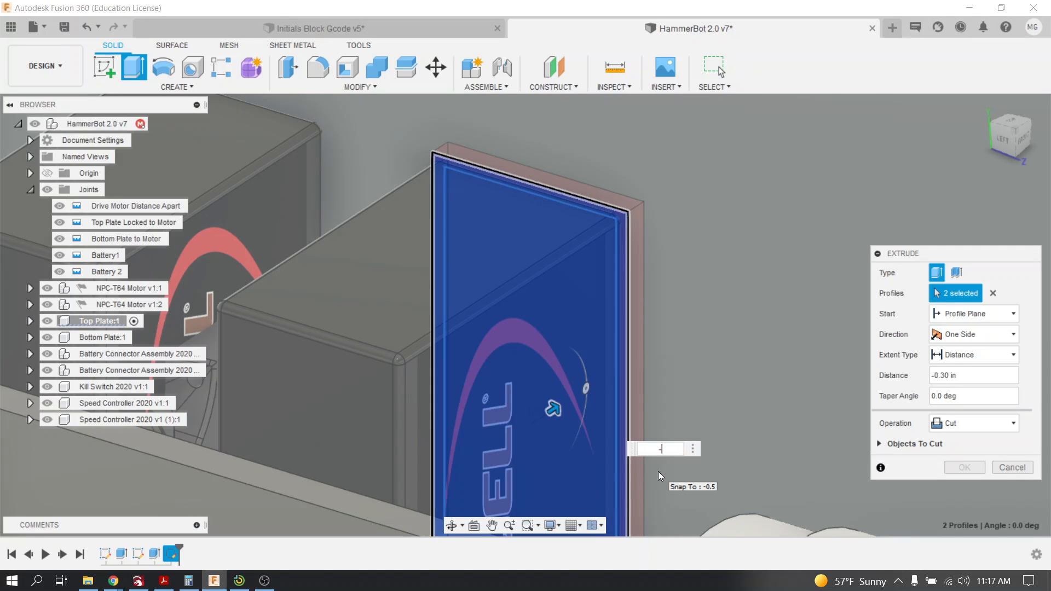
pyautogui.write('-.4')
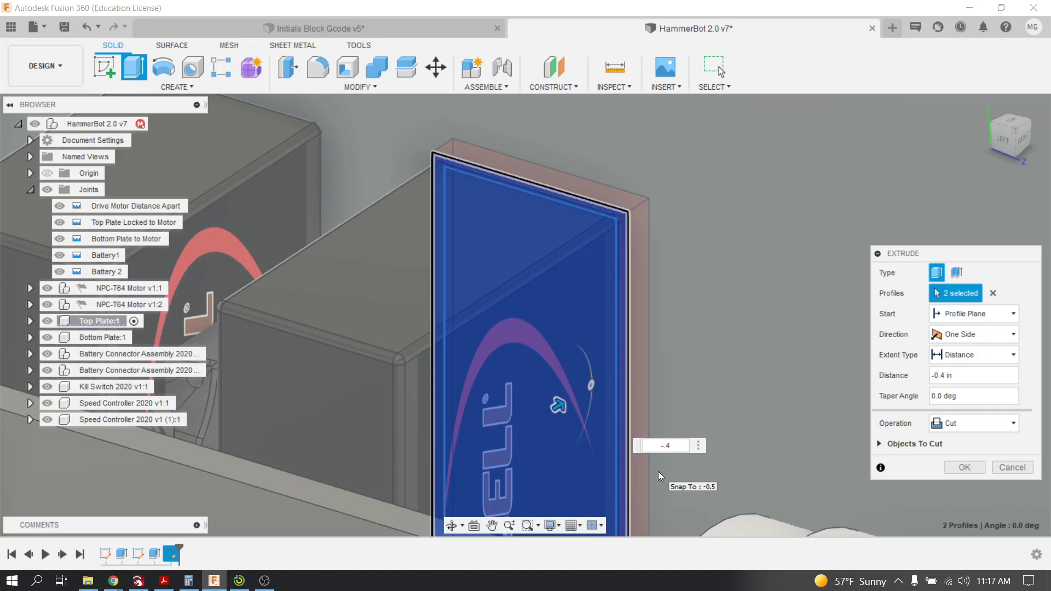
pyautogui.press('Return')
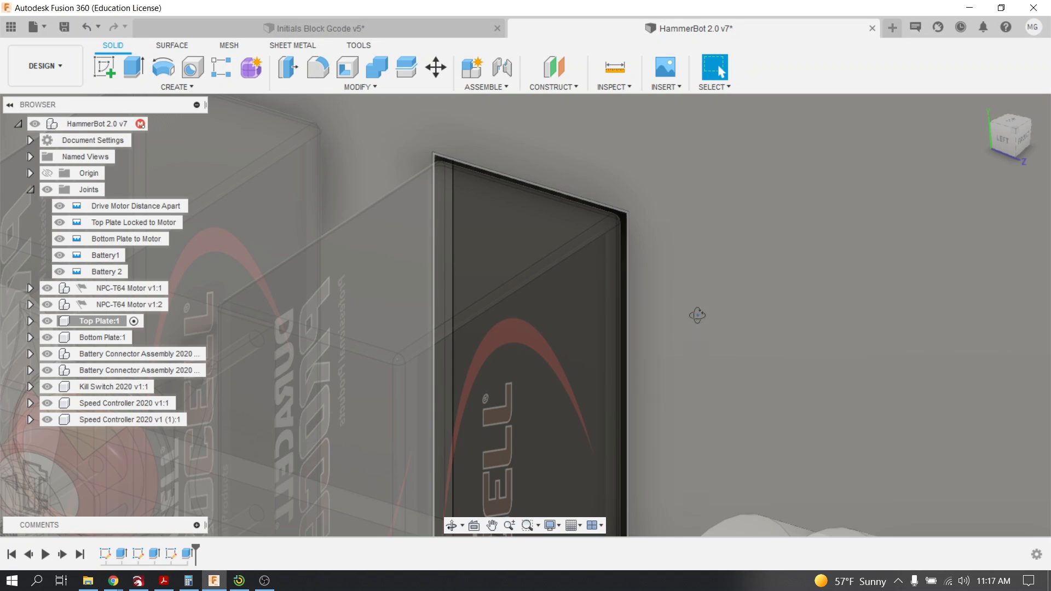
# Activate the top-level HammerBot 2.0 assembly and hide both Battery Connector Assembly components
pyautogui.keyDown('shift'); pyautogui.moveTo(697, 312); pyautogui.dragTo(688, 354, button='middle'); pyautogui.keyUp('shift')
pyautogui.scroll(-5, 687, 350)
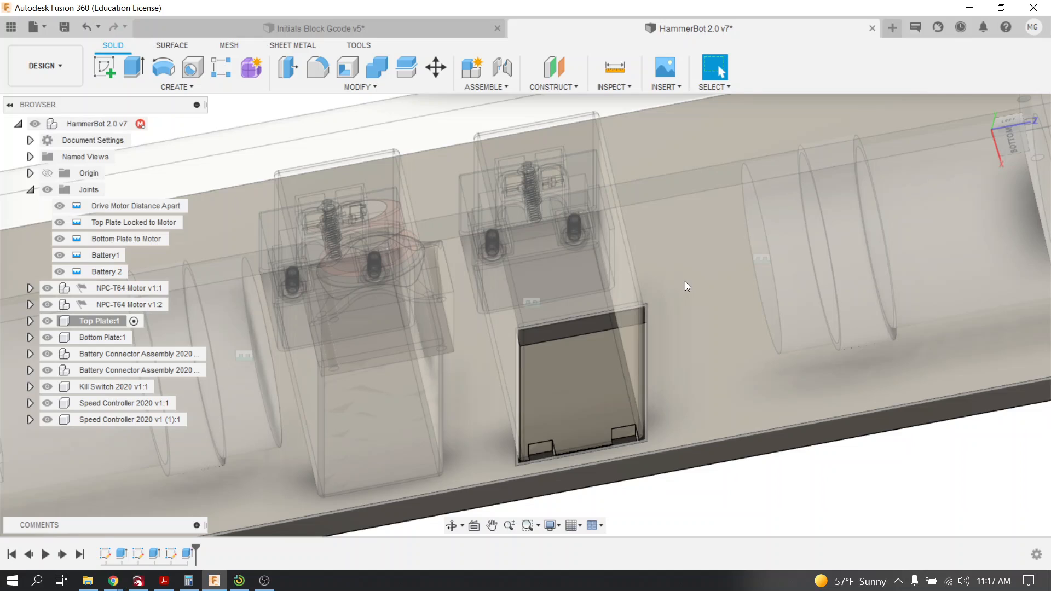
pyautogui.moveTo(685, 282); pyautogui.dragTo(695, 260, button='middle')
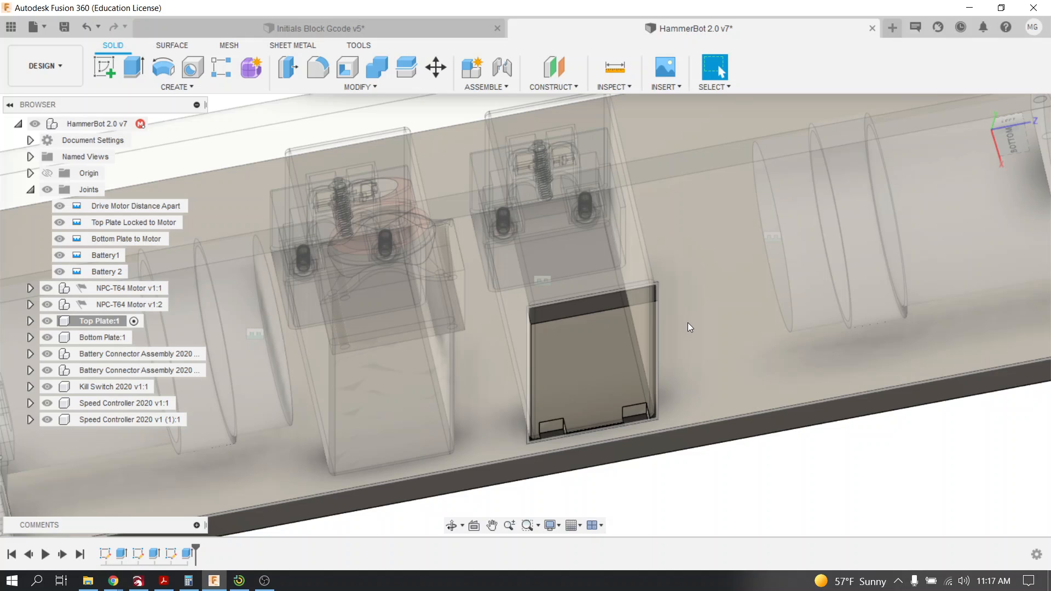
pyautogui.scroll(-6, 687, 323)
pyautogui.click(155, 124)
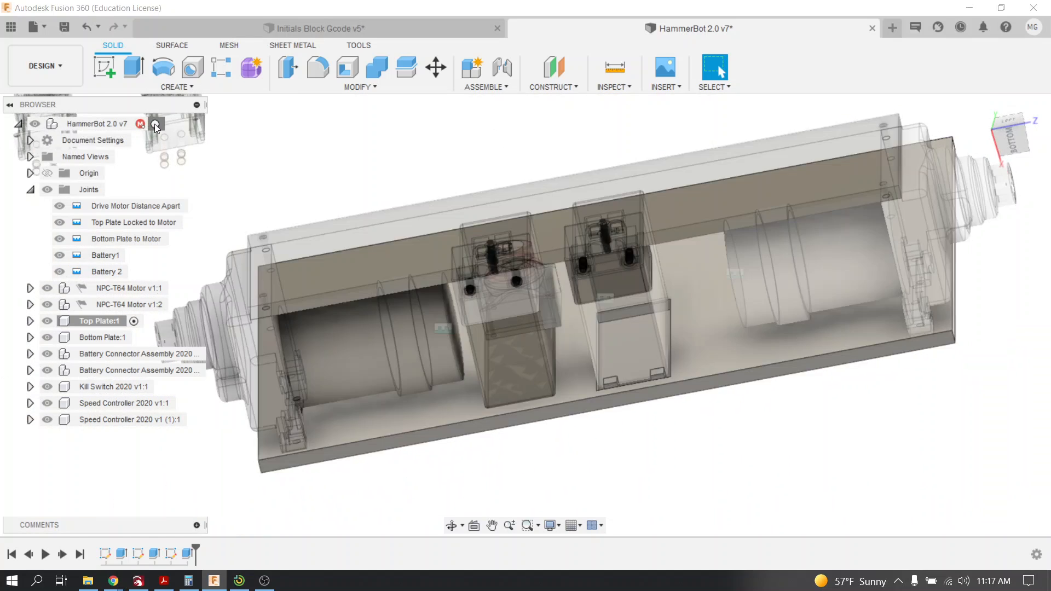
pyautogui.click(48, 370)
pyautogui.click(48, 354)
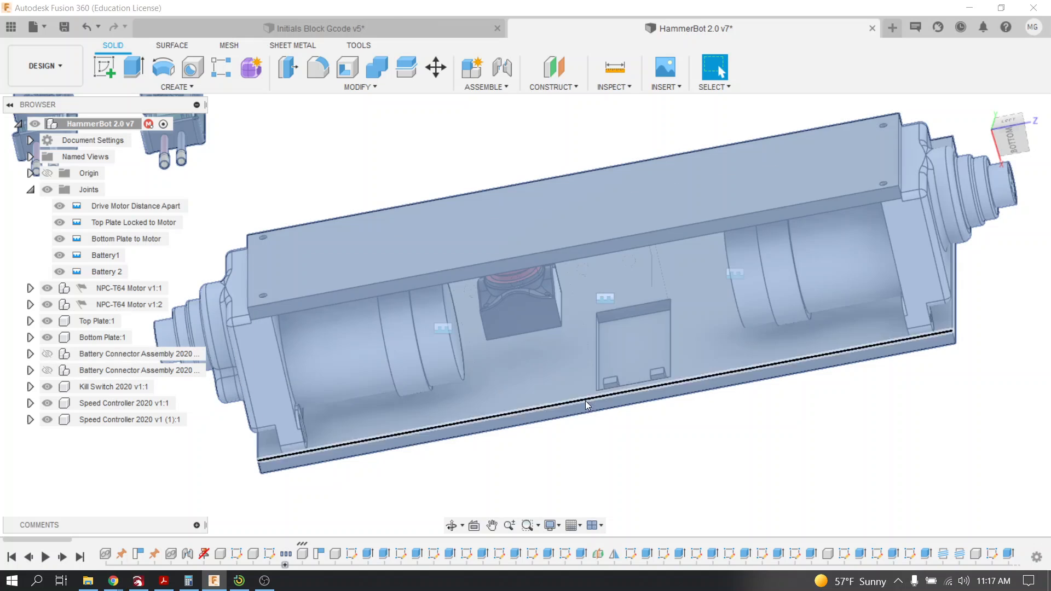
# Examine the battery pocket cut into the Top Plate from several angles
pyautogui.scroll(3, 594, 357)
pyautogui.keyDown('shift'); pyautogui.moveTo(595, 357); pyautogui.dragTo(623, 393, button='middle'); pyautogui.keyUp('shift')
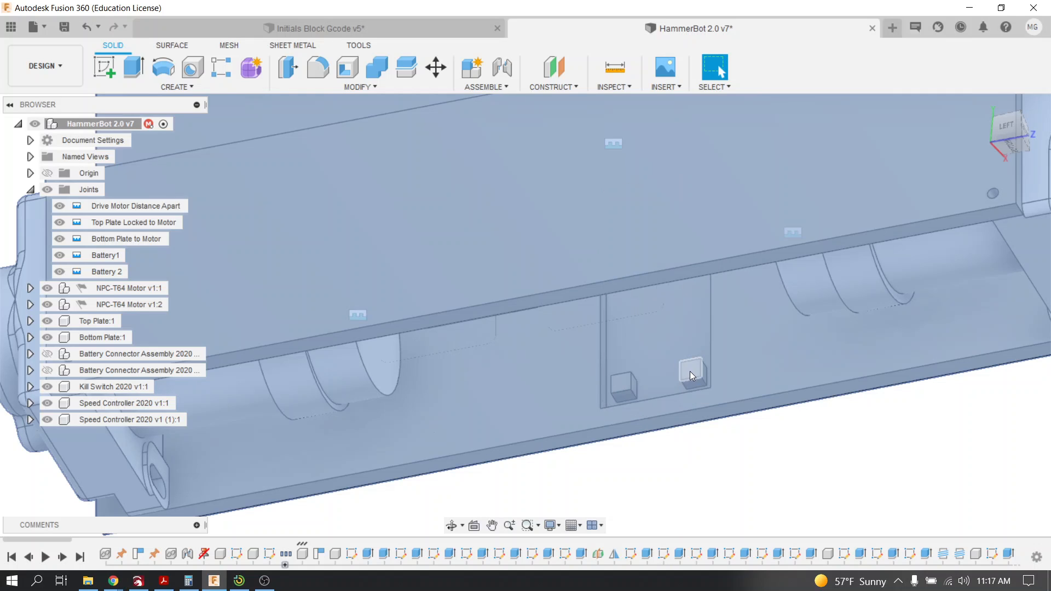
pyautogui.scroll(-5, 679, 375)
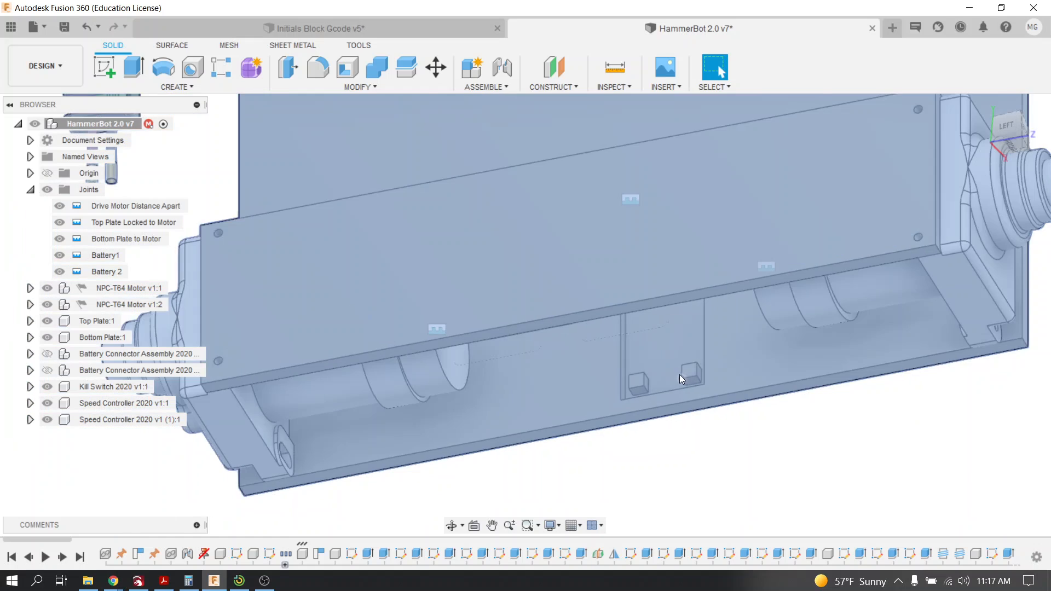
pyautogui.keyDown('shift'); pyautogui.moveTo(679, 374); pyautogui.dragTo(685, 314, button='middle'); pyautogui.keyUp('shift')
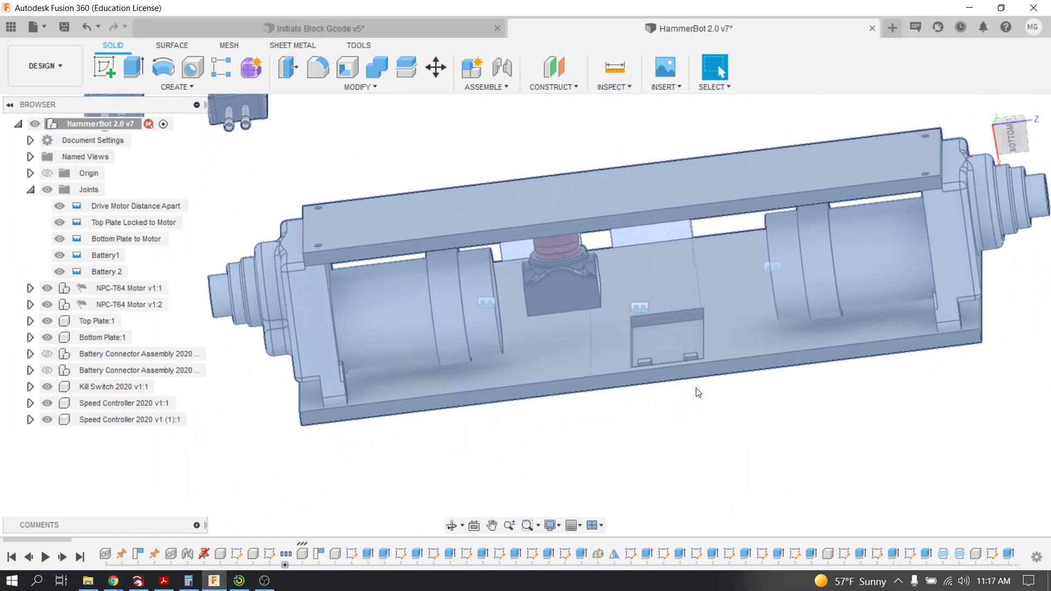
pyautogui.scroll(-2, 698, 392)
pyautogui.scroll(3, 676, 337)
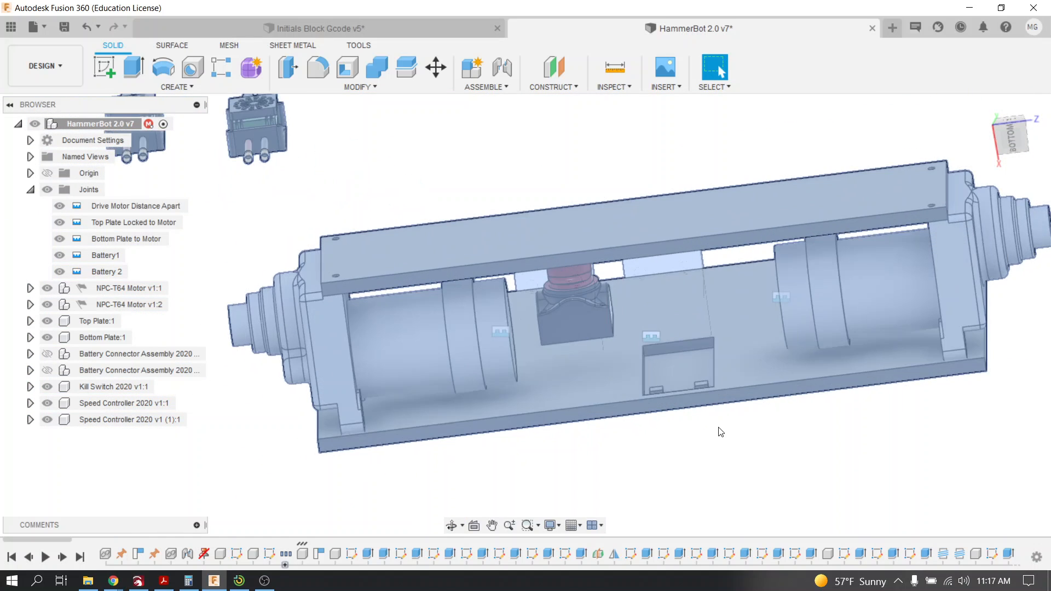
pyautogui.keyDown('shift'); pyautogui.moveTo(733, 386); pyautogui.dragTo(854, 396, button='middle'); pyautogui.keyUp('shift')
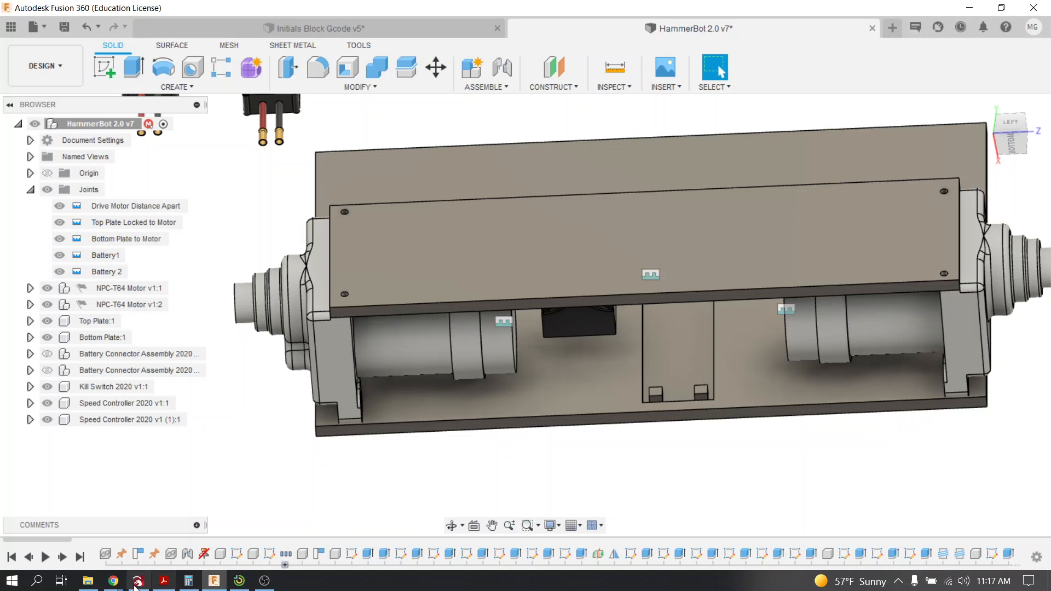
pyautogui.click(265, 582)
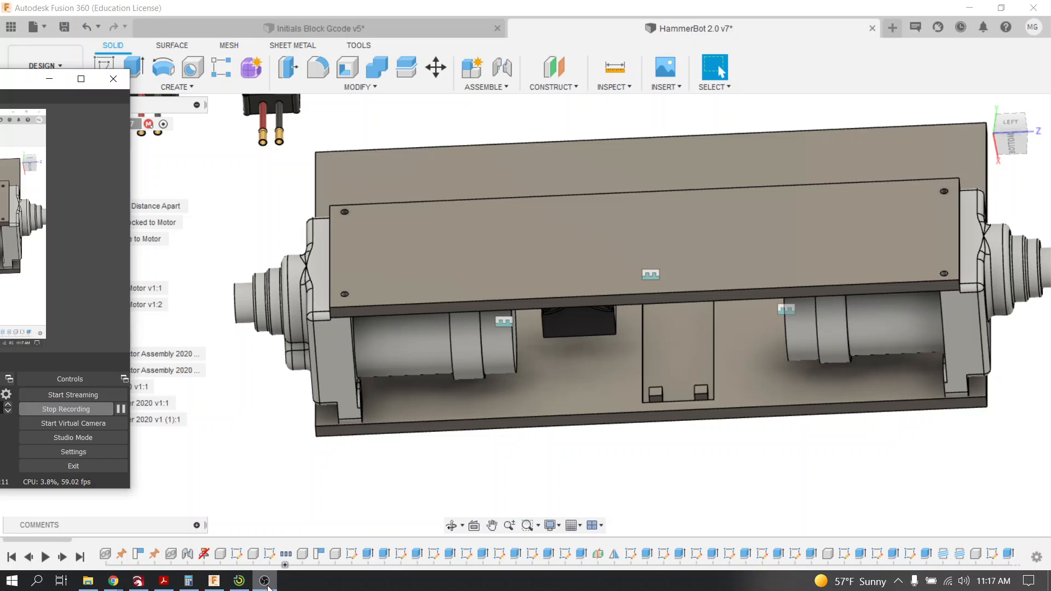
pyautogui.doubleClick(34, 78)
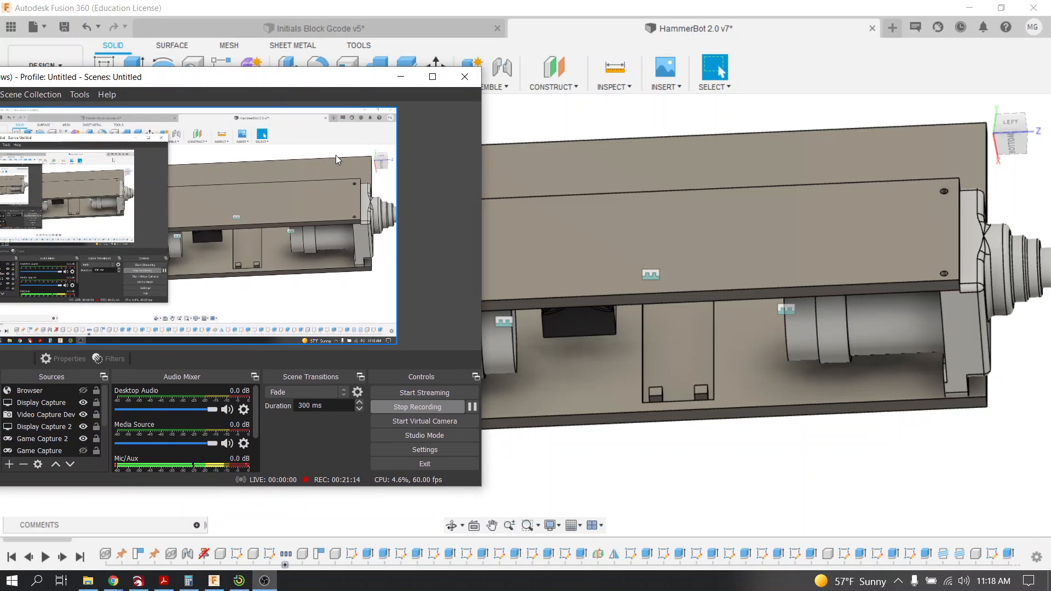